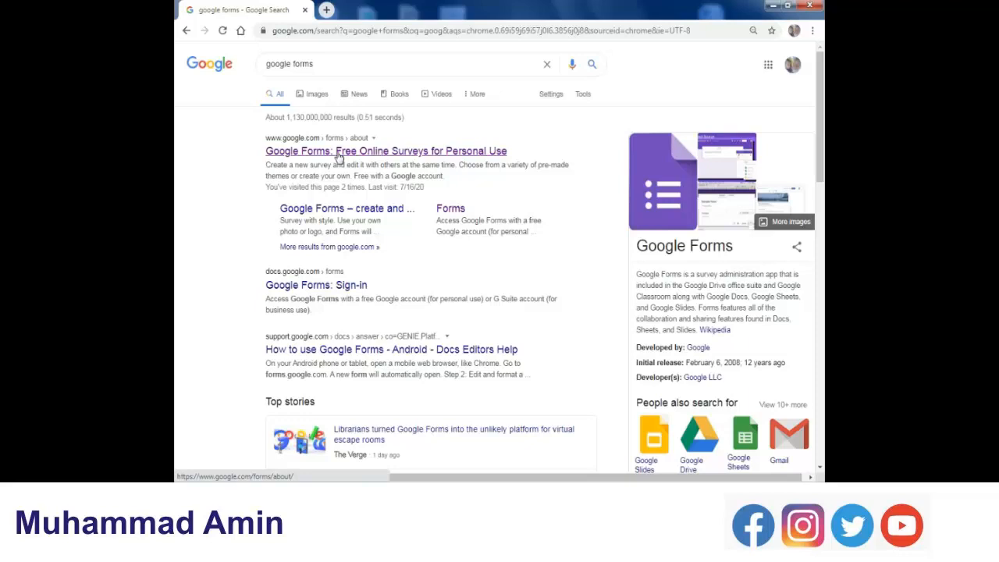
Open Google Forms for personal use from the search results and create a new blank form.
click(338, 157)
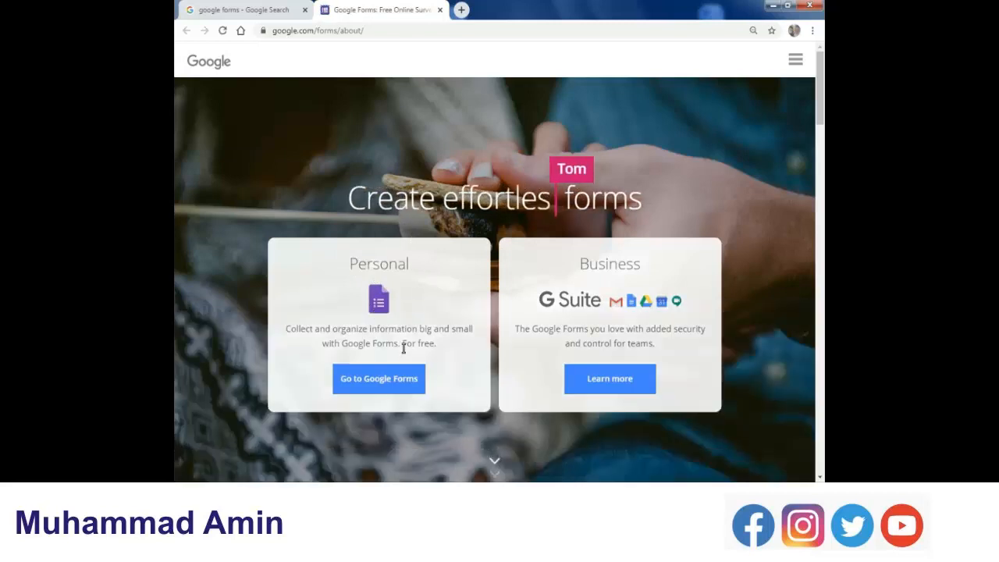
click(405, 384)
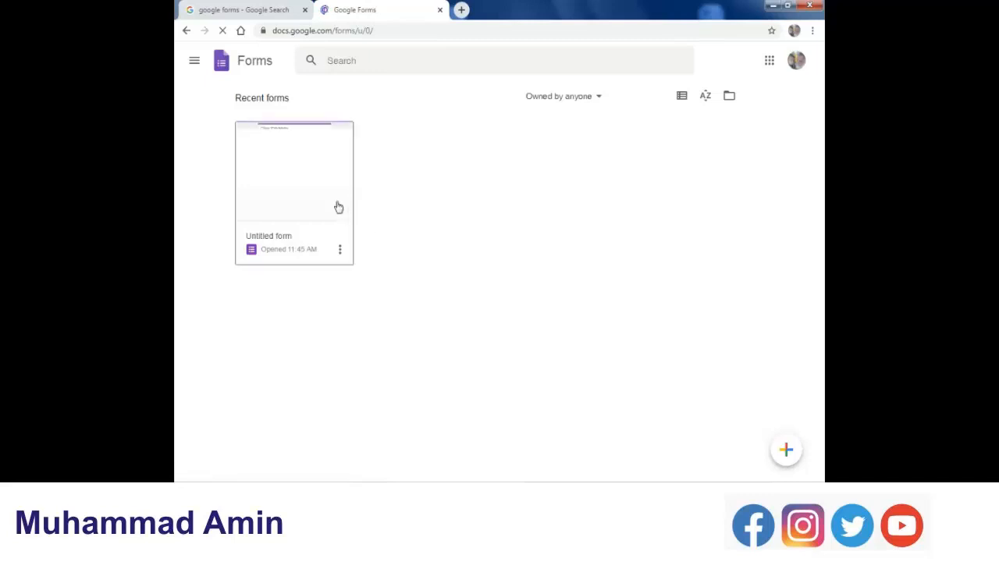
mouse_move(785, 452)
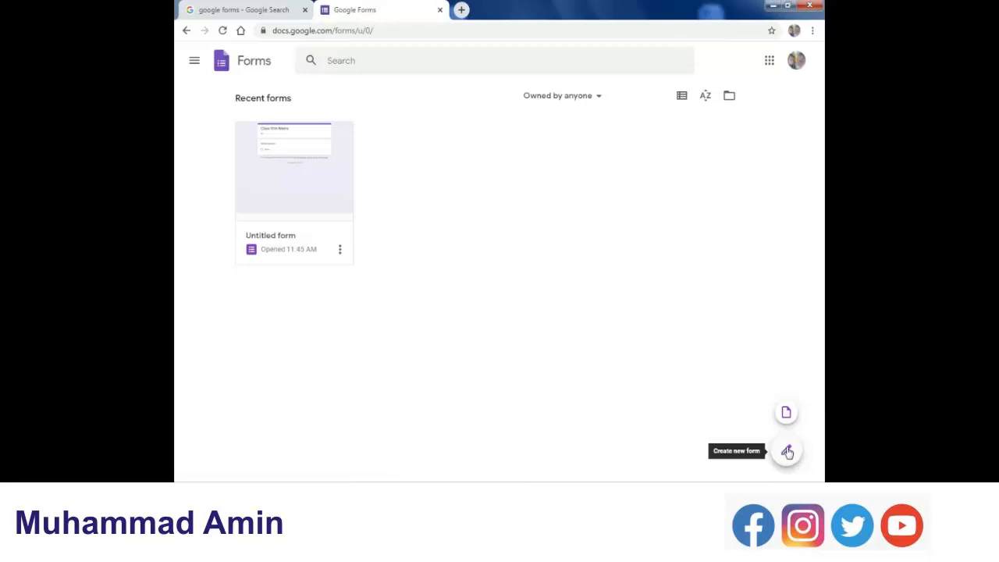
click(788, 452)
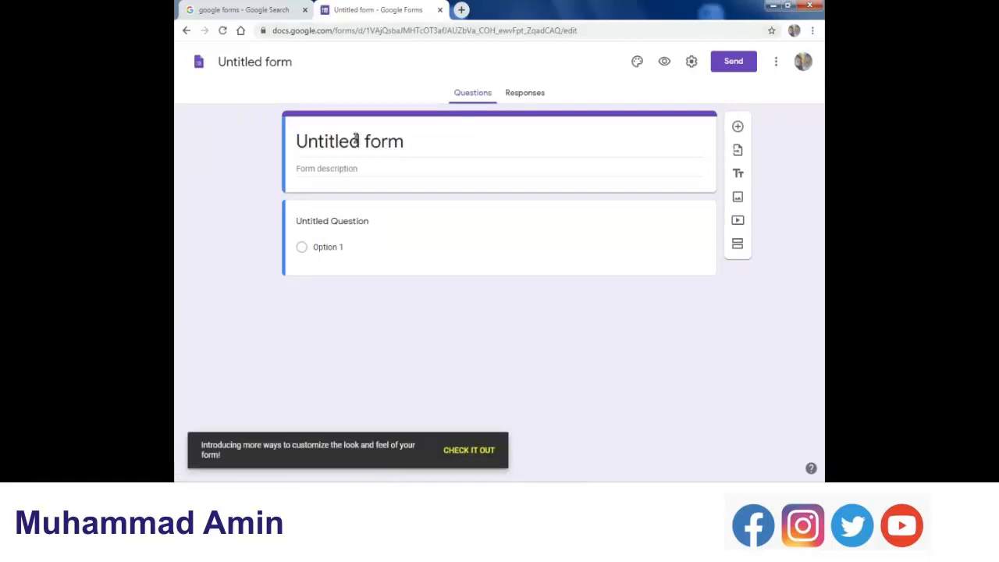
Title the new form "Class 9th Maths".
click(356, 142)
text(C)
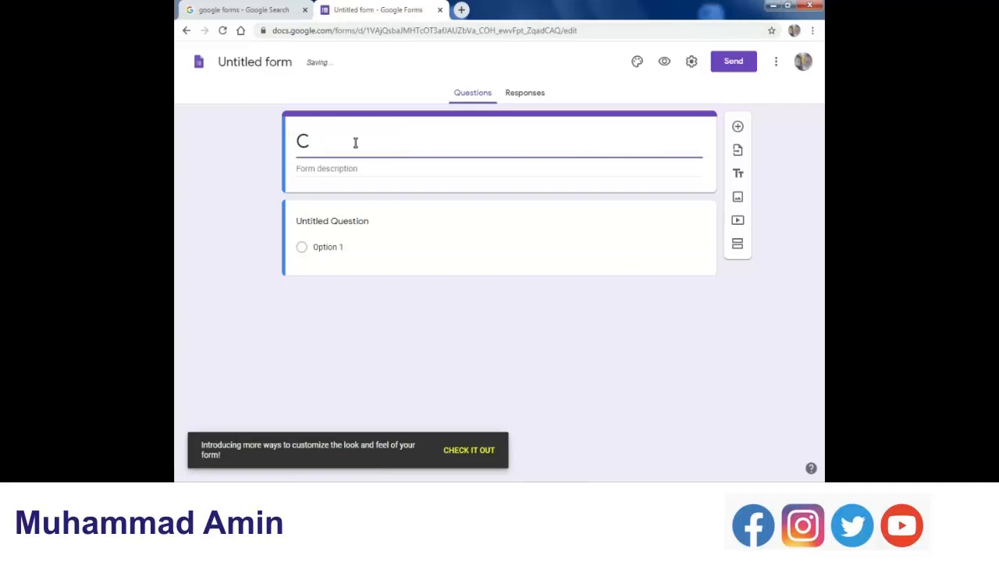
text(lass)
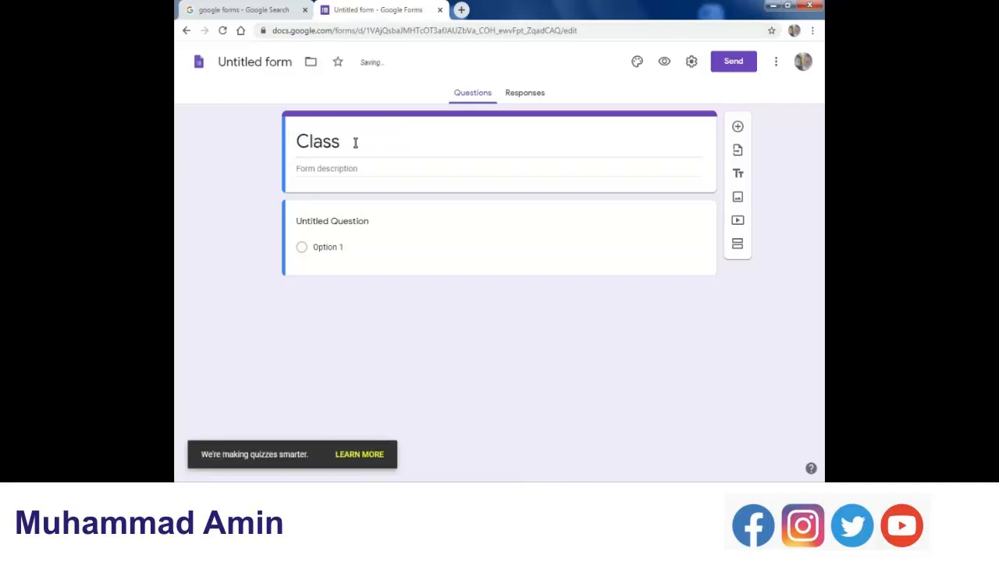
click(355, 143)
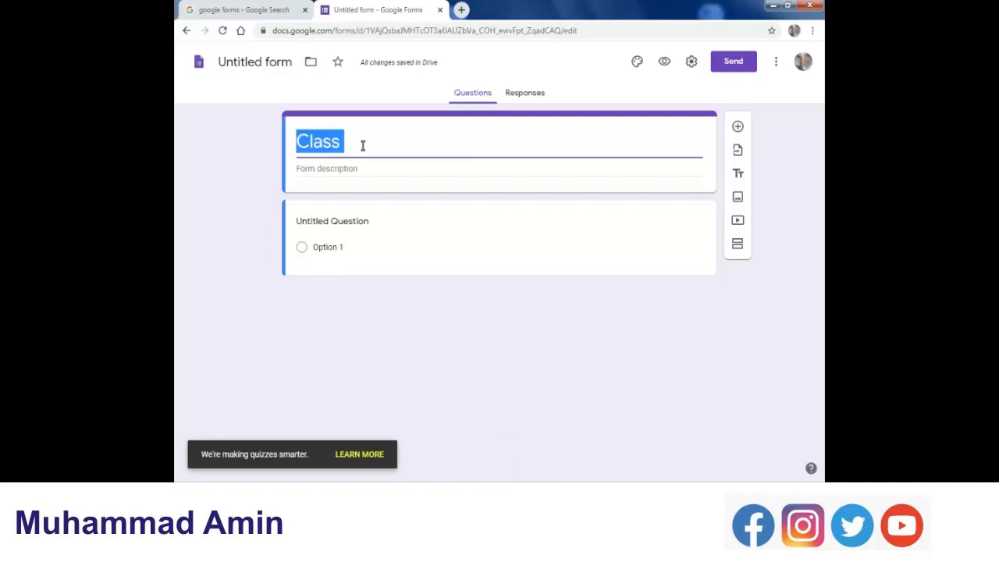
click(363, 146)
text(9)
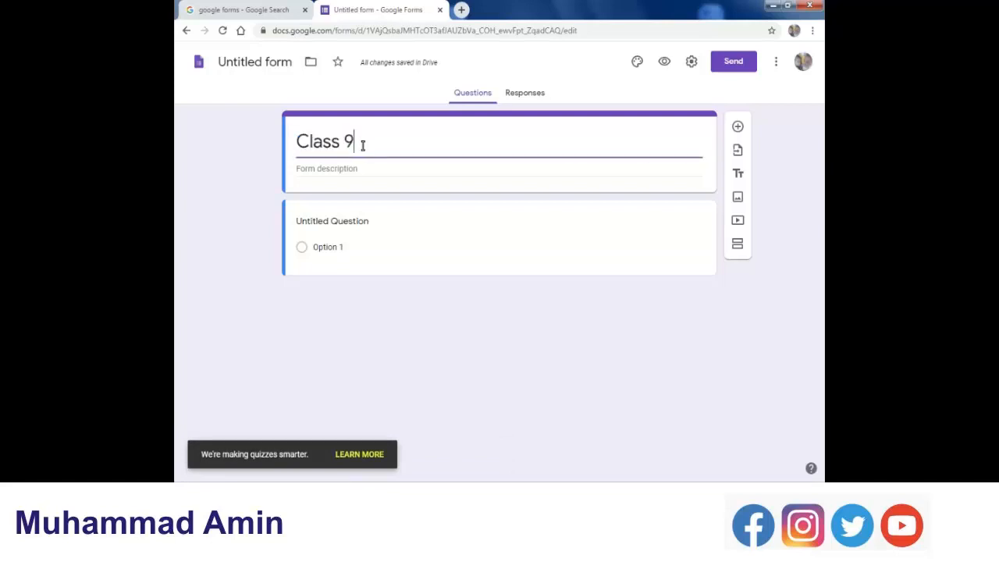
text(th M)
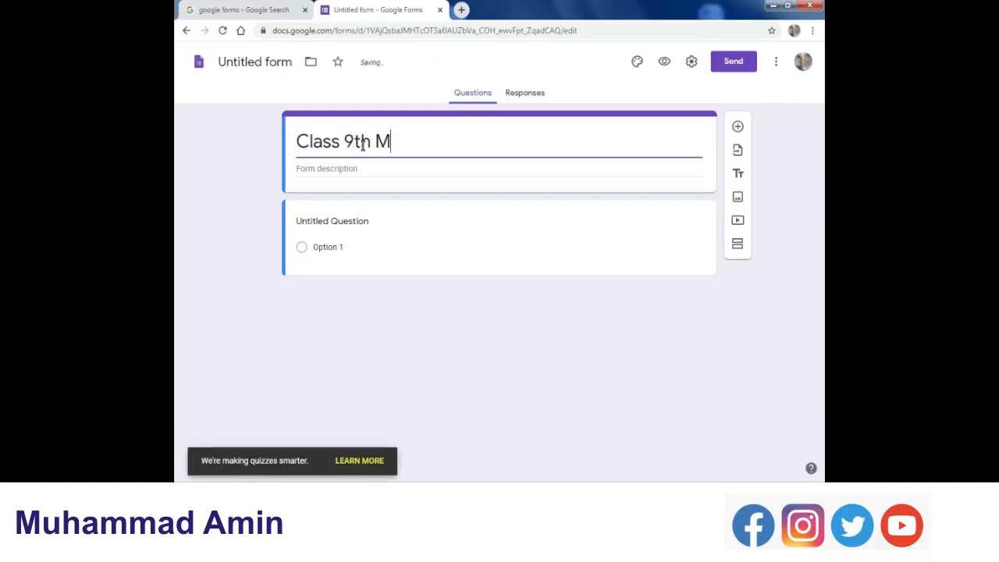
text(aths)
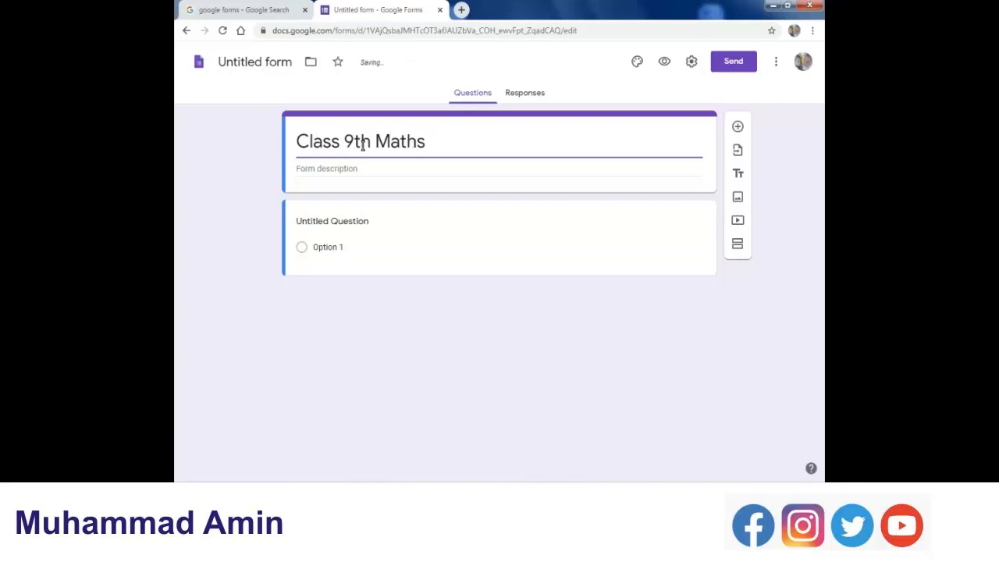
Enter "Stars Academy Online Test July 2020" as the form description.
click(369, 170)
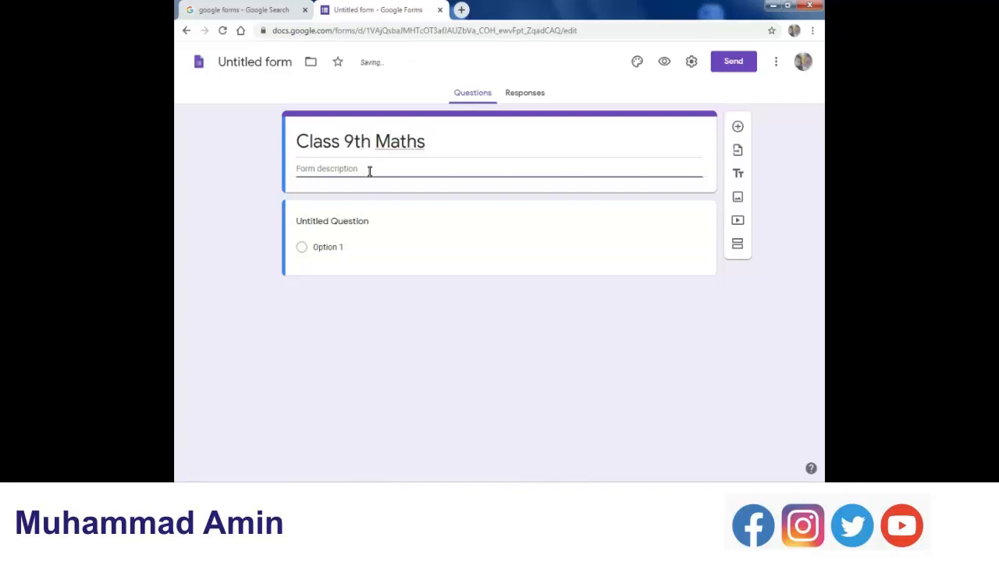
text(July 2020)
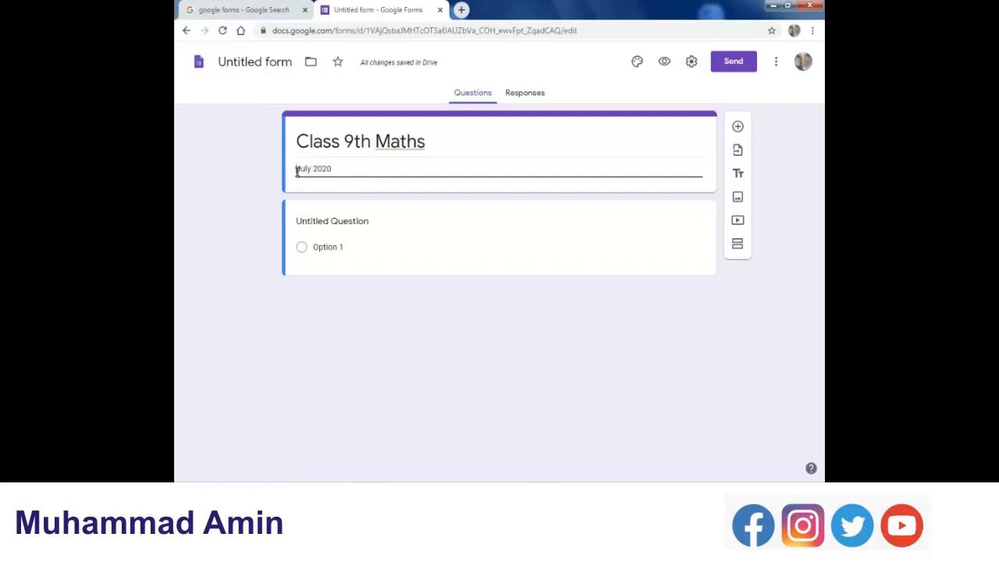
text(7)
text(est)
click(297, 171)
text(Stars )
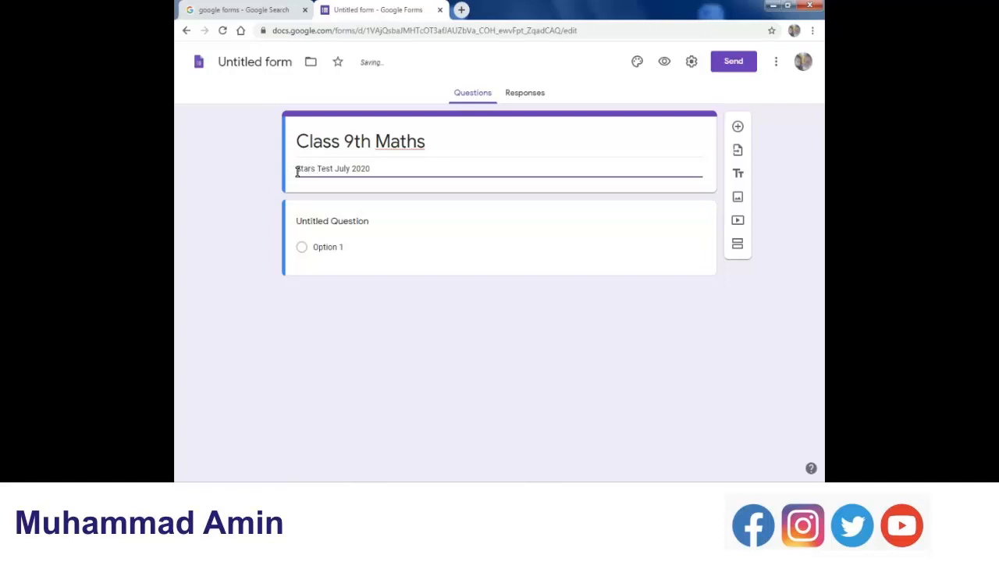
text(Academy)
text( Onlin)
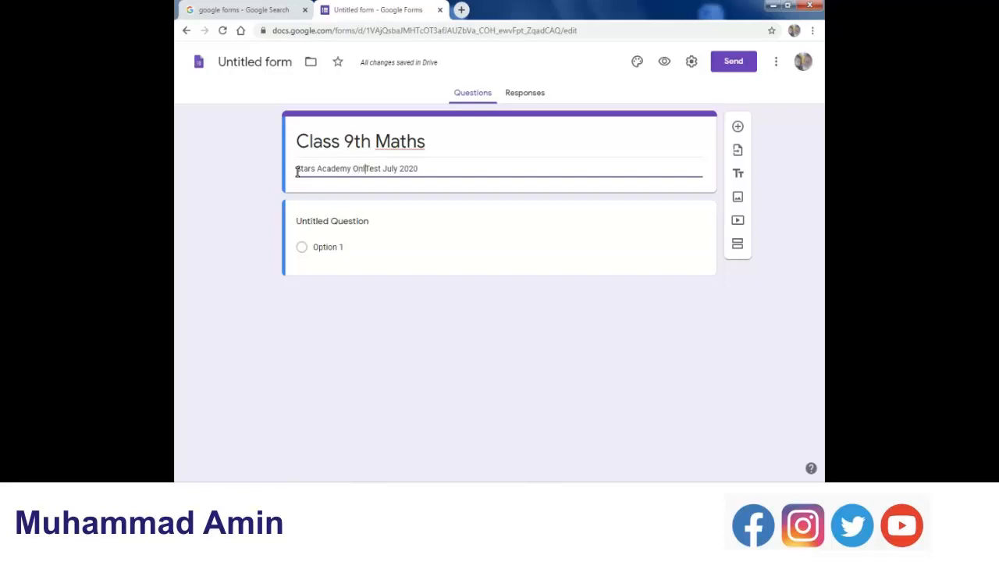
text(e)
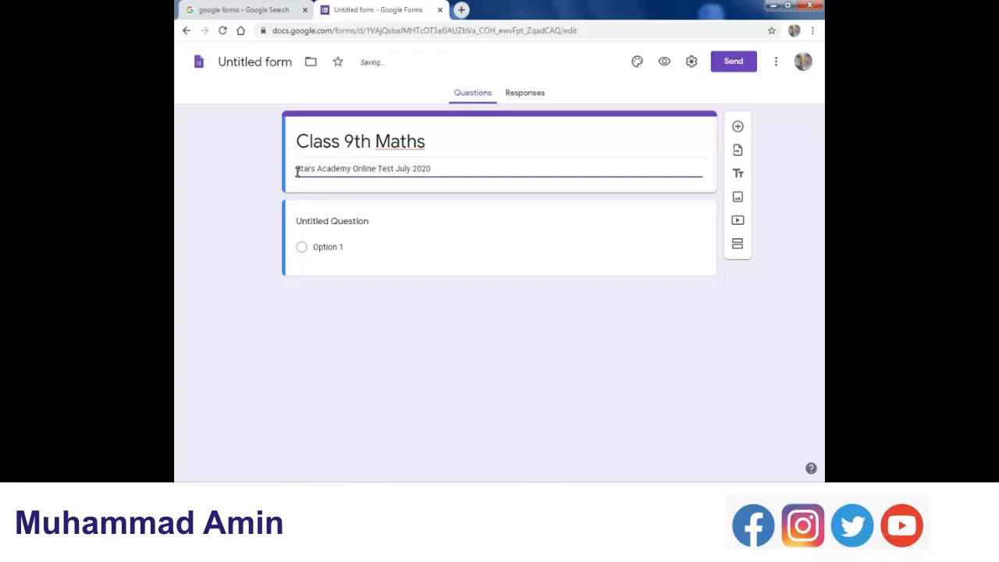
Switch the untitled question's type to Date and back to Multiple choice, and make the question required.
click(352, 220)
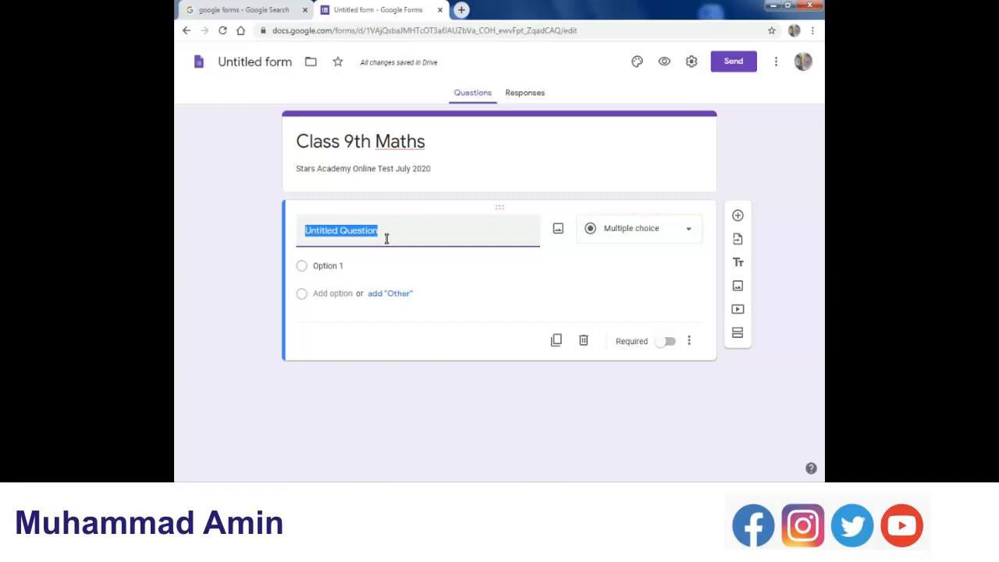
click(691, 232)
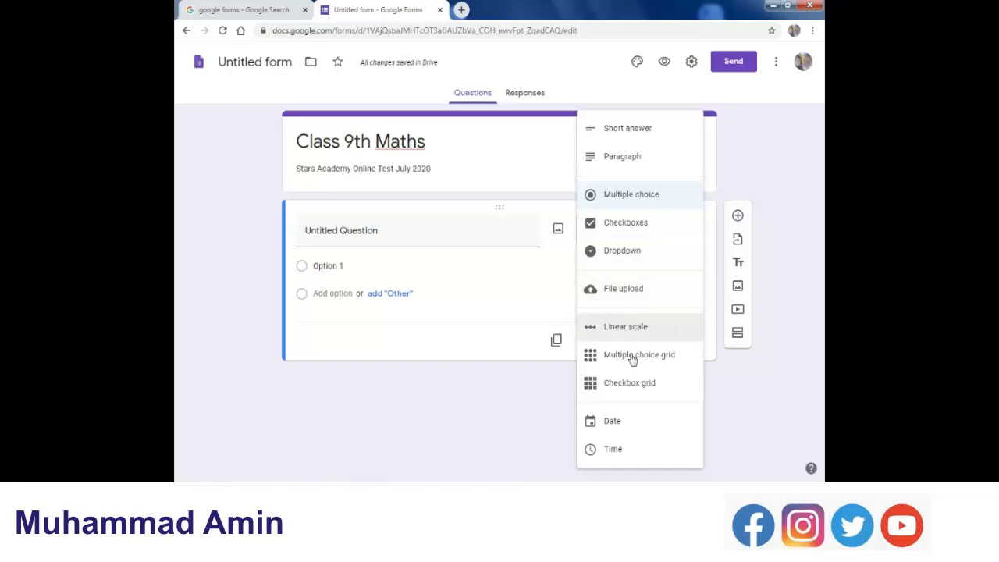
click(613, 422)
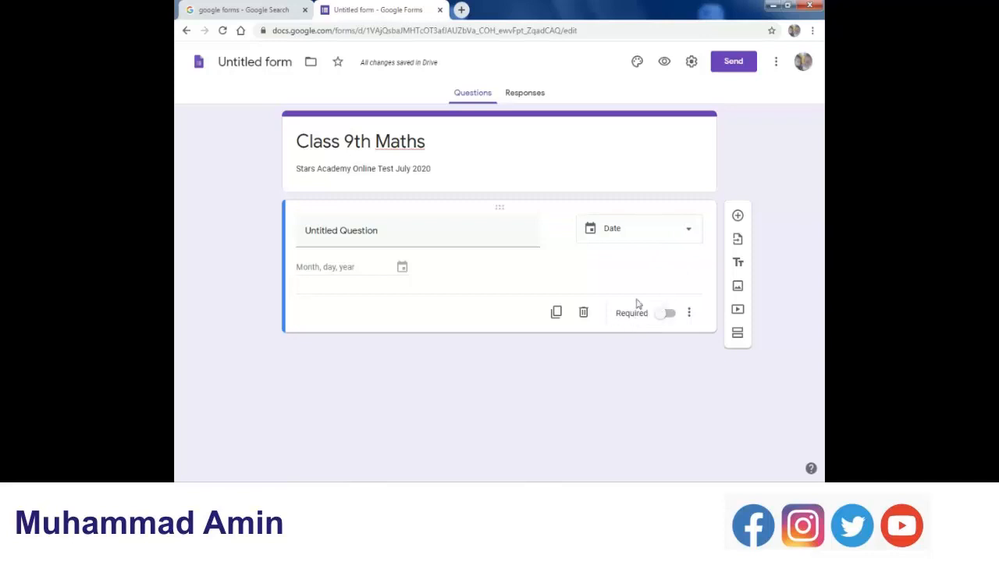
click(683, 232)
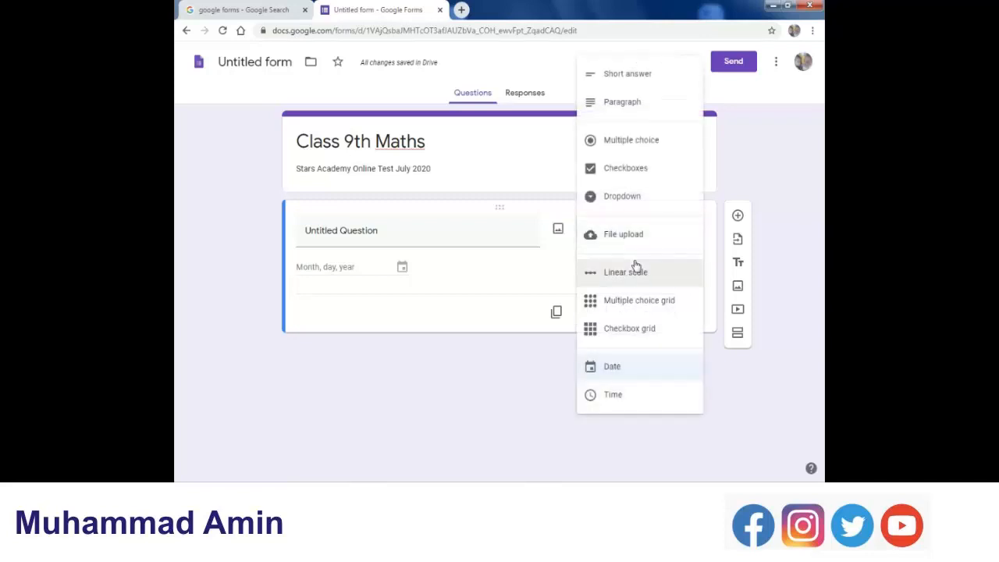
click(606, 143)
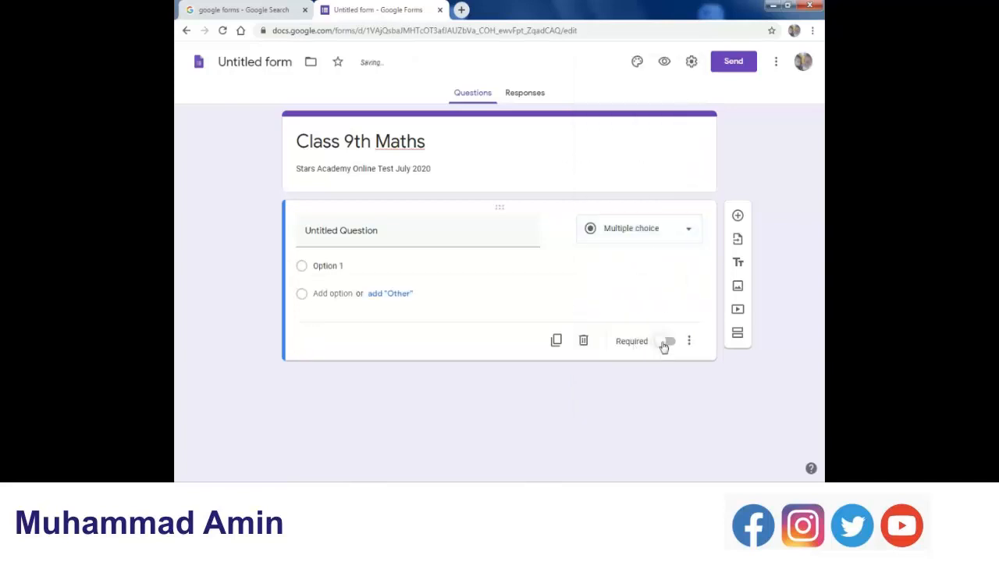
click(666, 343)
Copy "1- Order of transpose of:" from the 9th Maths Word document and paste it as the form question's title.
click(351, 229)
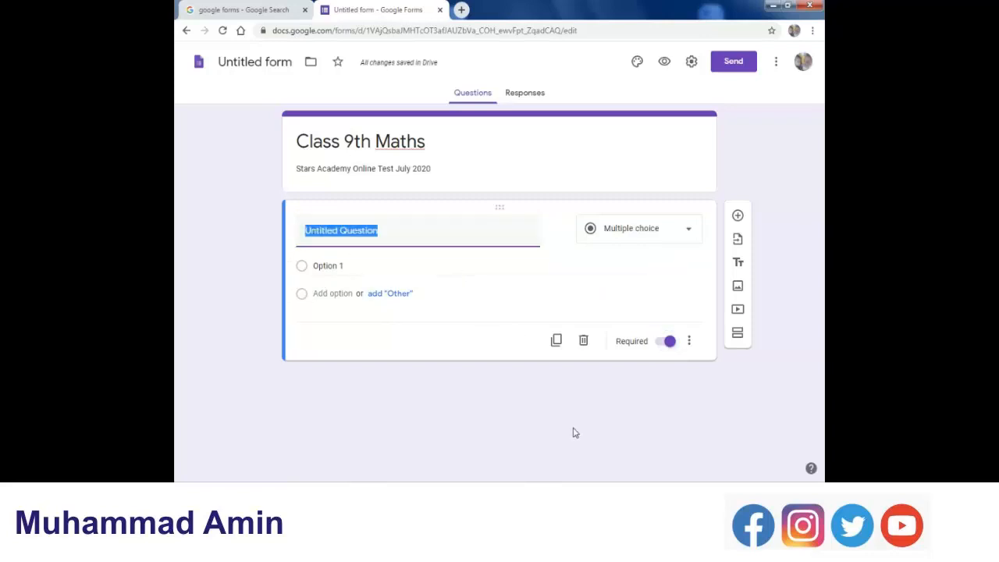
key(alt+Tab)
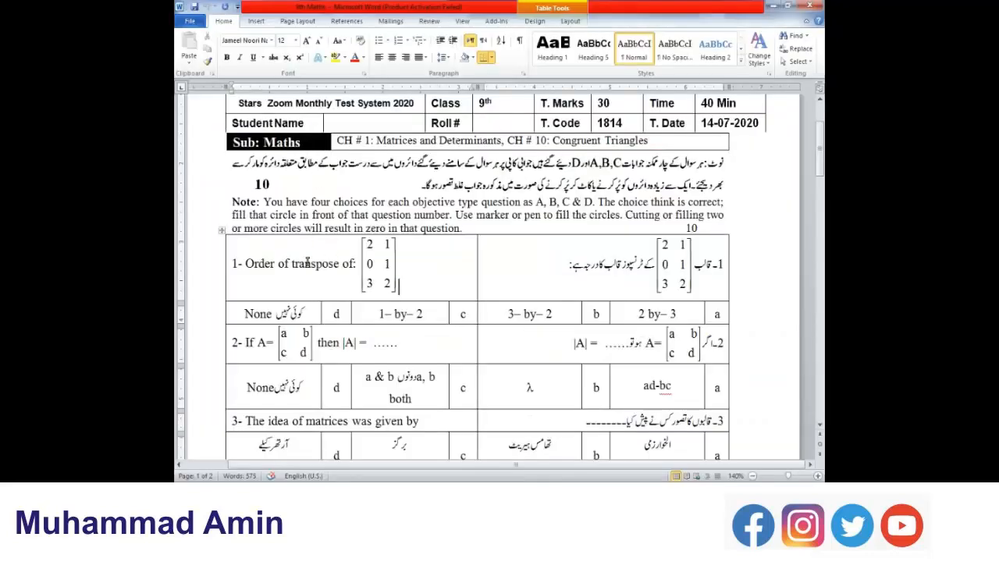
click(405, 265)
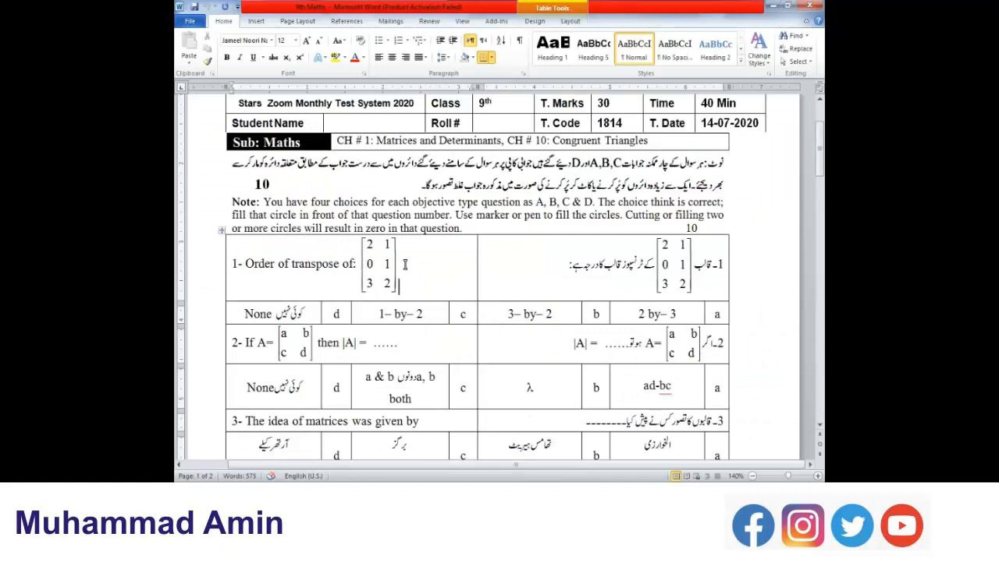
triple_click(404, 265)
key(ctrl+c)
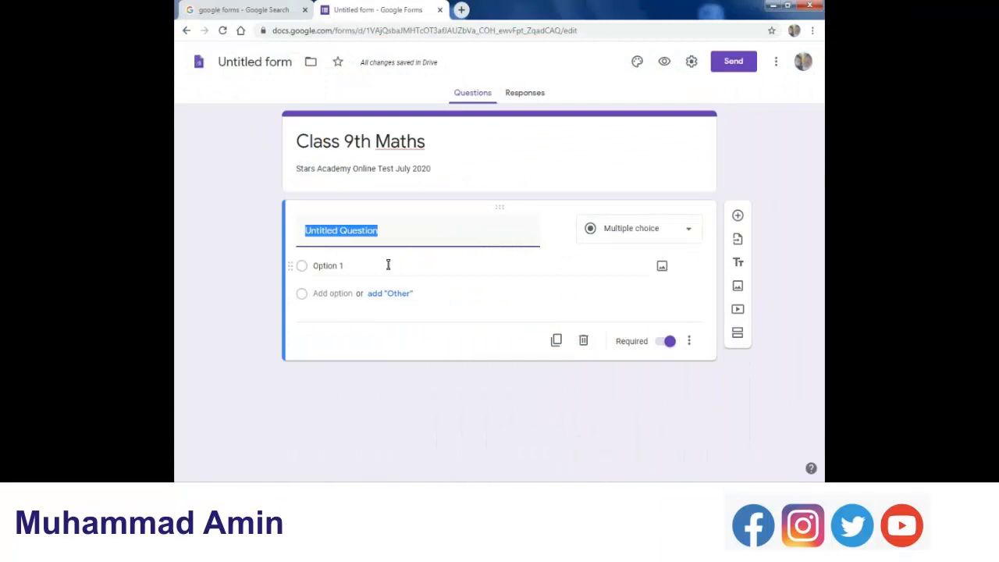
key(ctrl+v)
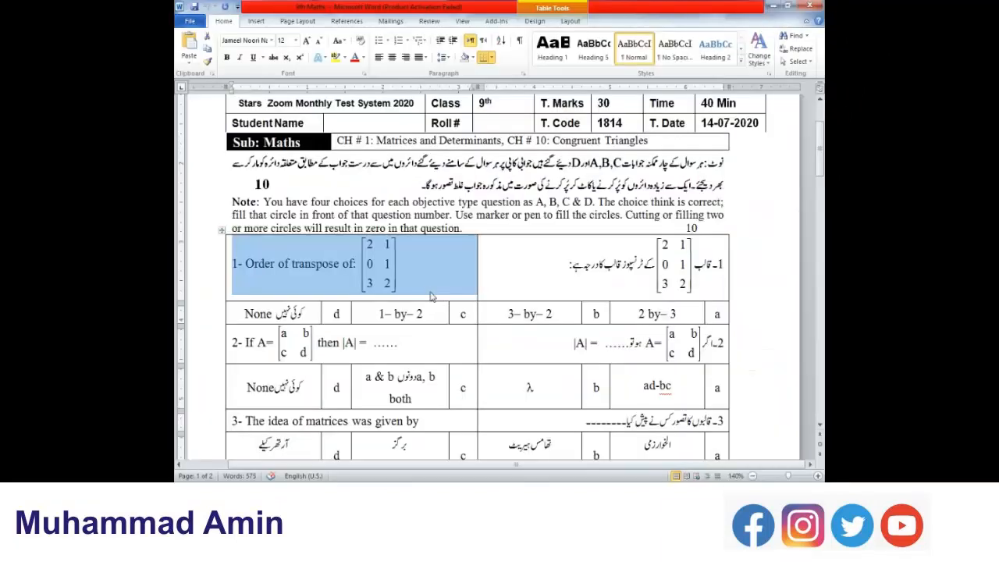
Add the 3-by-2 matrix picture named "1" from the Desktop as the image of the first question.
click(396, 287)
click(384, 279)
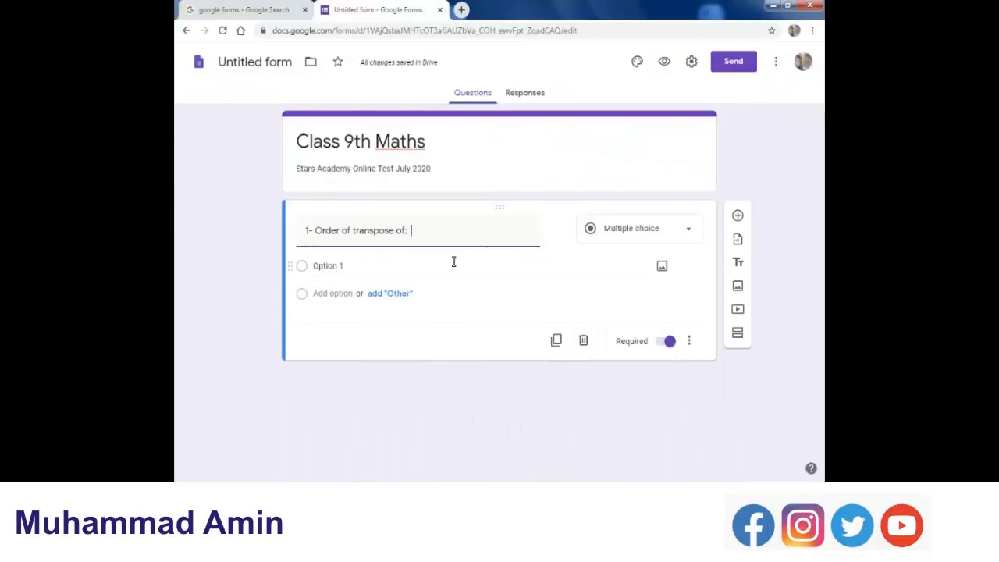
mouse_move(481, 235)
click(562, 231)
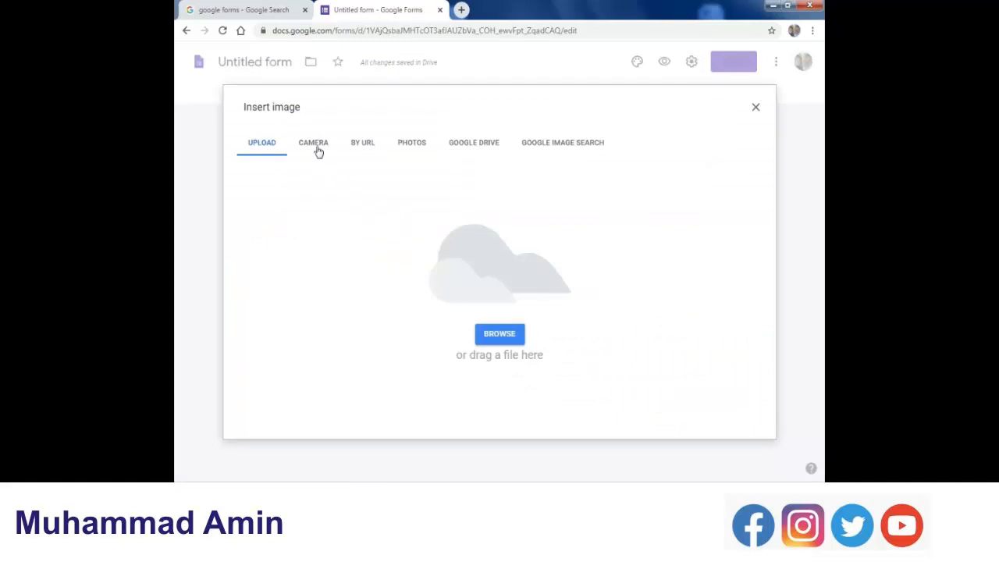
click(506, 341)
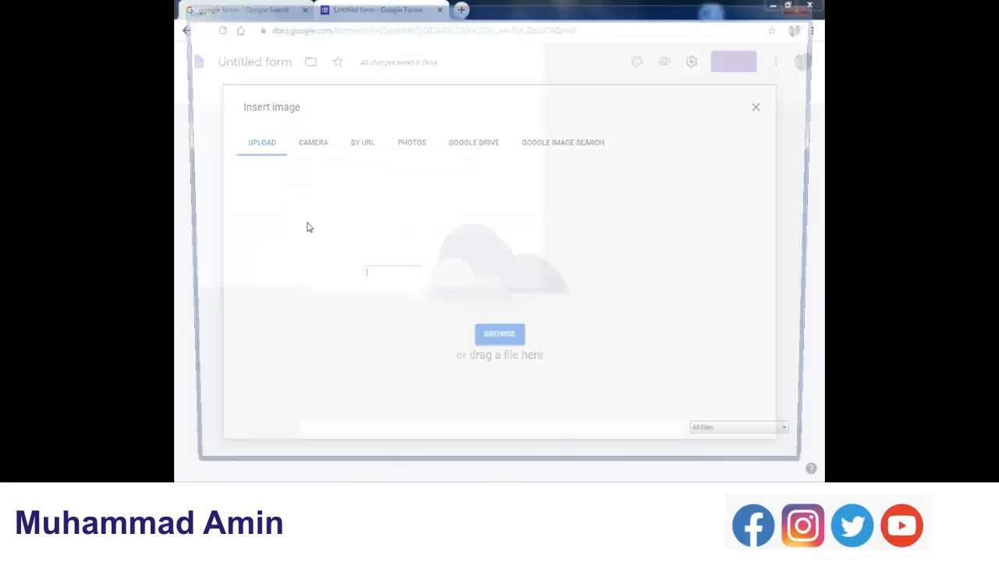
click(230, 81)
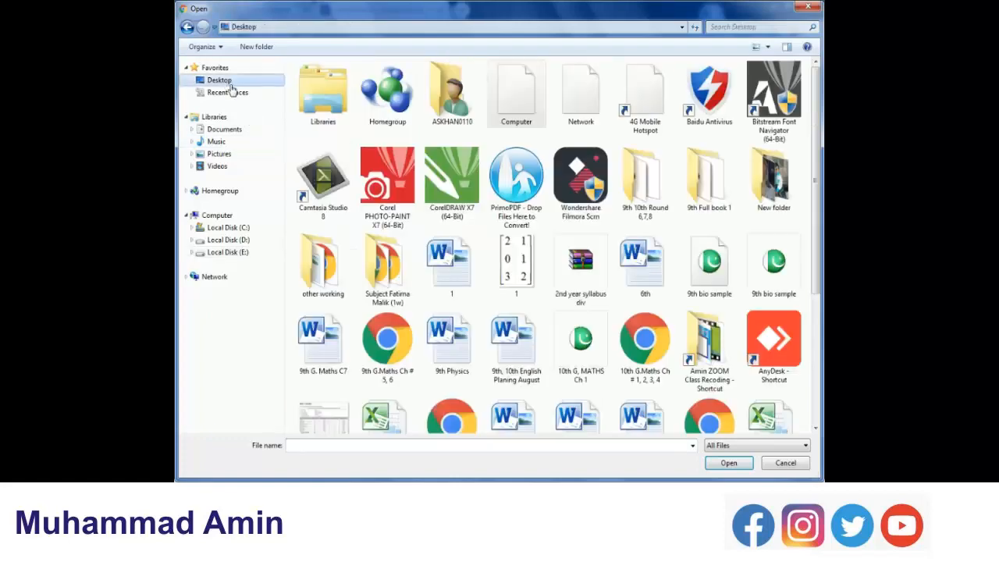
click(526, 283)
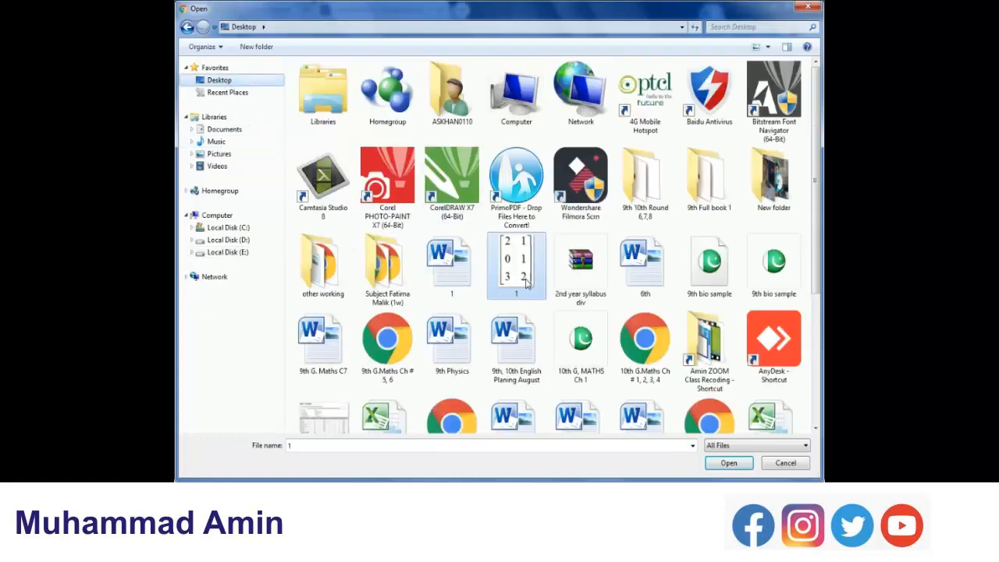
click(720, 464)
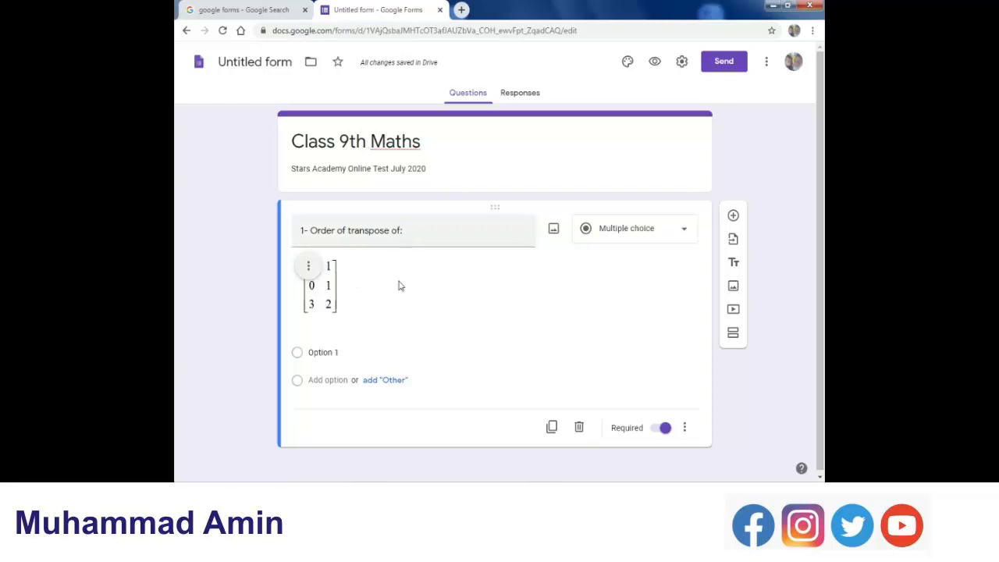
Append question 1's Urdu wording from the 9th Maths Word document, "قالب کے ٹرنسپوز قالب کا درجہ ہے", to the question title and centre-align its matrix image.
click(351, 356)
click(364, 353)
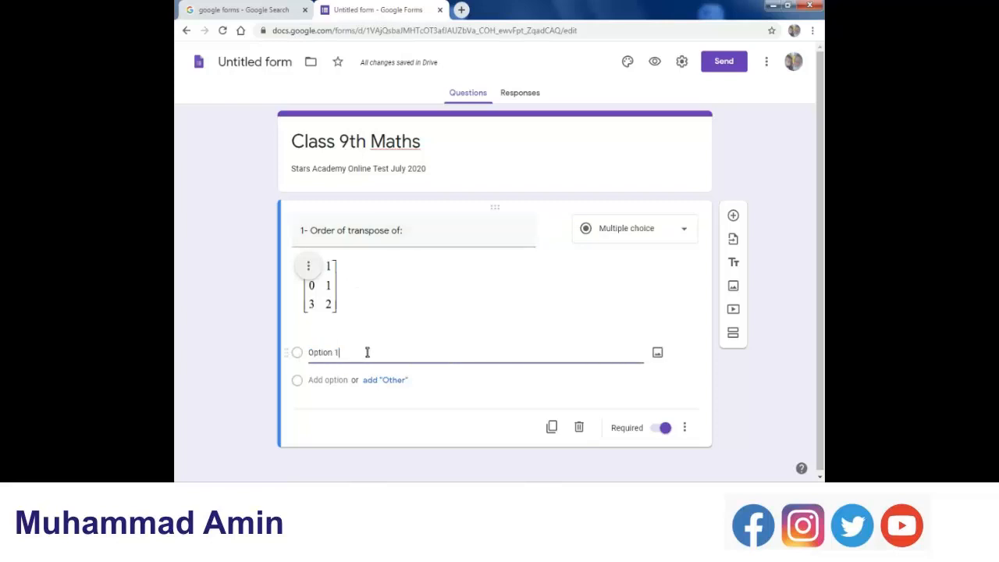
click(438, 233)
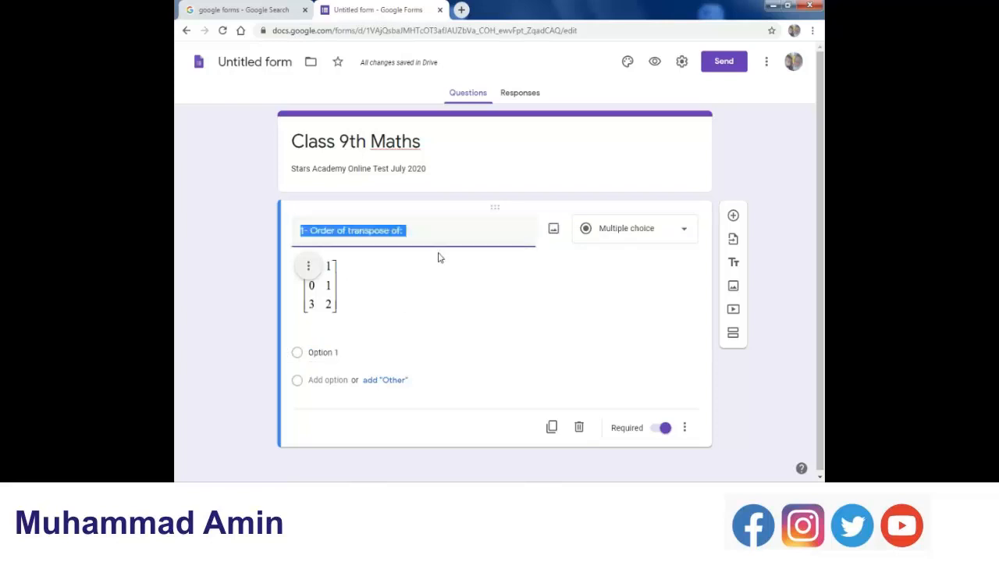
click(437, 243)
click(475, 379)
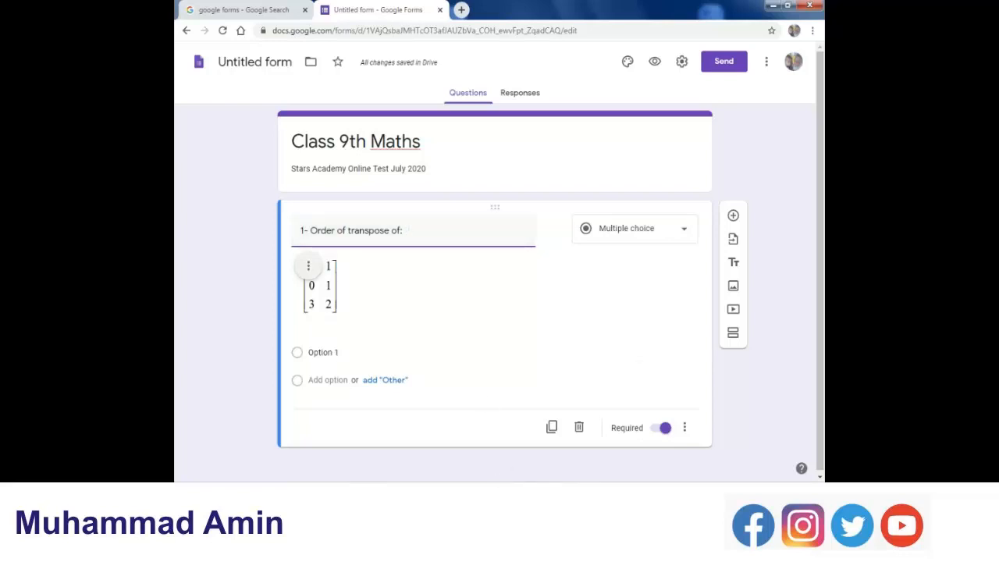
key(alt+Tab)
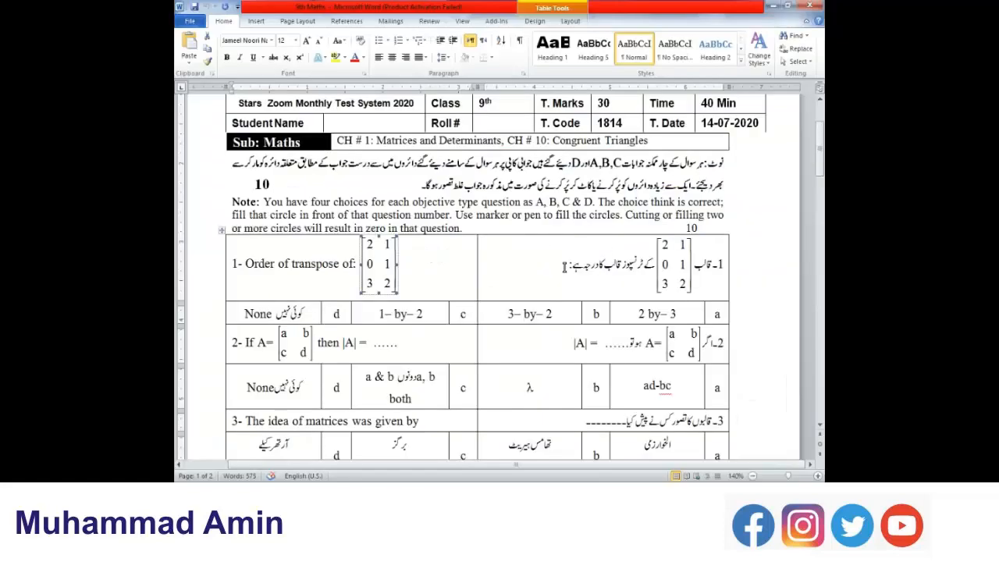
drag(564, 266, 709, 264)
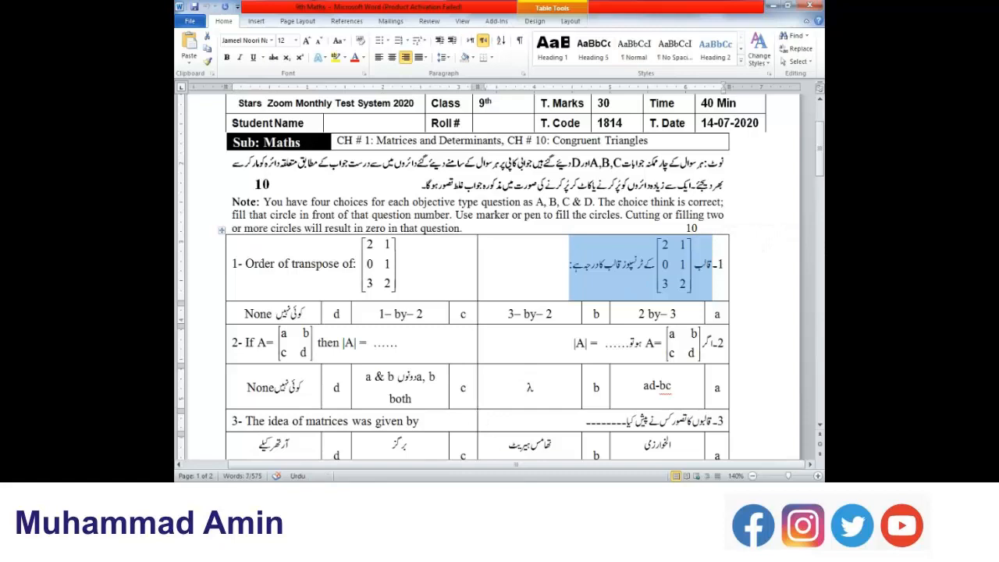
click(536, 492)
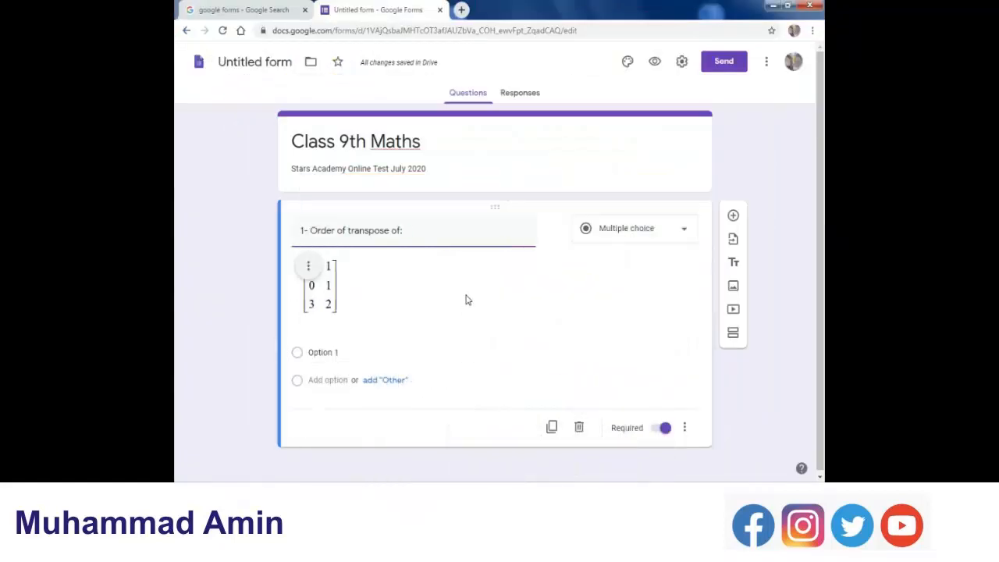
key(ctrl+v)
click(309, 268)
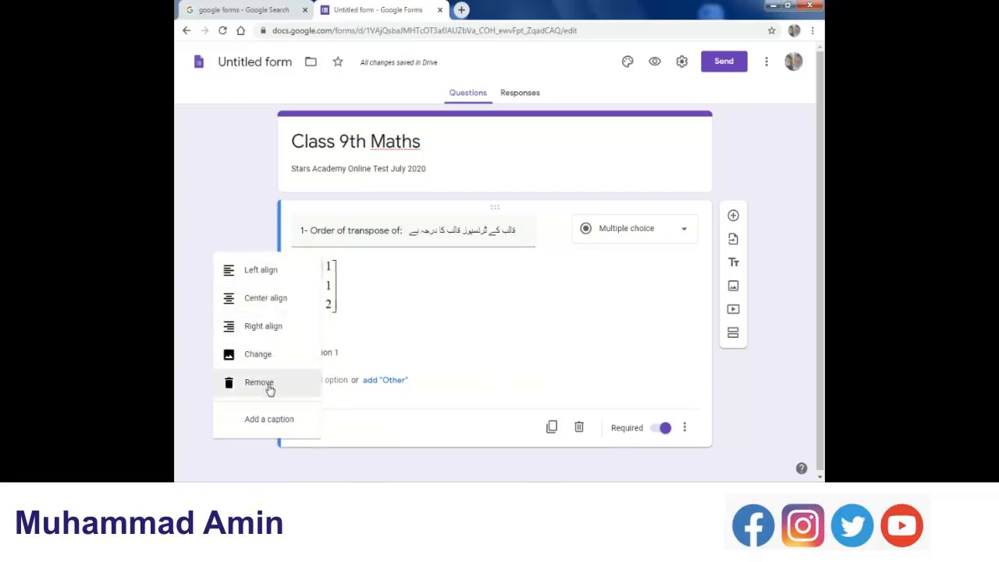
click(274, 299)
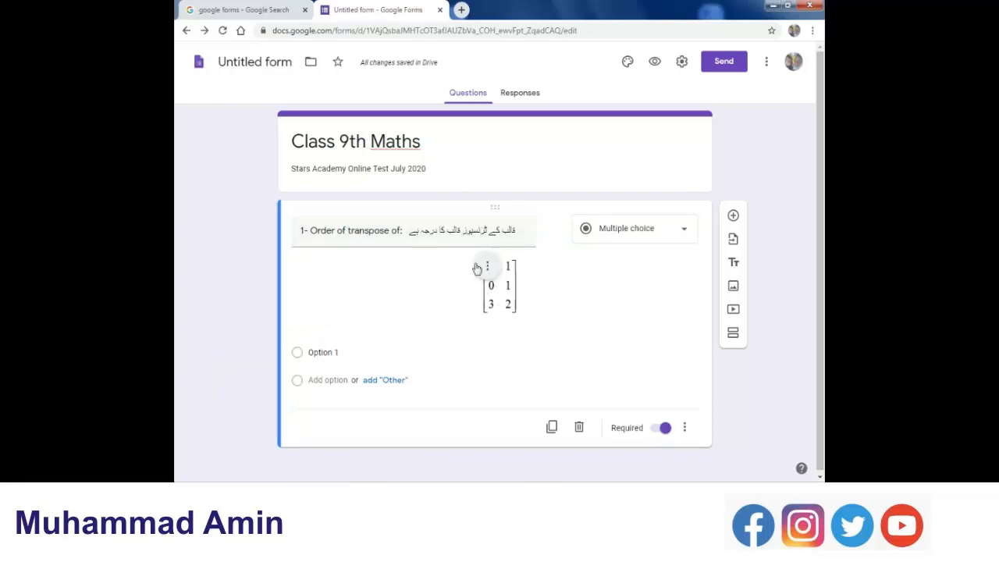
Replace the first option's text with "2 by– 3", copied from choice a of question 1 in the Word document.
click(306, 353)
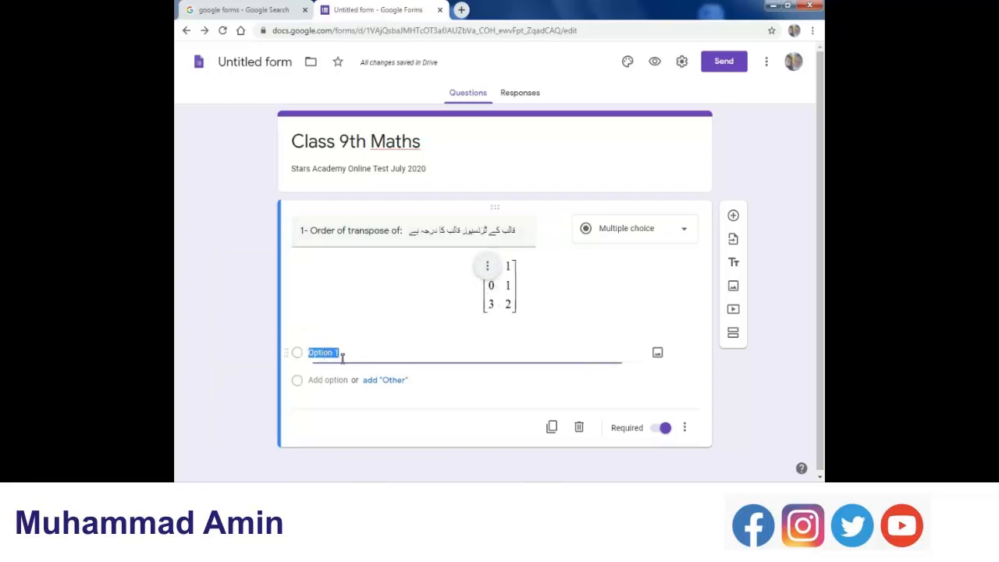
drag(381, 350, 311, 352)
key(BackSpace)
key(BackSpace)
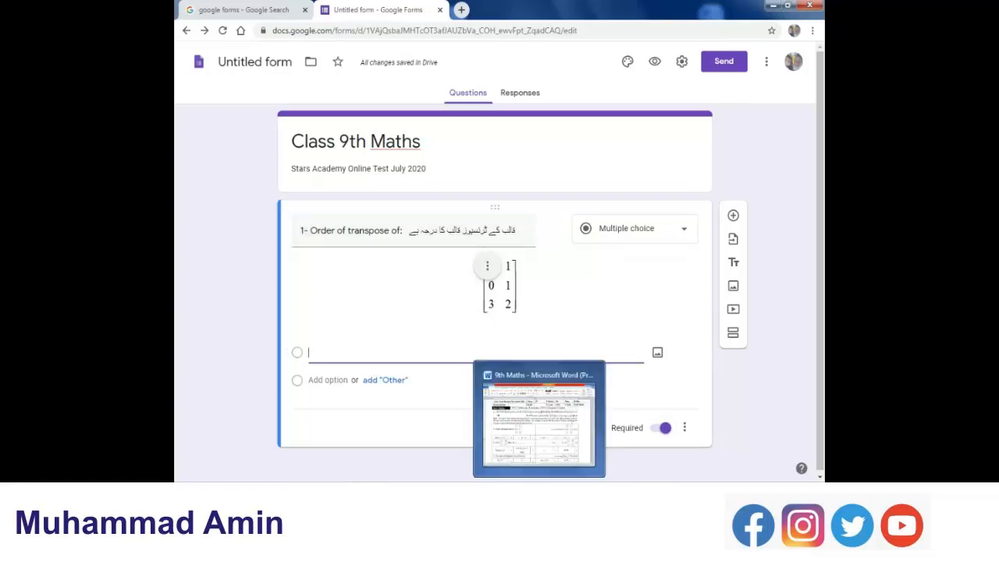
click(539, 493)
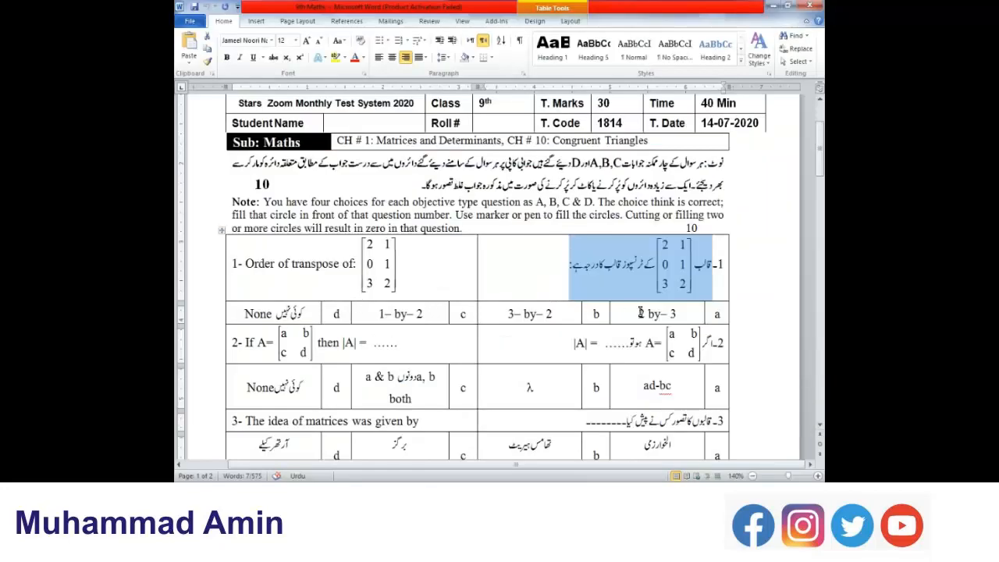
triple_click(641, 313)
key(ctrl+c)
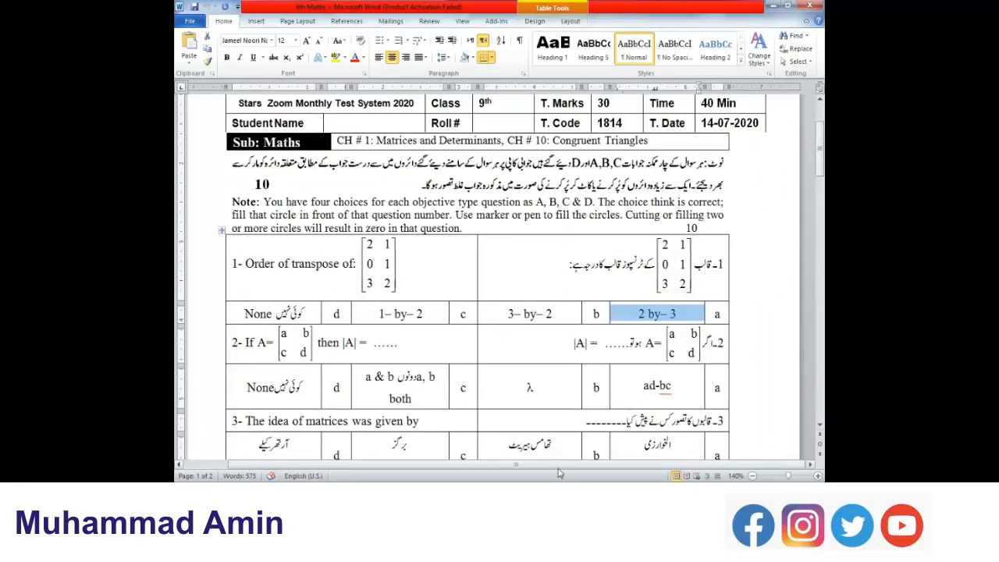
click(548, 493)
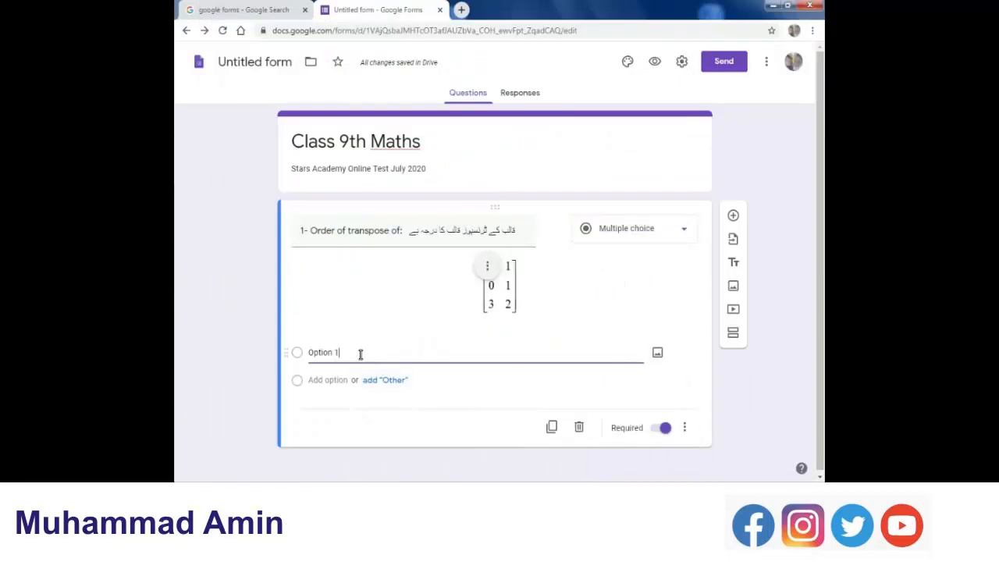
key(ctrl+v)
drag(376, 352, 296, 355)
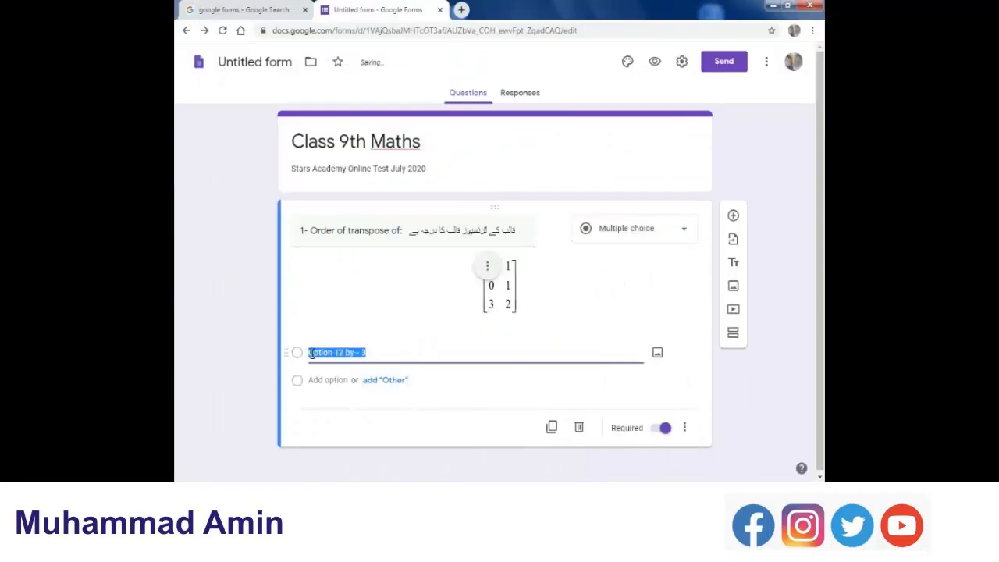
key(ctrl+v)
Add a second option reading "3– by– 2", copied from choice b in the Word document.
click(328, 380)
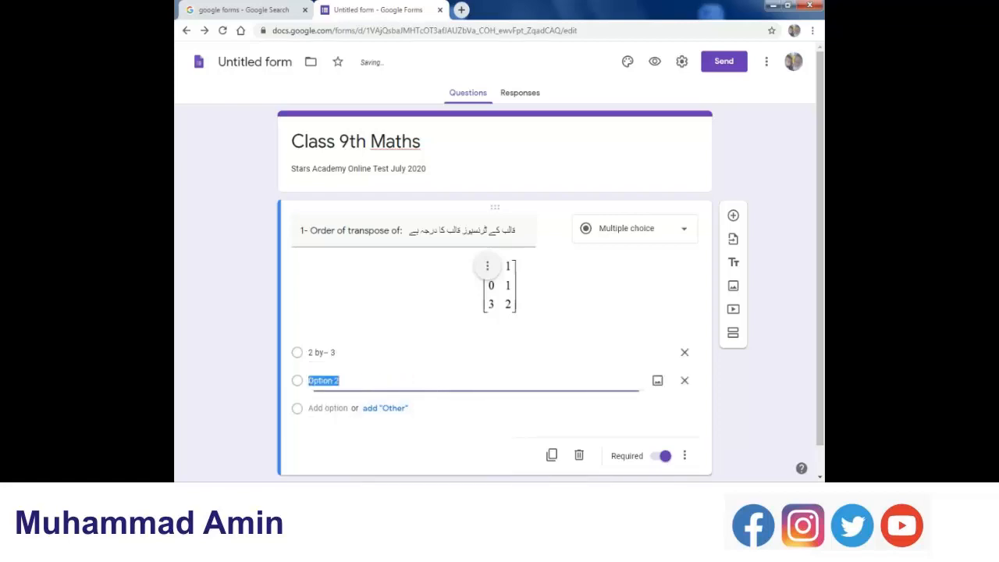
key(alt+Tab)
drag(579, 316, 507, 314)
key(ctrl+c)
key(alt+Tab)
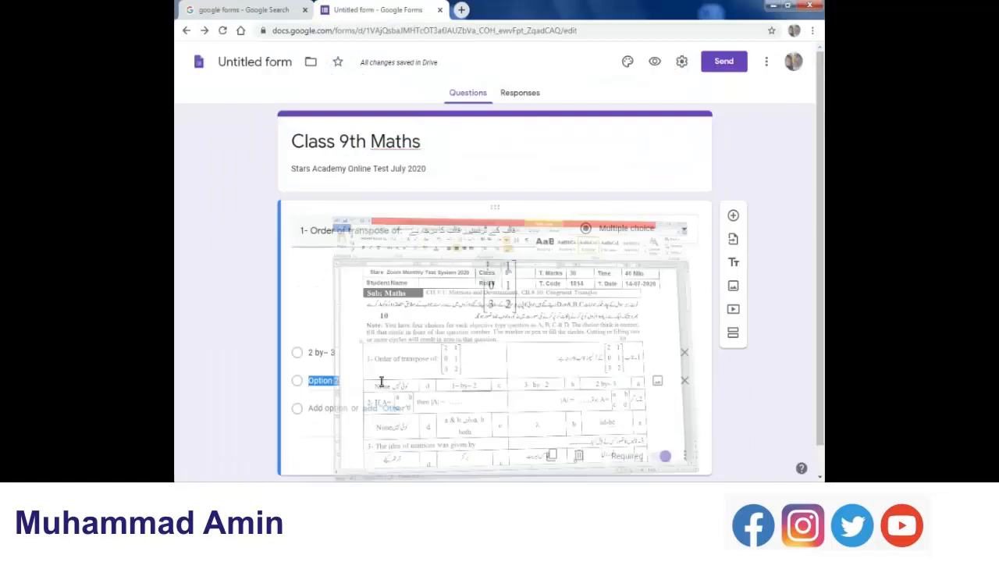
key(ctrl+v)
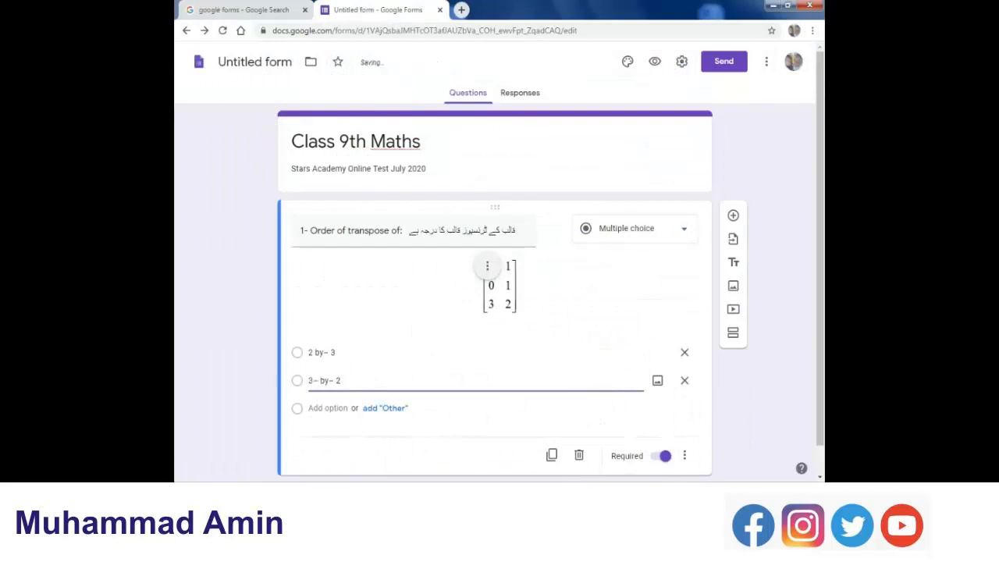
Copy choice c, "1– by– 2", from the Word document and add it as the third option in the form.
key(alt+Tab)
triple_click(395, 314)
key(ctrl+c)
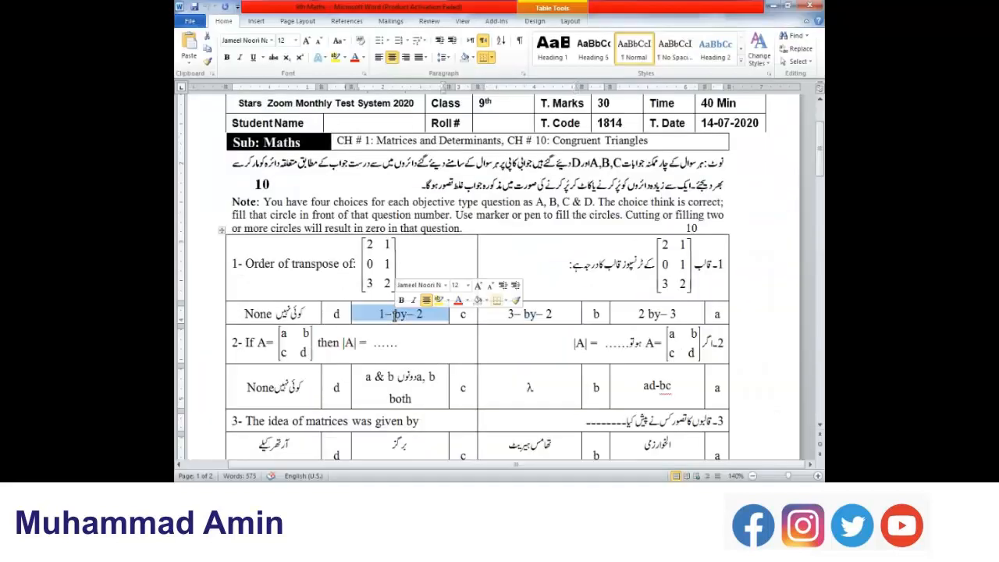
key(alt+Tab)
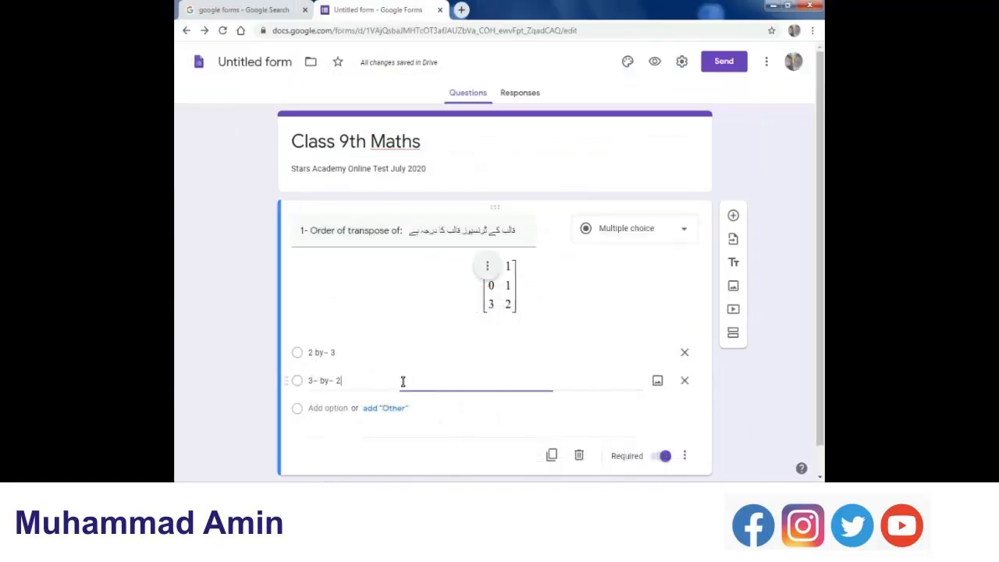
click(328, 407)
key(ctrl+v)
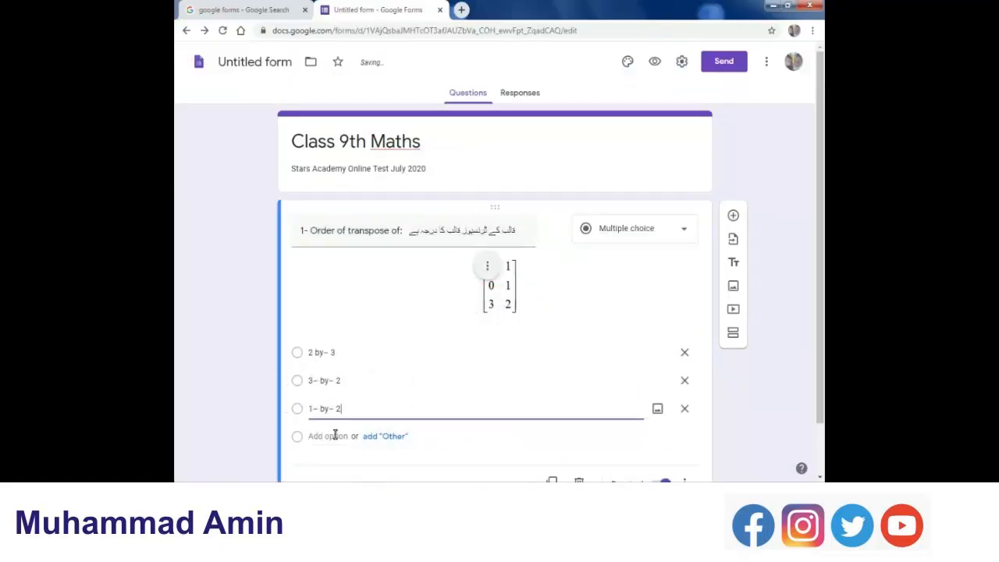
Add a fourth option and attach the matrix picture named "1" from the Desktop to it.
click(335, 435)
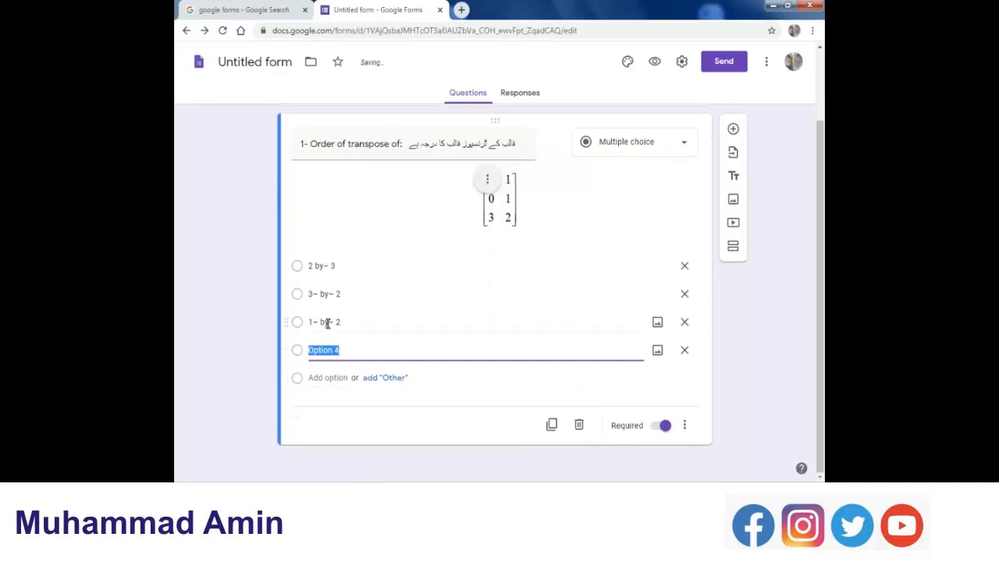
click(658, 352)
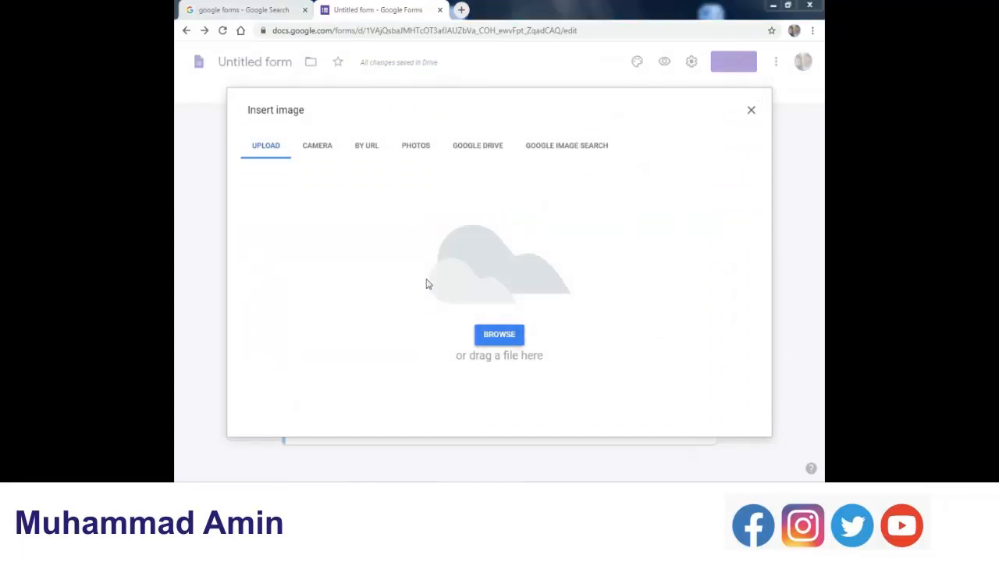
click(499, 335)
click(516, 266)
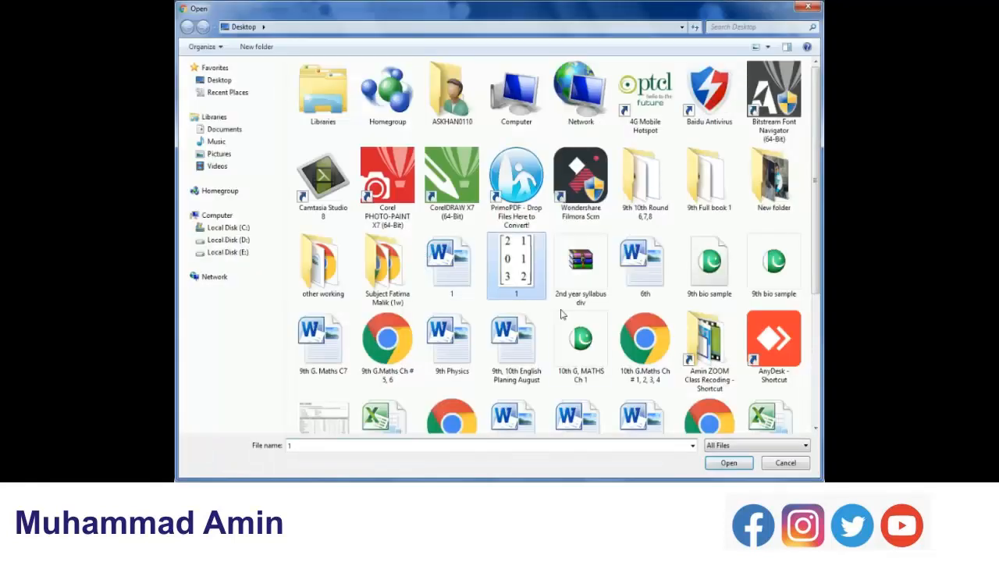
click(719, 465)
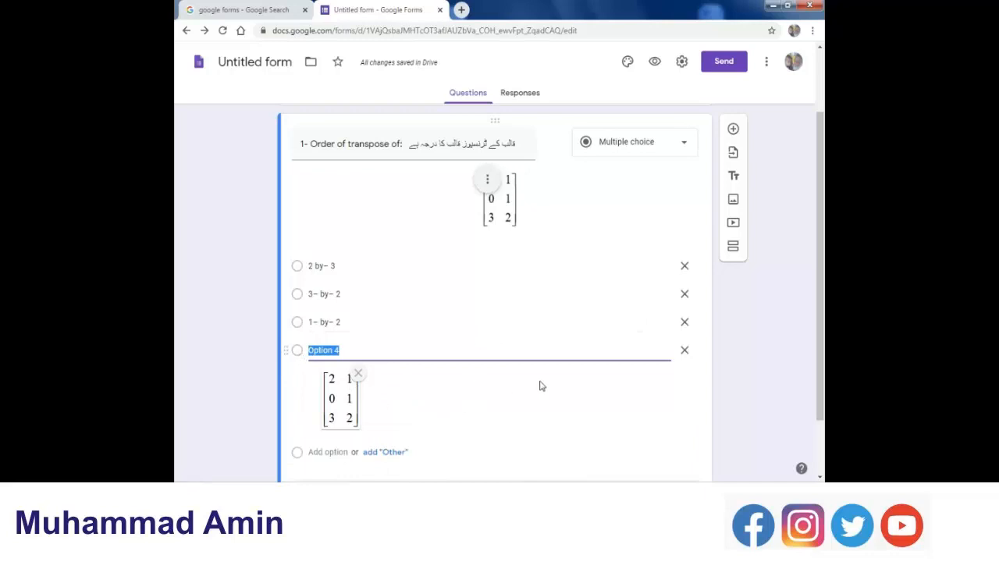
Add an "Other" option to the first question and remove it again.
scroll(542, 386, down, 2)
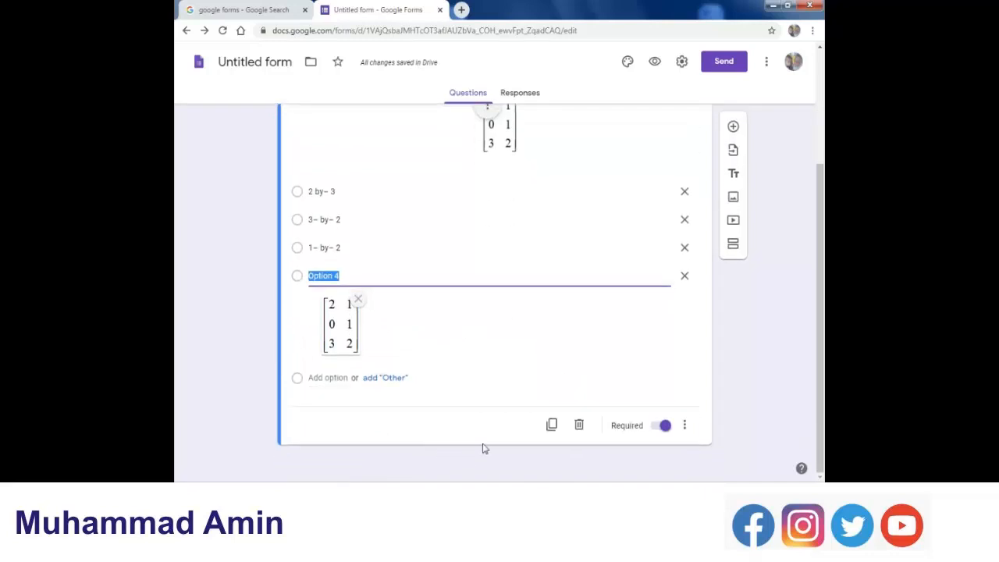
click(298, 383)
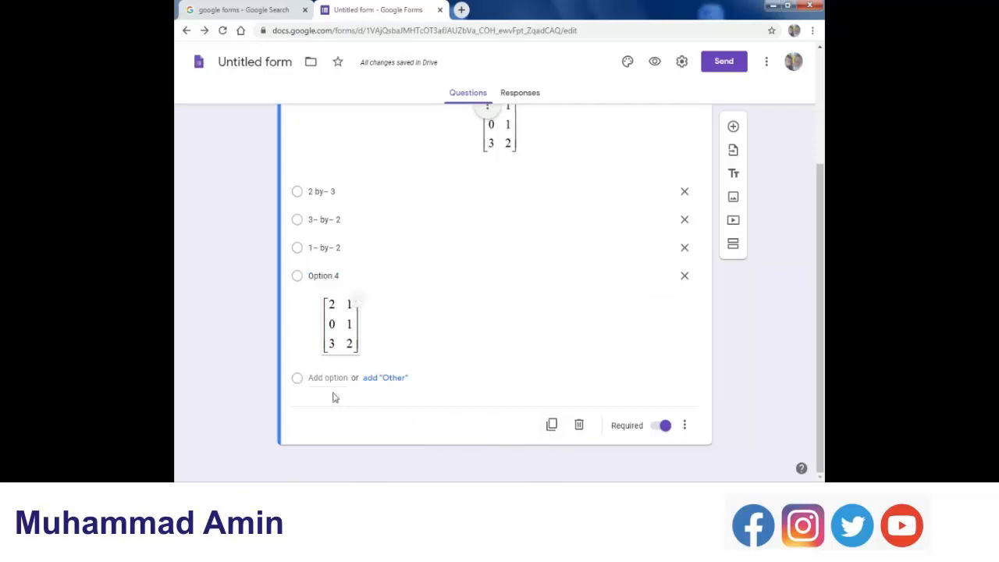
click(383, 378)
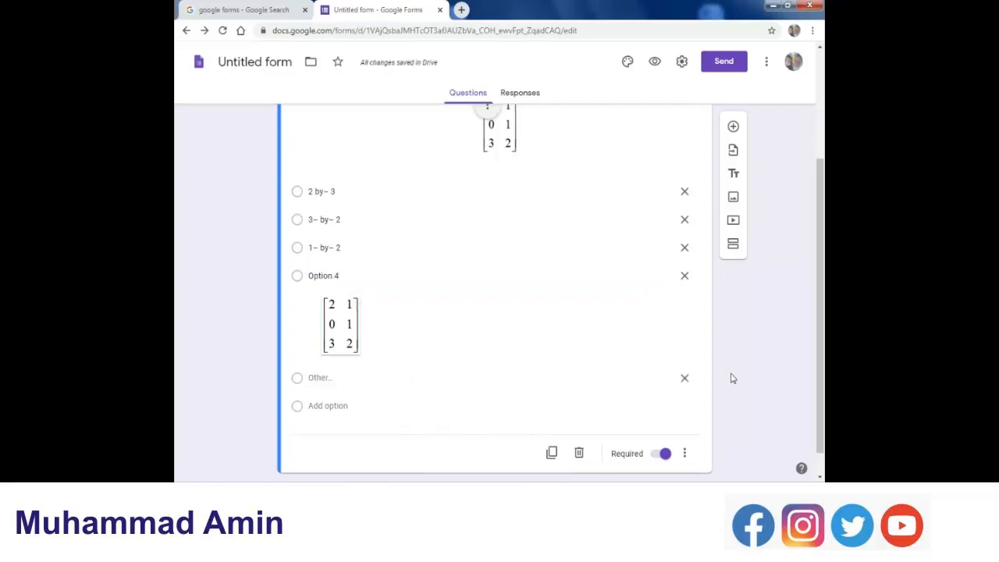
click(685, 380)
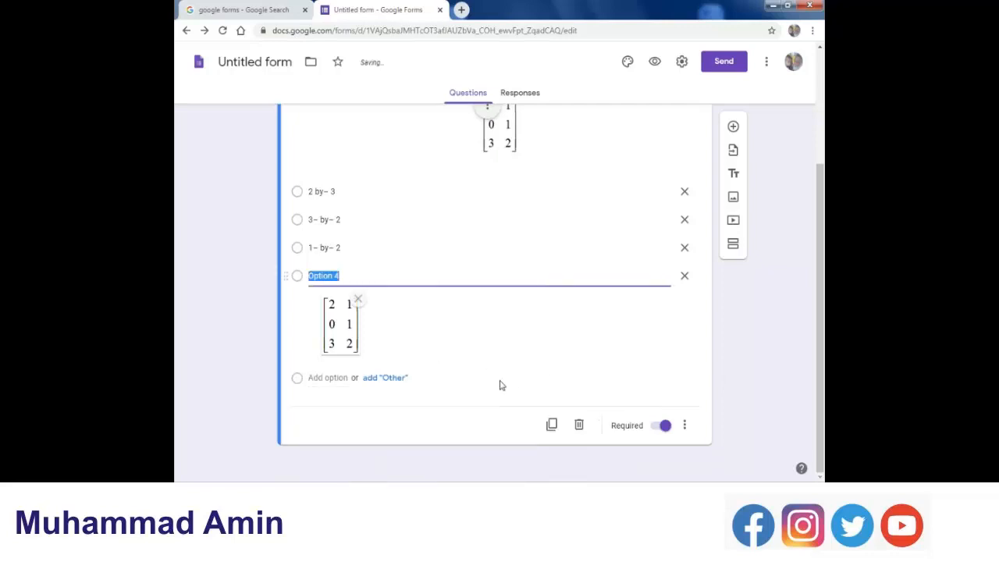
Duplicate the completed first question, including its options and matrix images, as the base for another question.
click(397, 260)
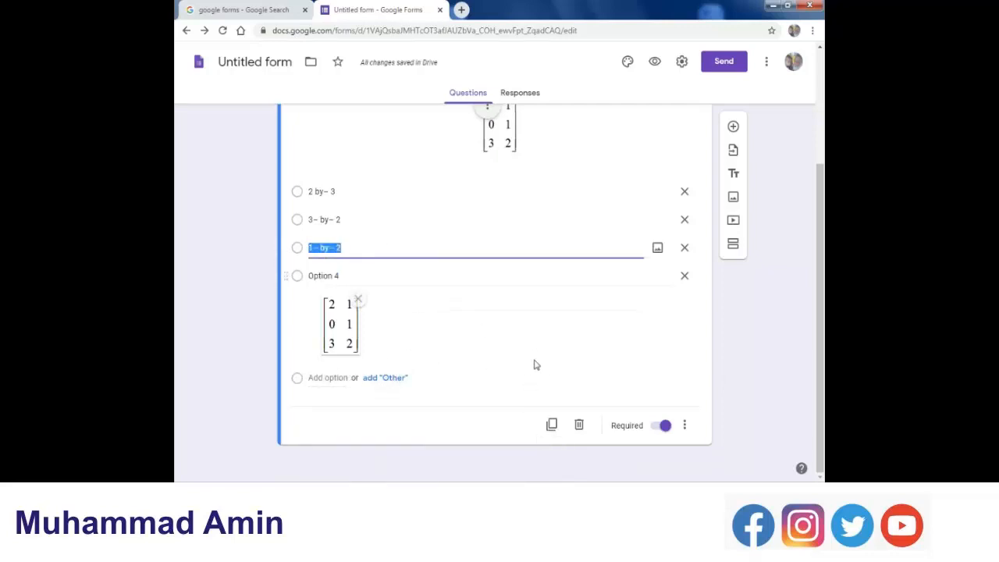
scroll(534, 361, up, 2)
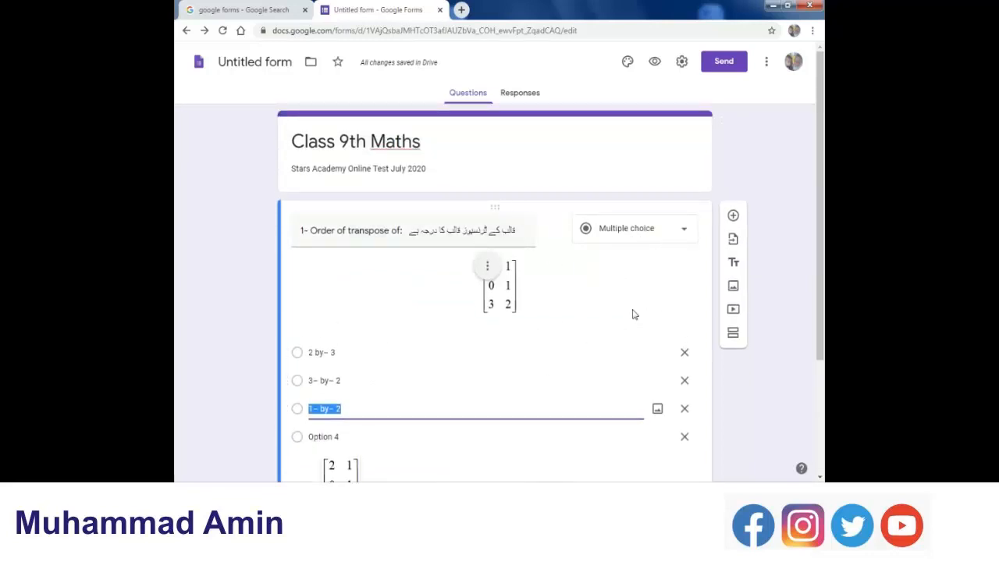
scroll(660, 327, down, 2)
scroll(658, 323, down, 1)
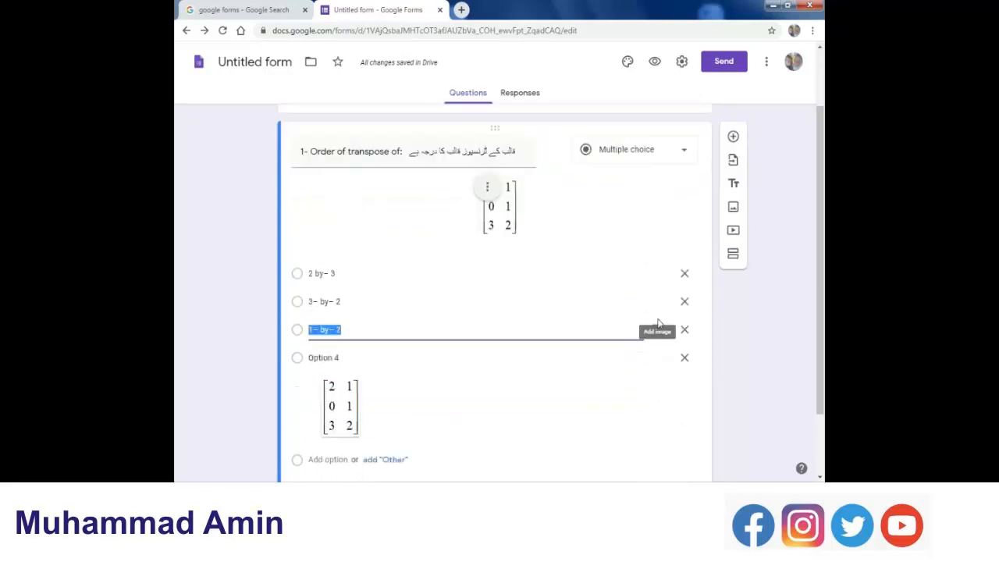
click(428, 460)
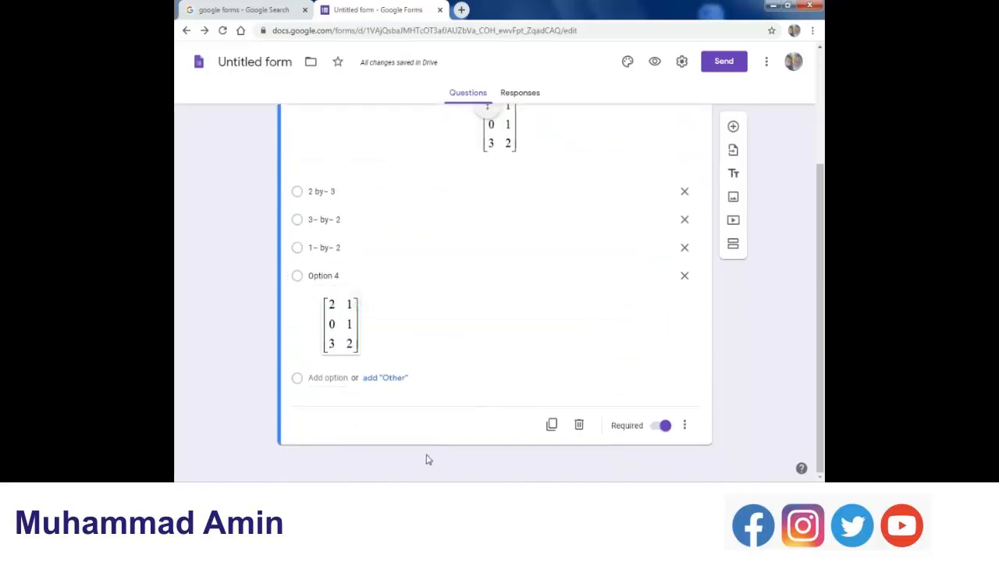
click(551, 426)
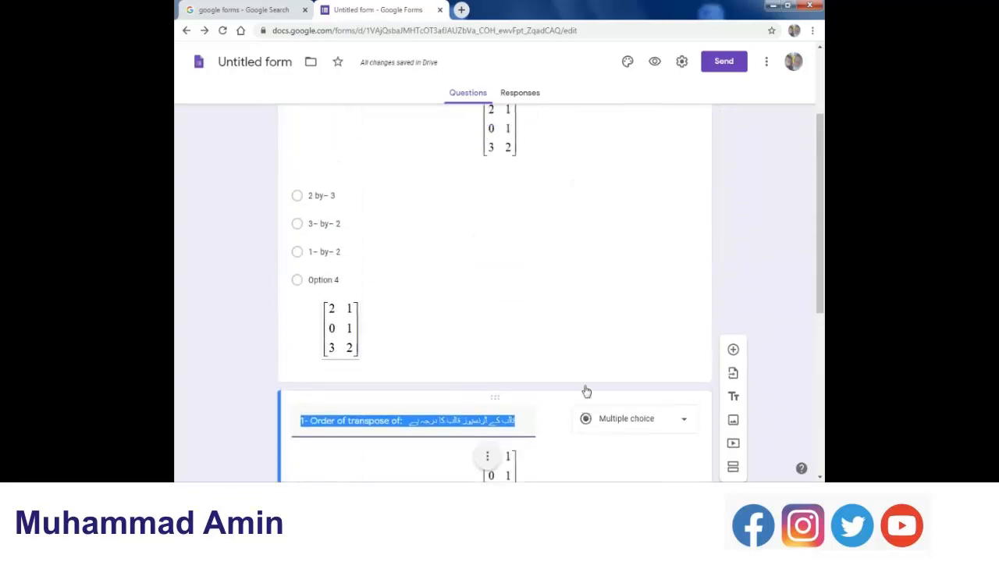
scroll(587, 392, down, 5)
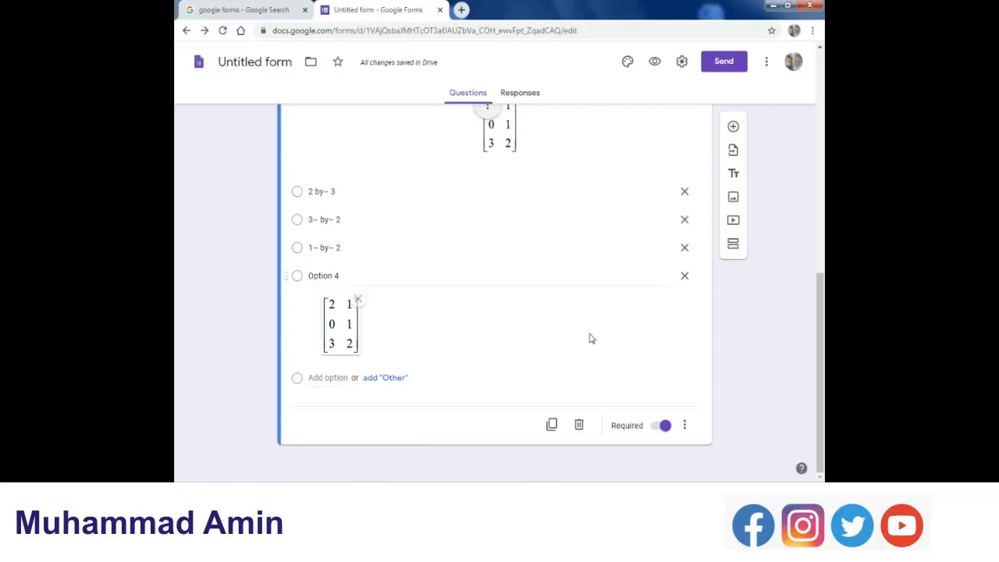
scroll(524, 330, up, 3)
scroll(524, 328, up, 1)
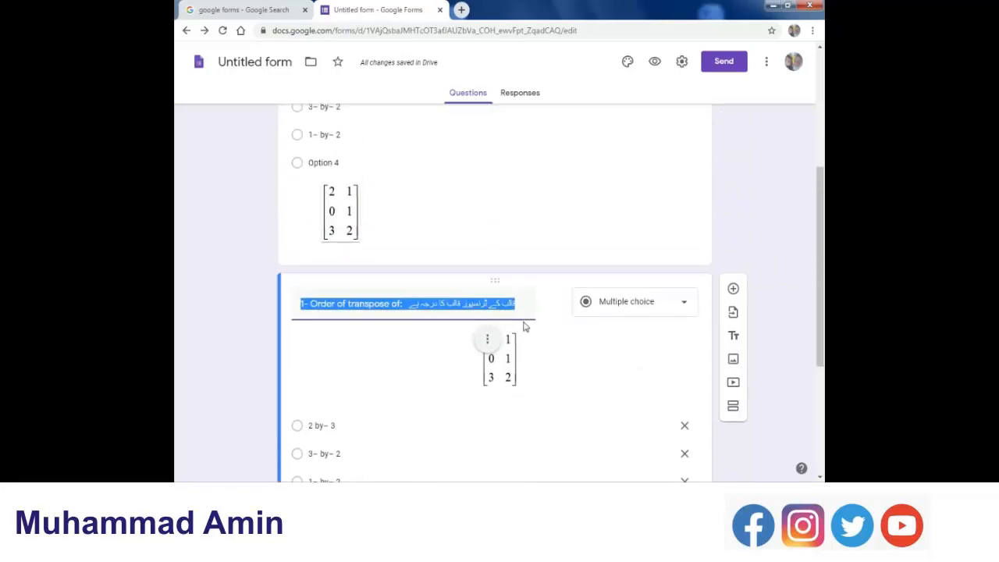
Examine the form's response page and its response management options, and return to the questions.
scroll(511, 277, up, 3)
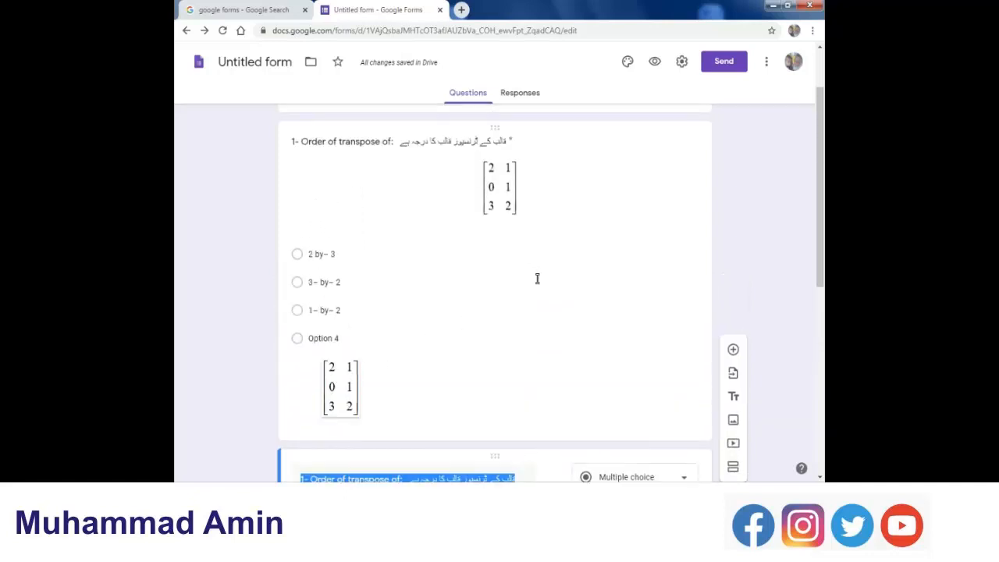
click(537, 278)
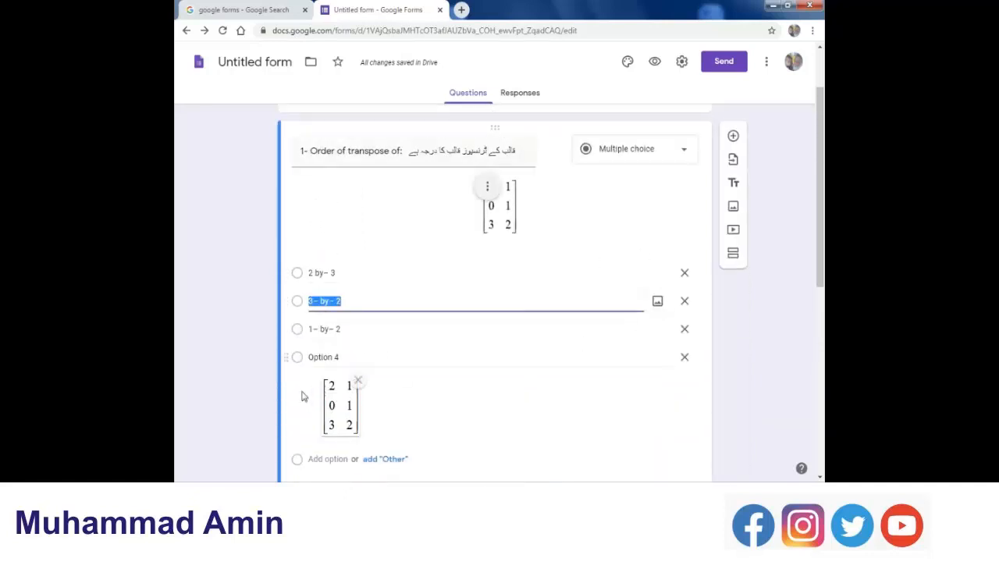
click(244, 392)
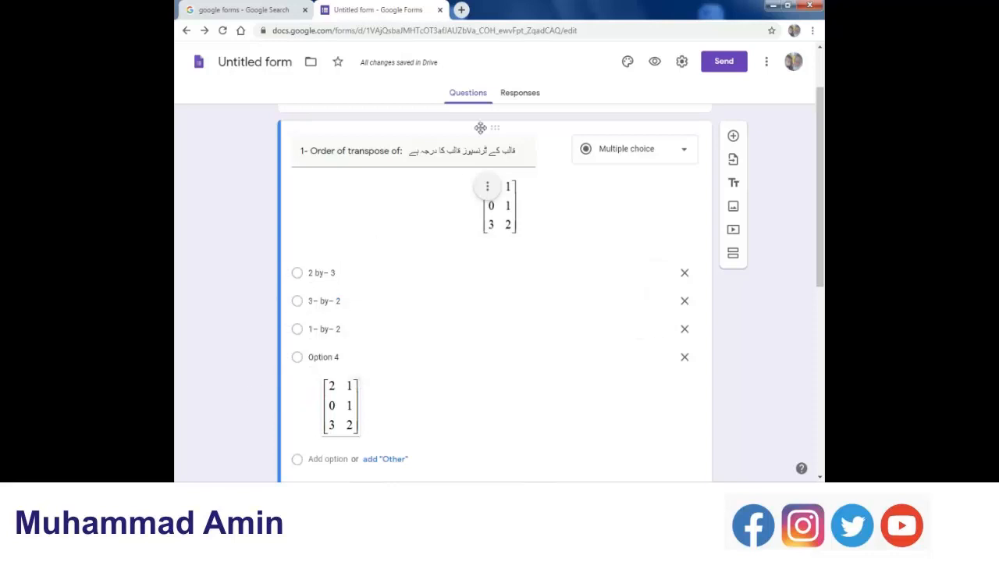
click(522, 95)
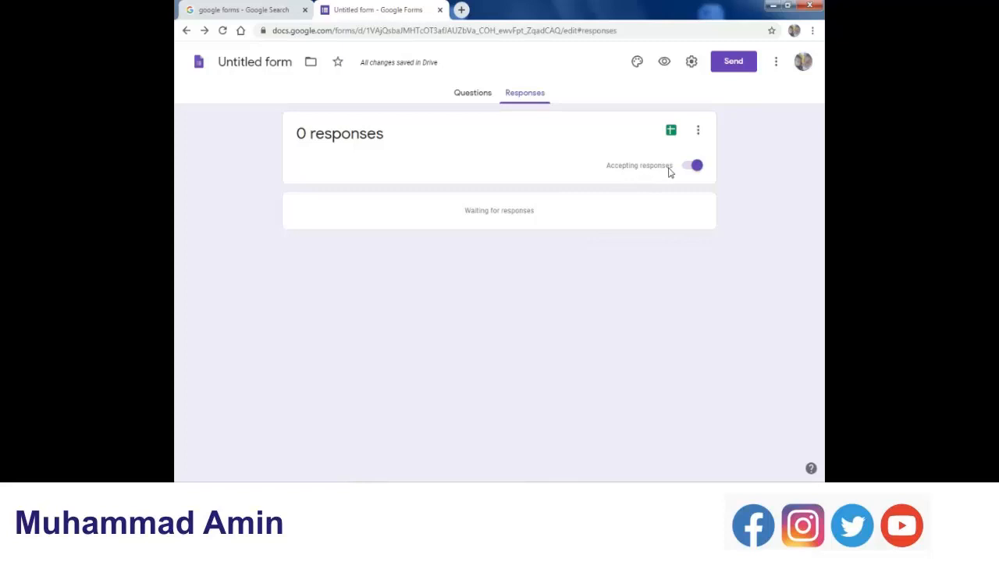
click(698, 130)
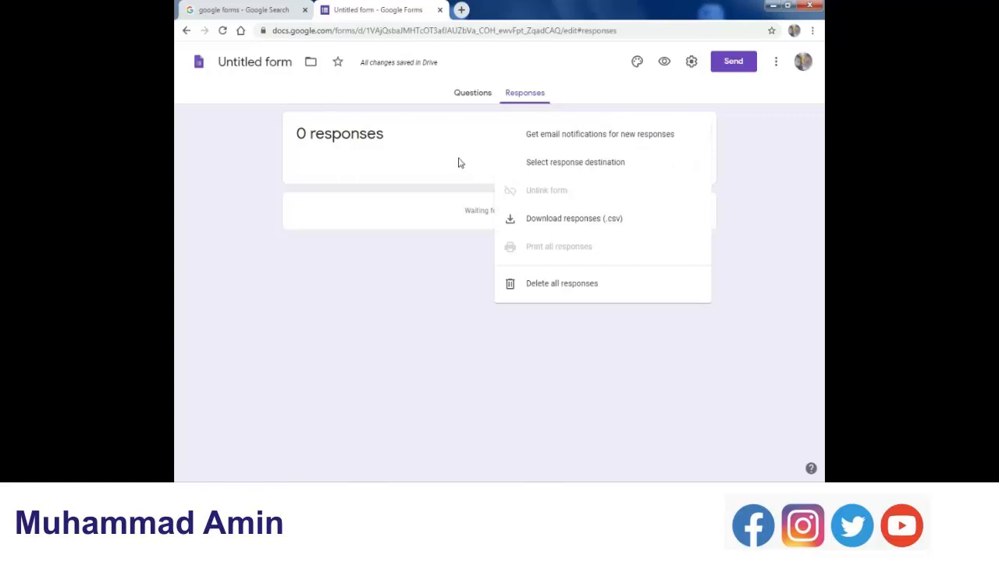
click(483, 161)
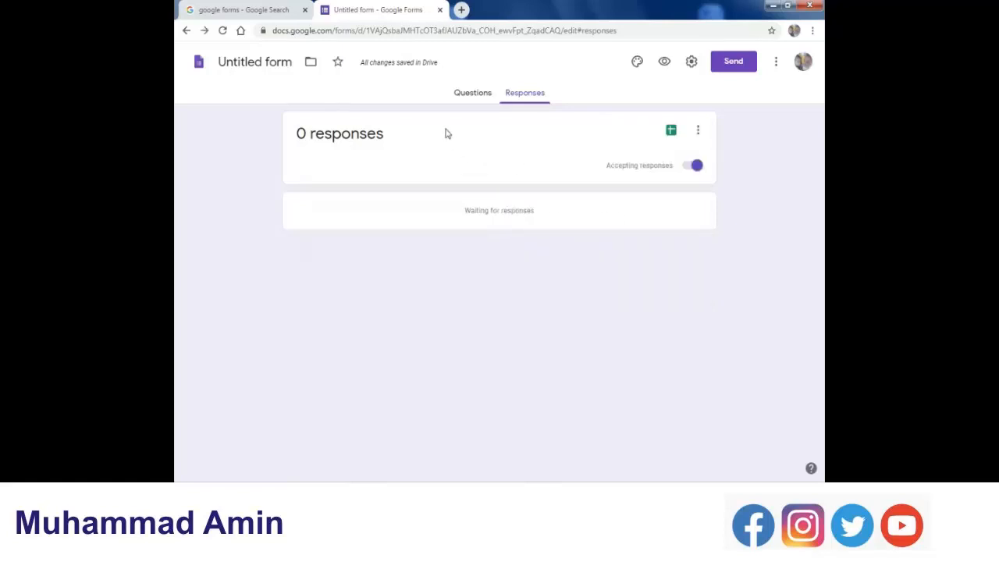
click(474, 93)
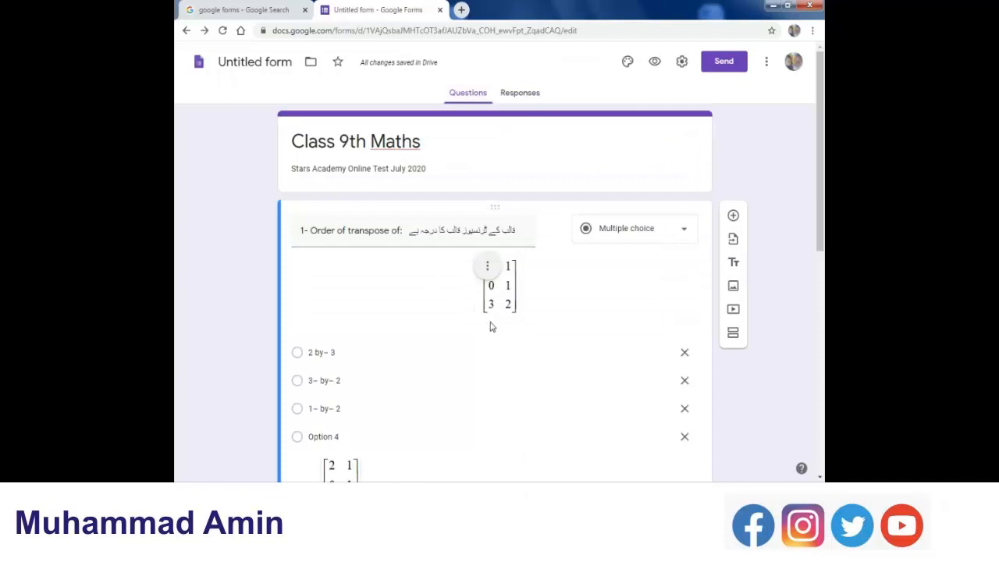
triple_click(395, 147)
right_click(395, 147)
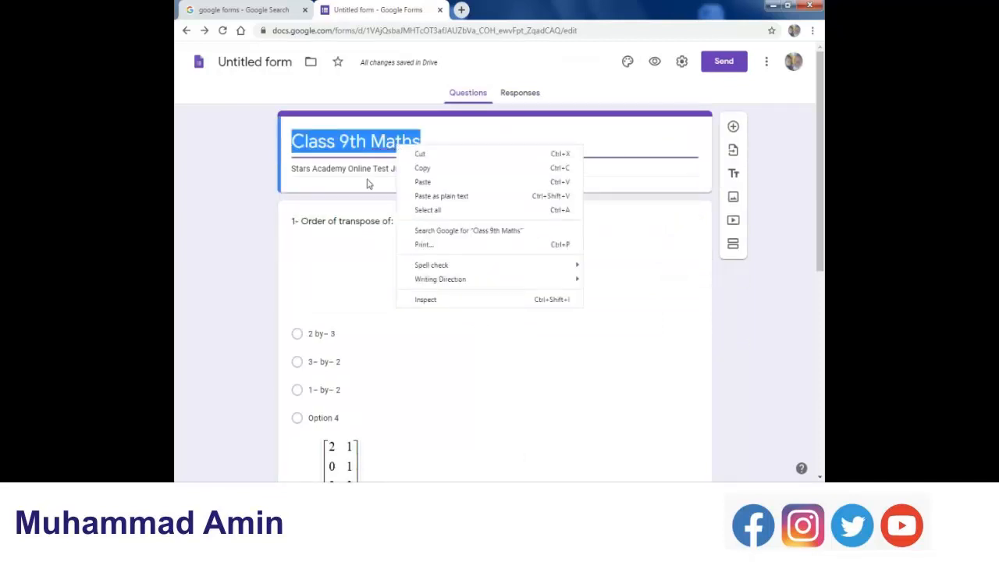
click(212, 239)
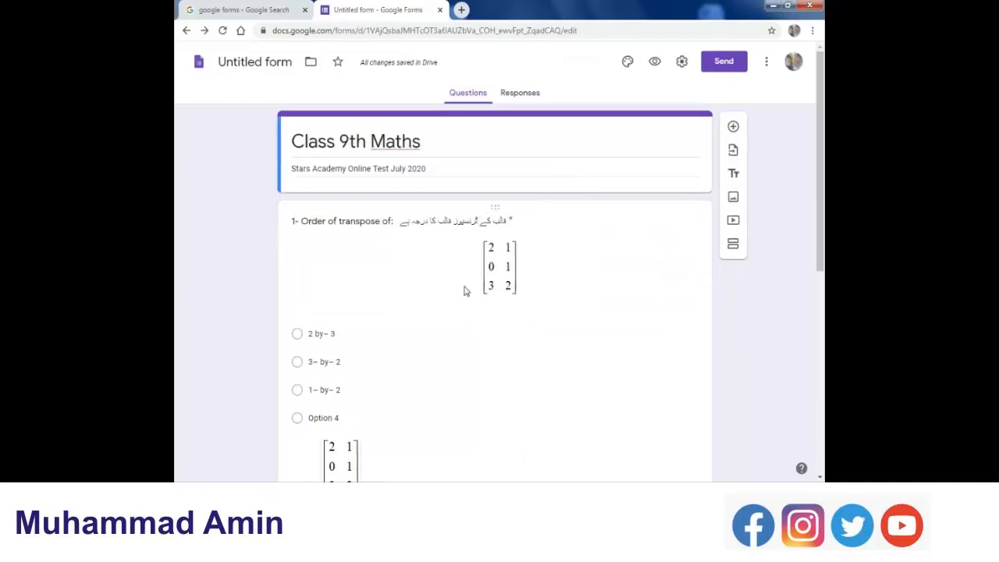
Review the first question and its duplicate, including their text, matrix images and answer options.
scroll(464, 290, down, 3)
click(417, 266)
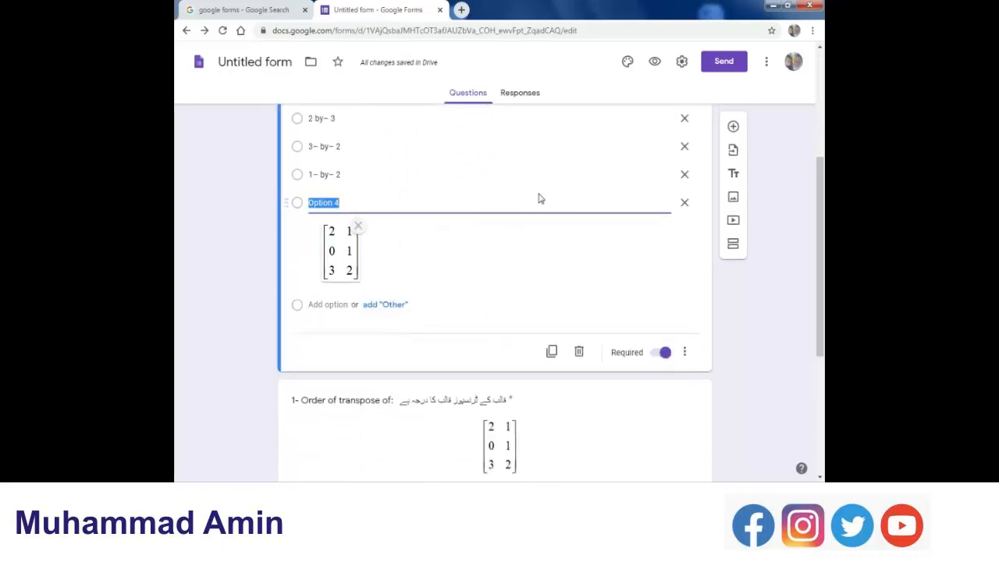
click(449, 170)
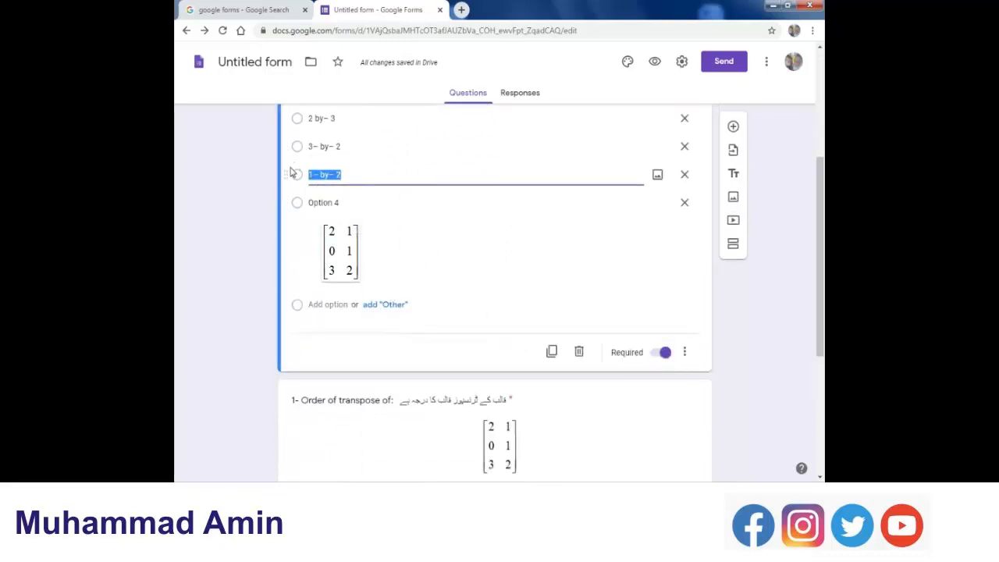
scroll(444, 176, up, 2)
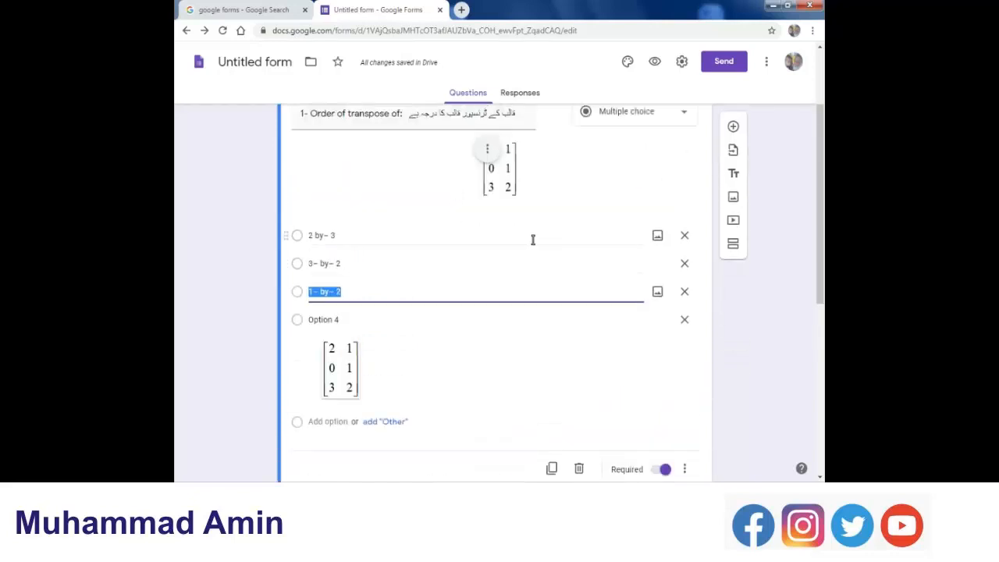
scroll(534, 240, down, 5)
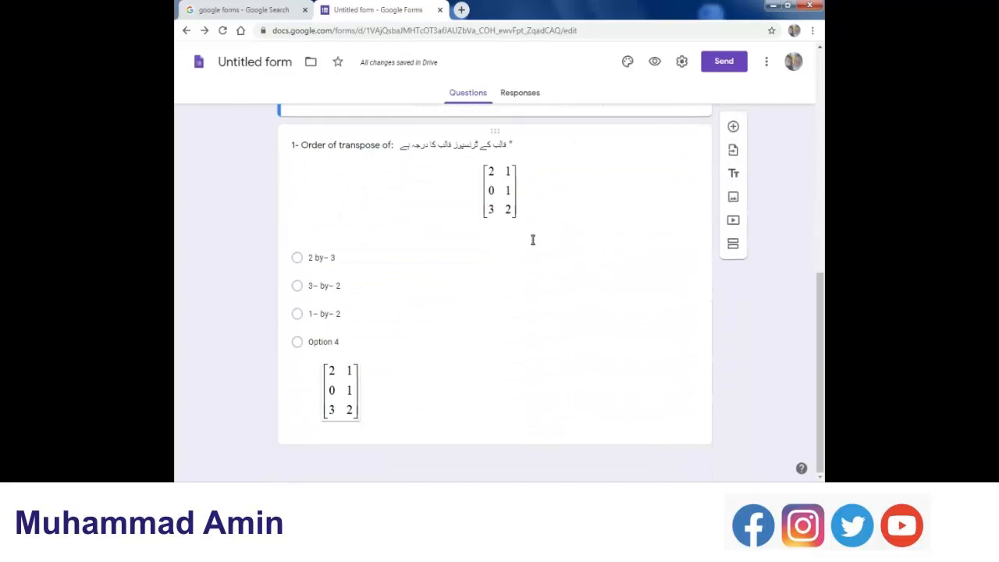
scroll(586, 269, up, 4)
scroll(586, 270, up, 3)
scroll(616, 205, down, 4)
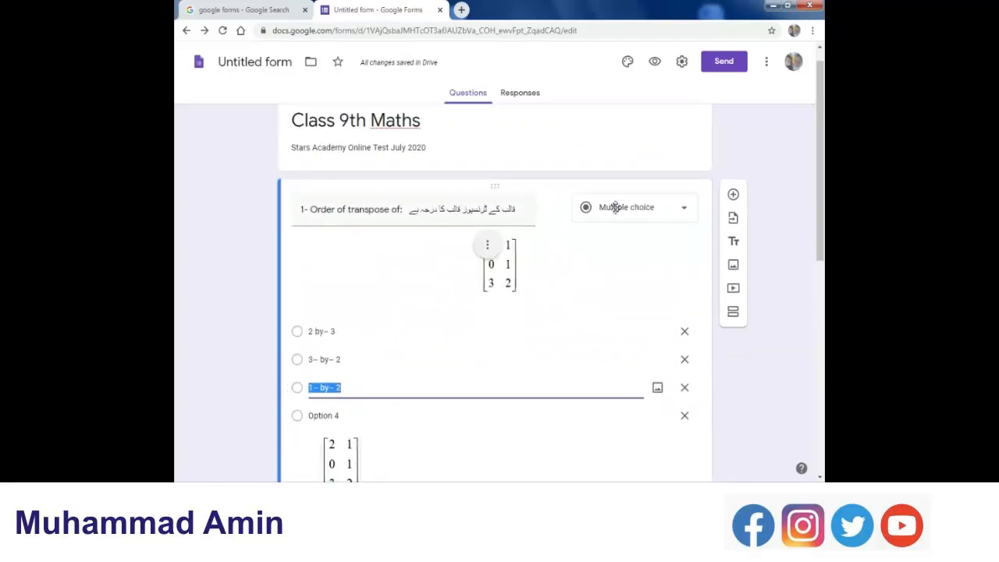
scroll(616, 213, down, 1)
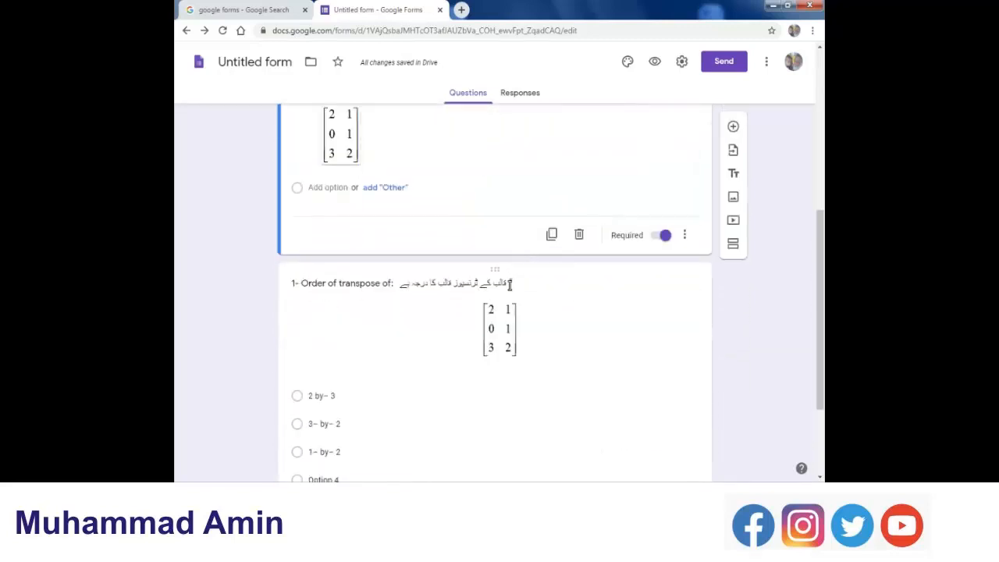
Enable going to a section based on the answer for the first question.
click(687, 235)
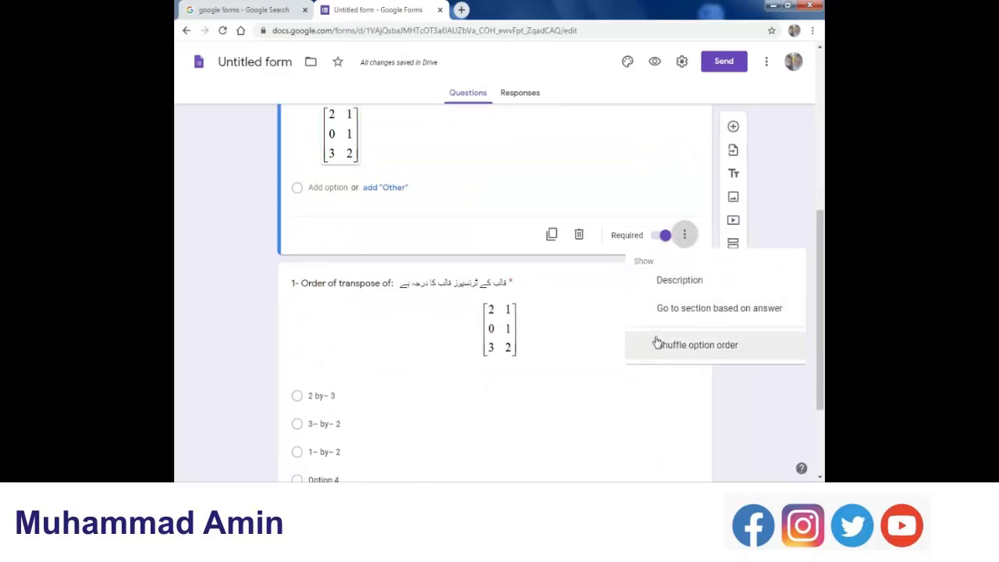
click(740, 310)
scroll(437, 281, up, 6)
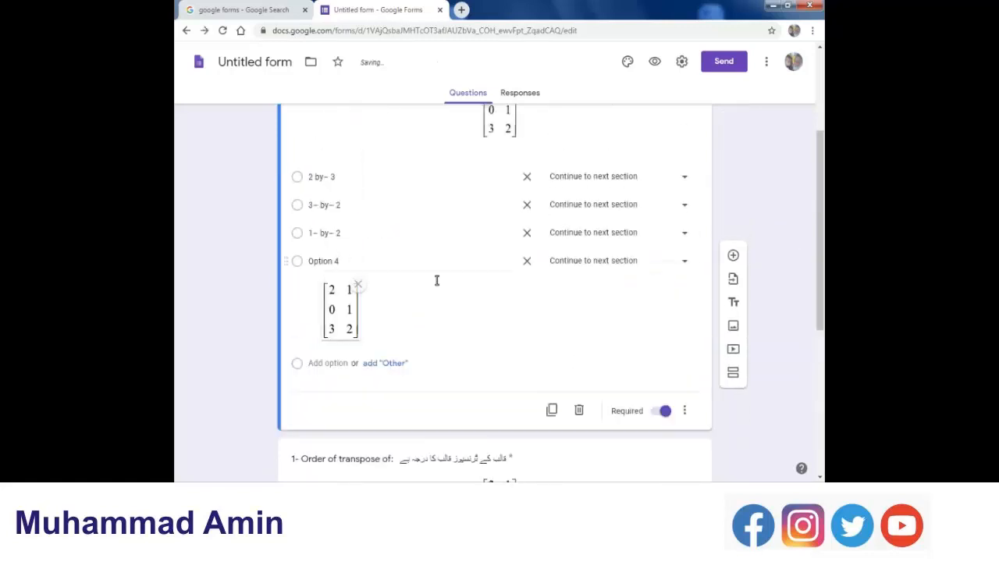
scroll(438, 281, down, 3)
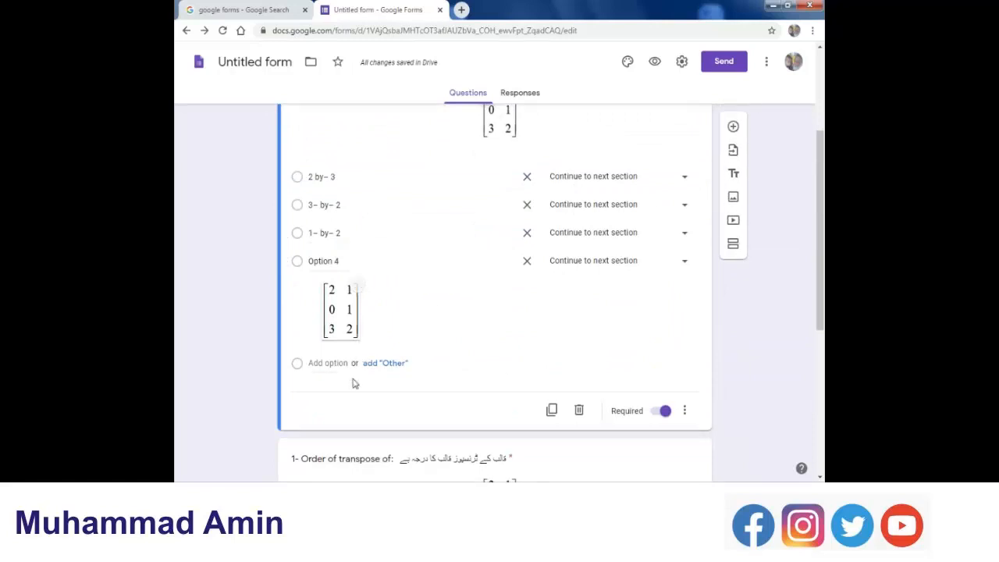
click(297, 284)
Turn on shuffled option order for the first question.
click(685, 412)
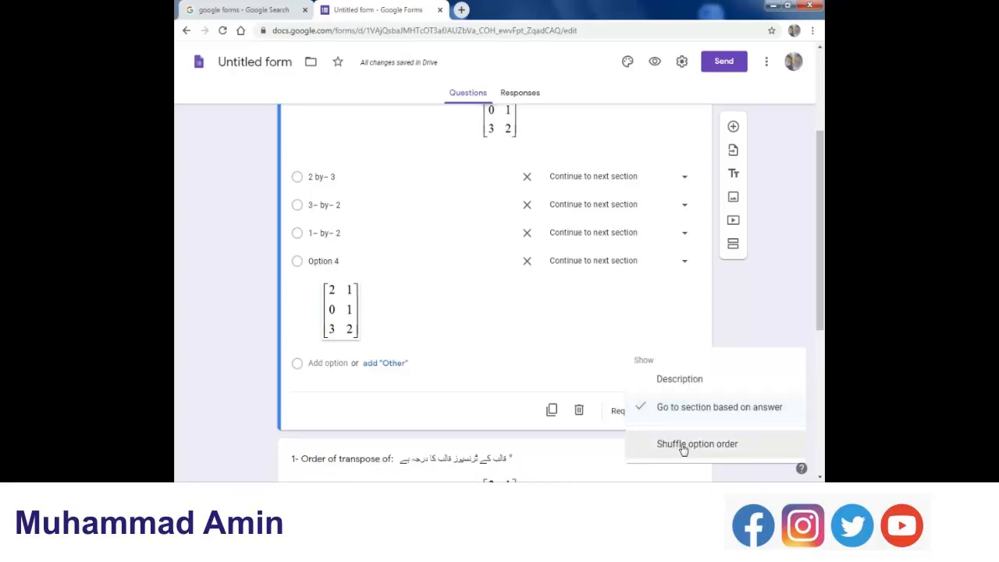
click(683, 445)
scroll(456, 395, down, 4)
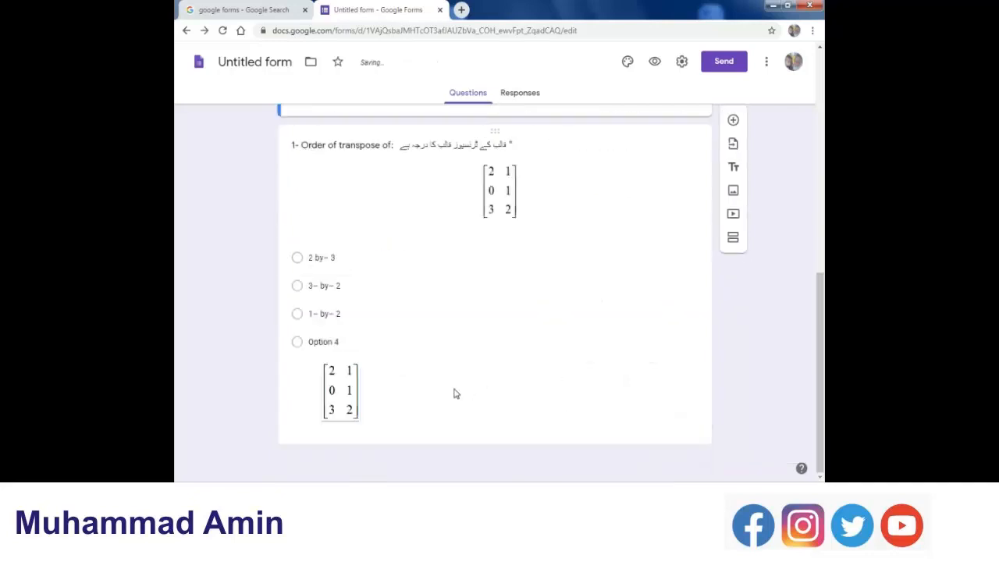
scroll(430, 331, up, 5)
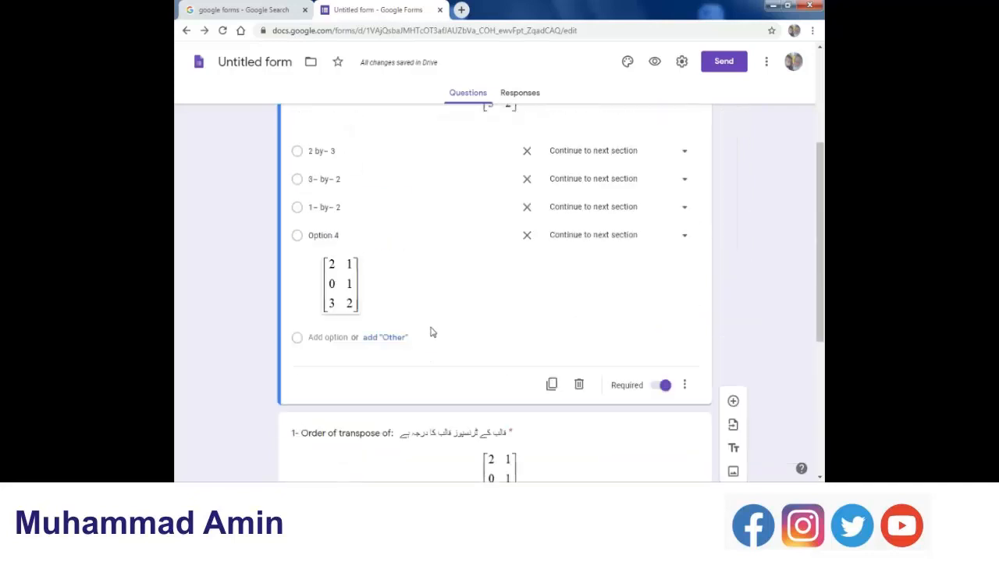
Set the first question's "2 by– 3" option to submit the form when chosen.
scroll(430, 331, down, 4)
scroll(432, 332, up, 1)
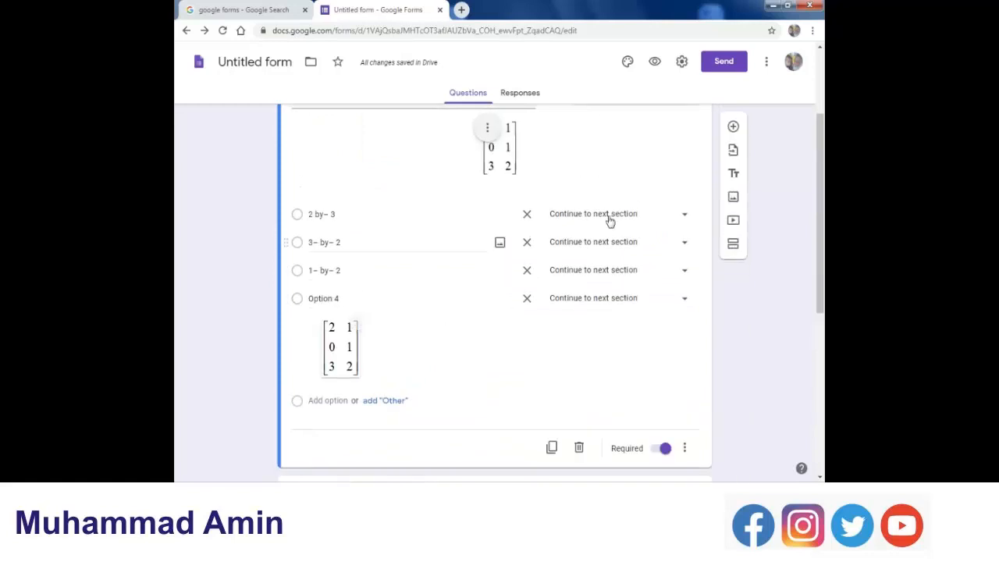
click(684, 216)
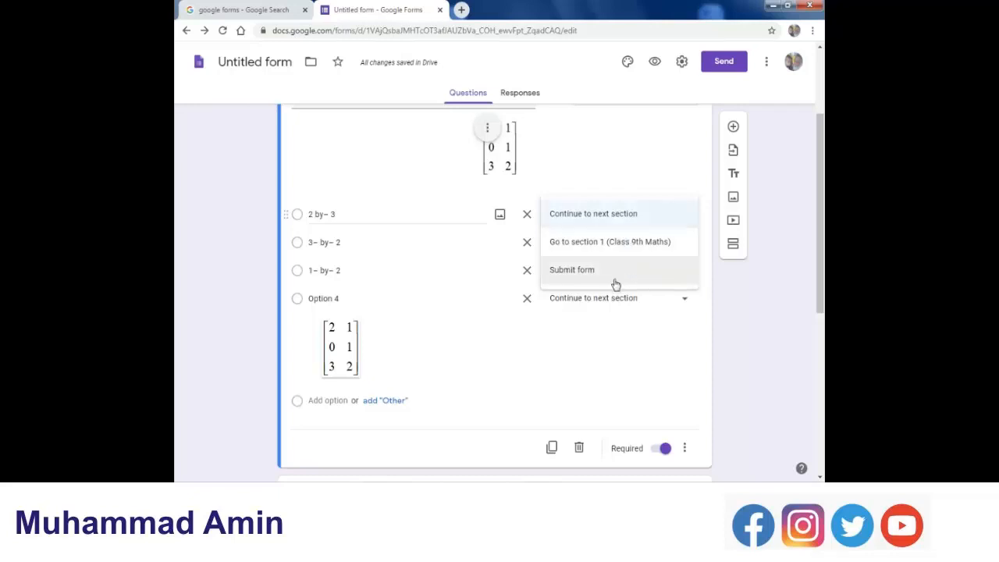
click(572, 271)
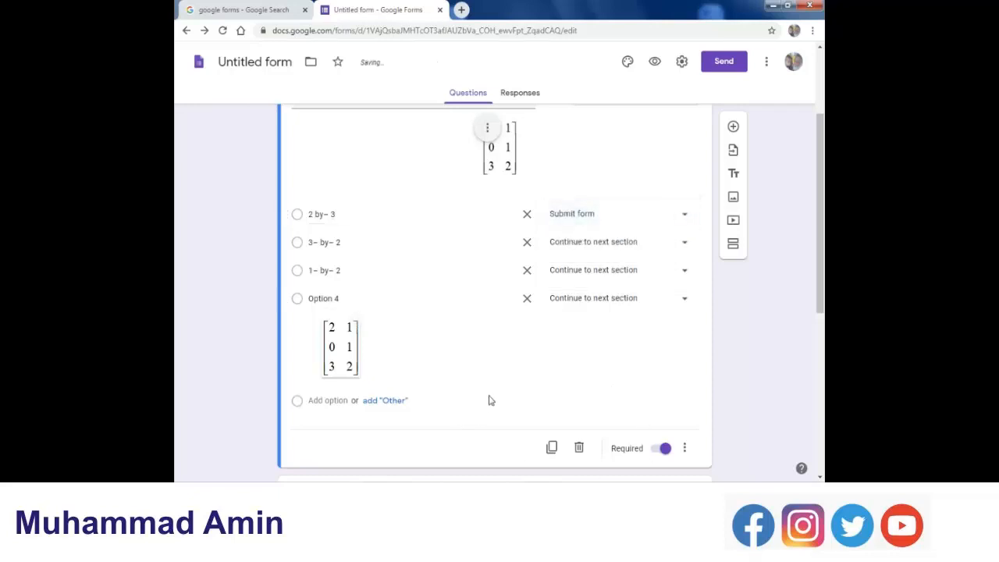
Clear the "Option 4" label in the first question and undo the deletion.
scroll(576, 367, down, 3)
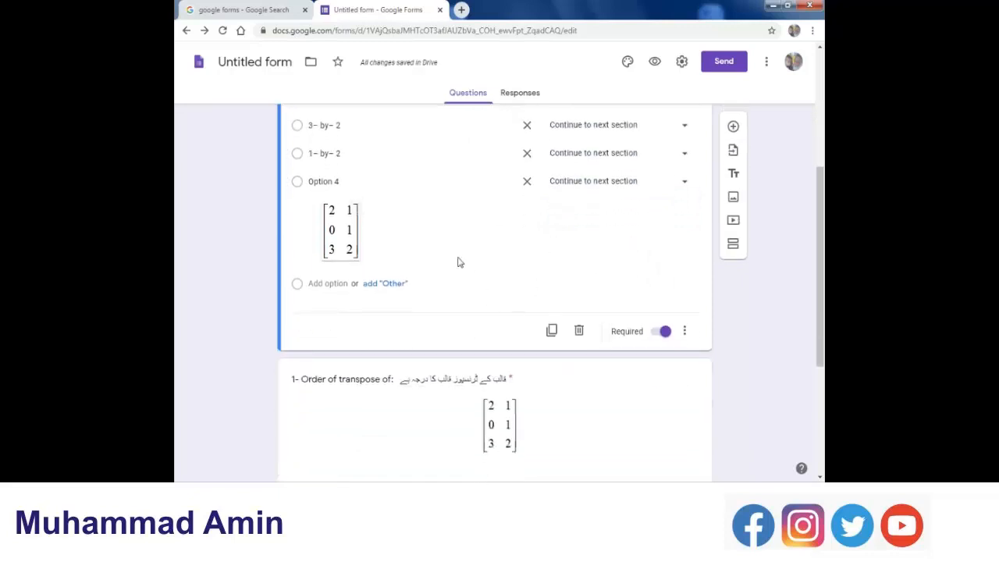
scroll(429, 242, up, 2)
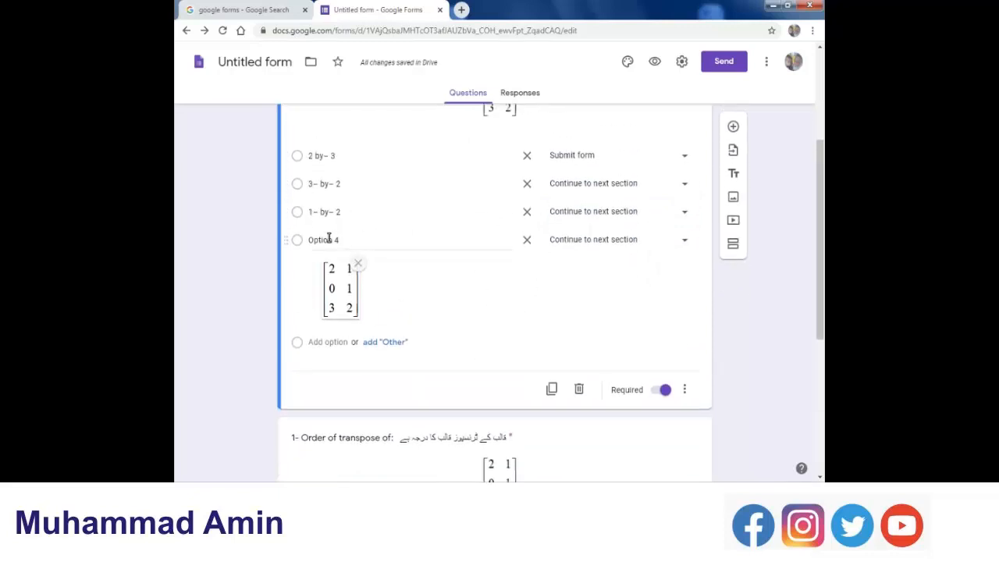
click(336, 240)
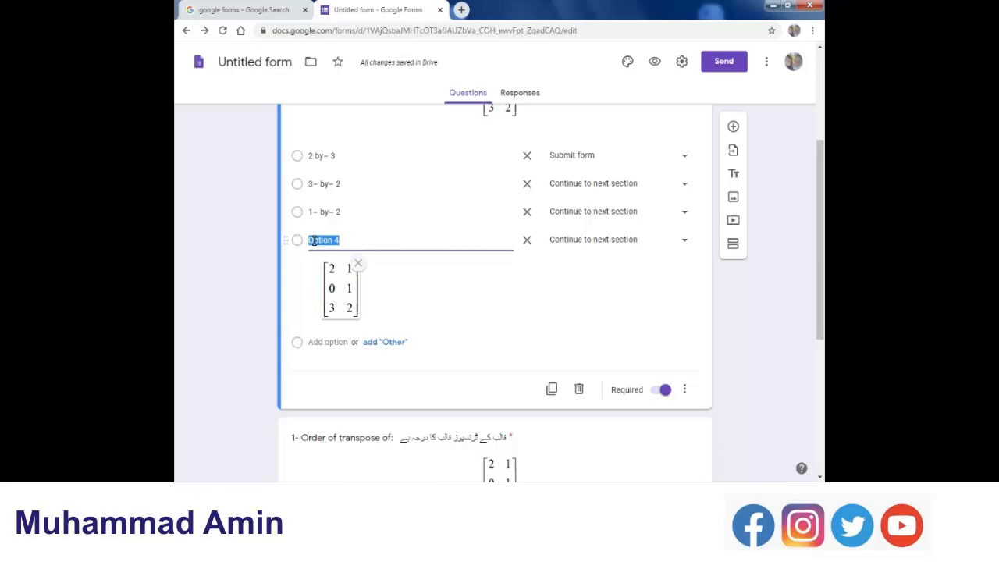
key(BackSpace)
key(ctrl+z)
In the form's general settings, switch email address collection on and off again, and limit respondents to 1 response.
scroll(535, 373, up, 3)
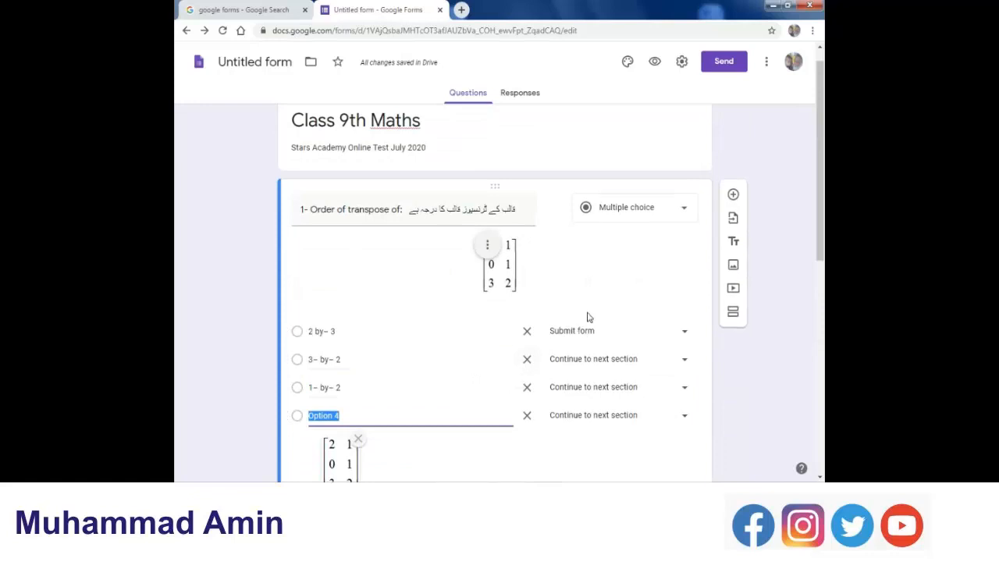
scroll(589, 317, up, 1)
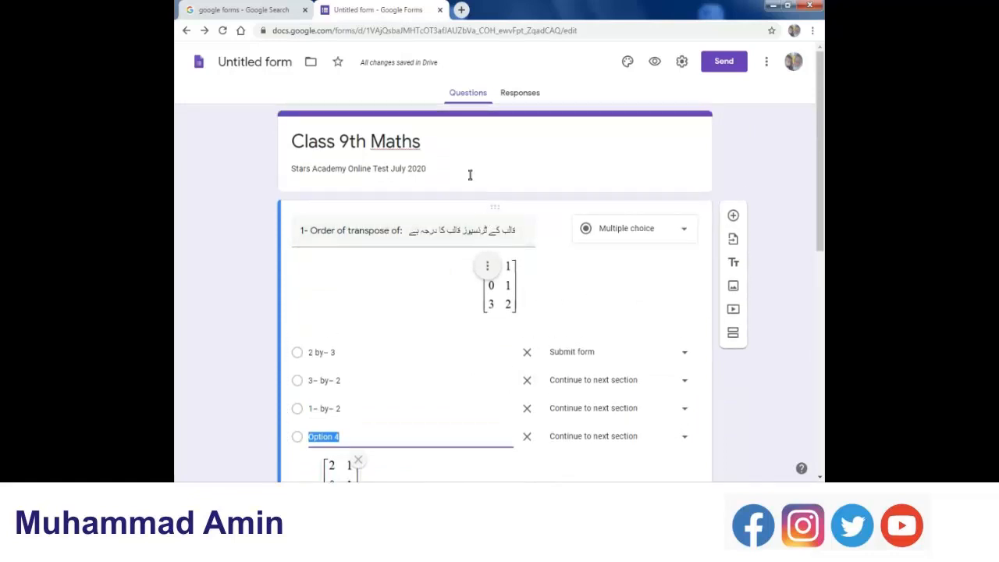
click(681, 62)
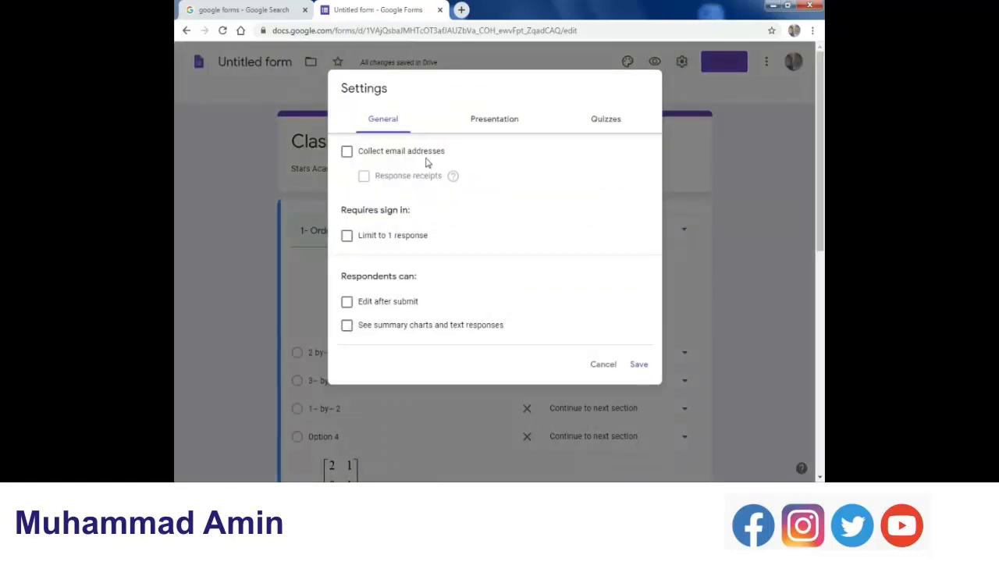
click(348, 153)
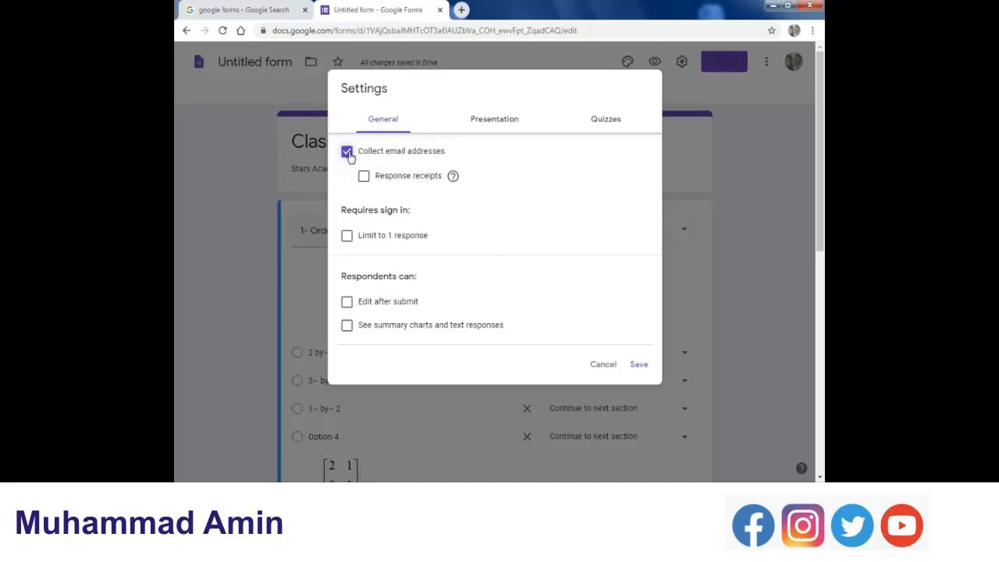
click(348, 153)
click(347, 235)
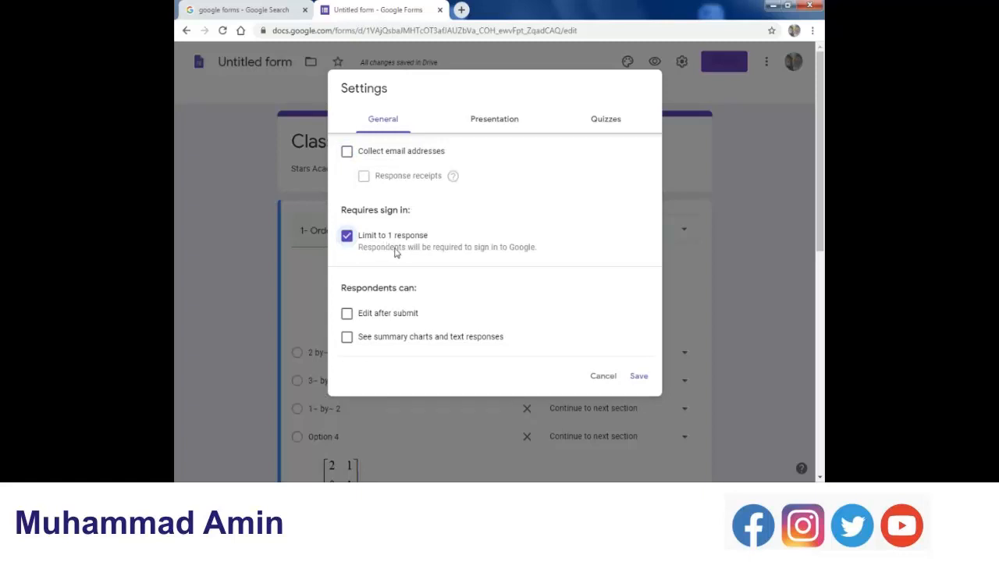
Switch editing after submission on and off again, and allow respondents to see summary charts and text responses.
scroll(453, 265, down, 2)
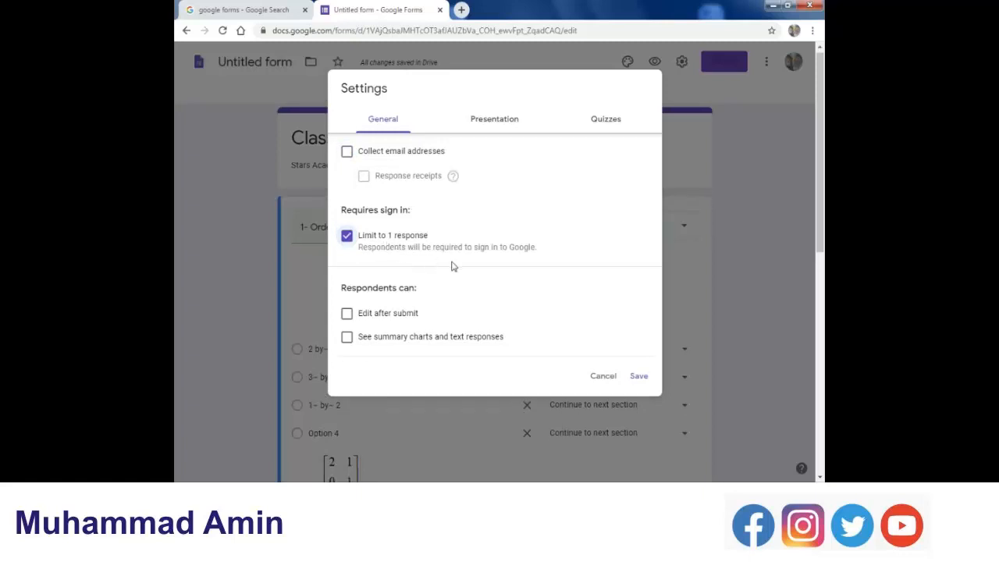
click(346, 313)
click(346, 313)
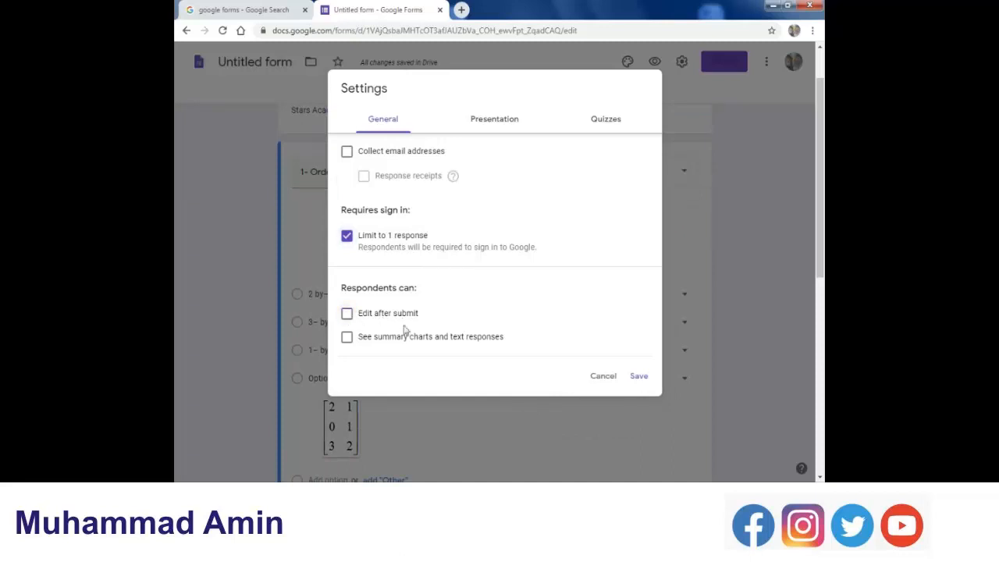
click(347, 337)
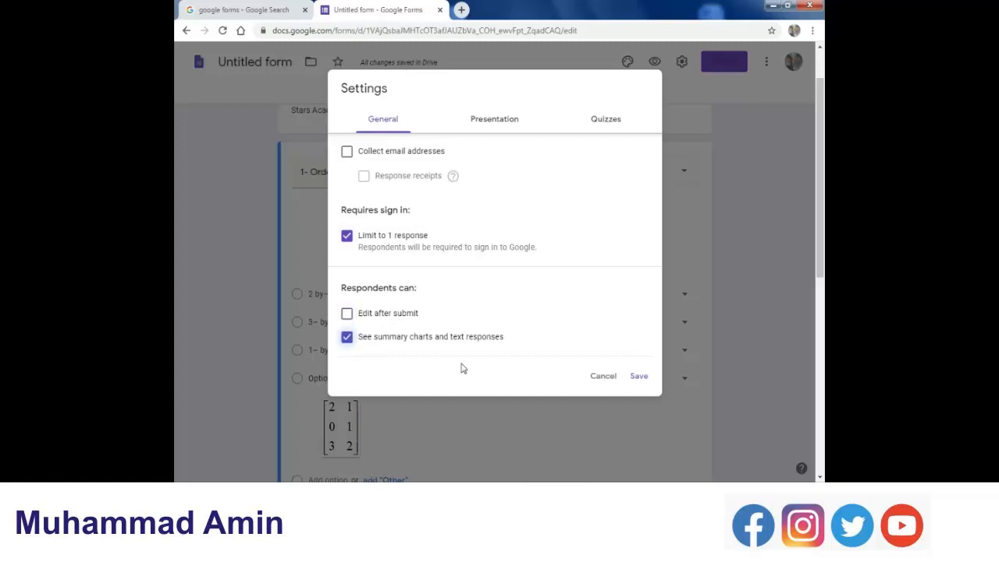
Turn the form into a quiz in its settings and review the grade-release and respondent visibility options.
click(605, 121)
click(352, 153)
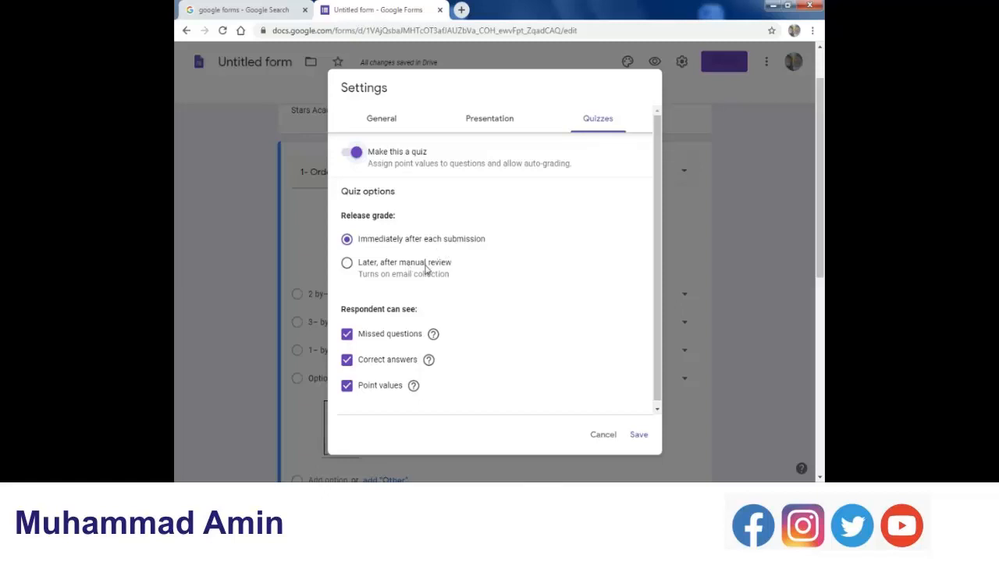
scroll(443, 275, down, 1)
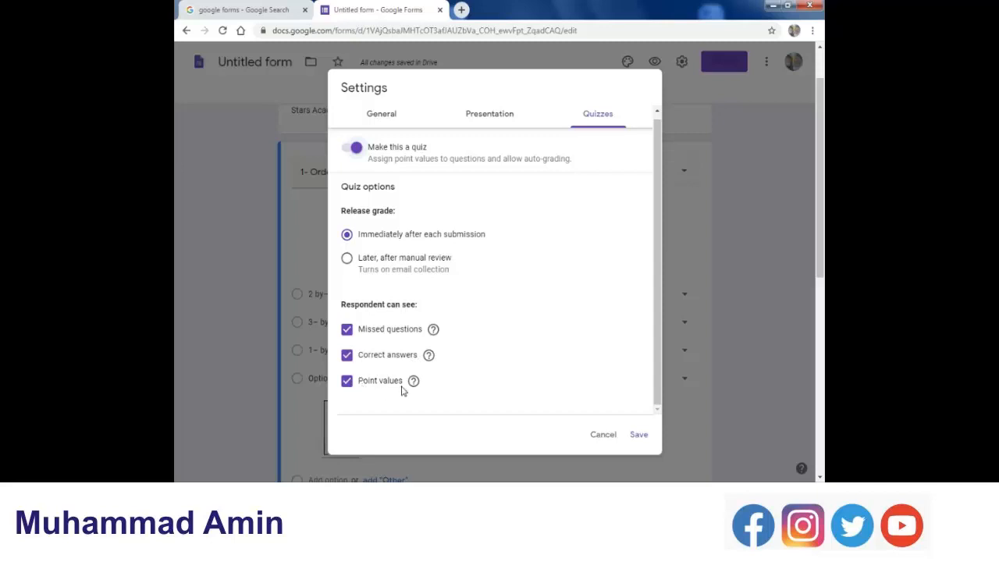
Switch the progress bar and question-order shuffling on and off again in the presentation settings, and save the form settings.
click(489, 116)
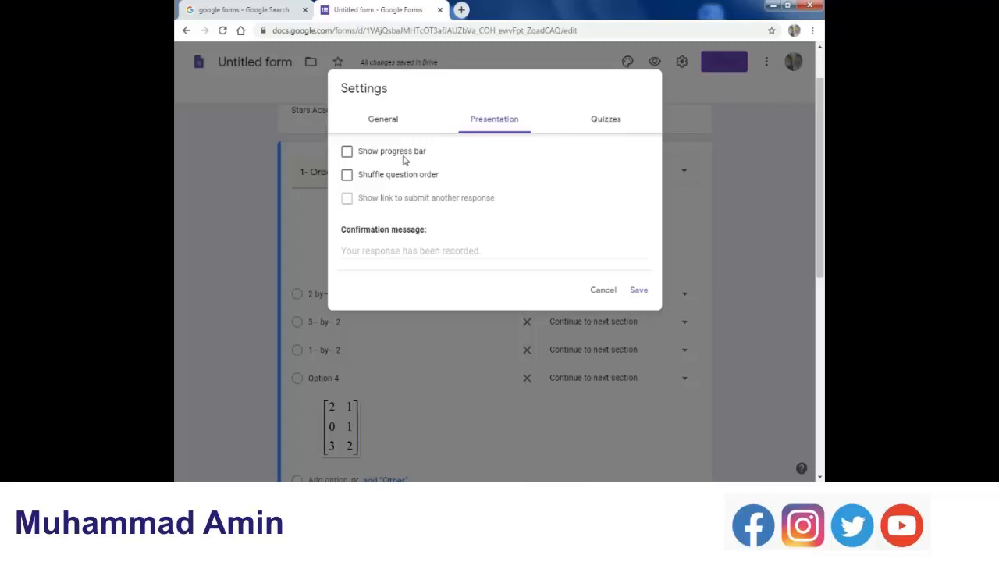
click(396, 153)
click(388, 179)
click(382, 171)
click(397, 152)
click(379, 121)
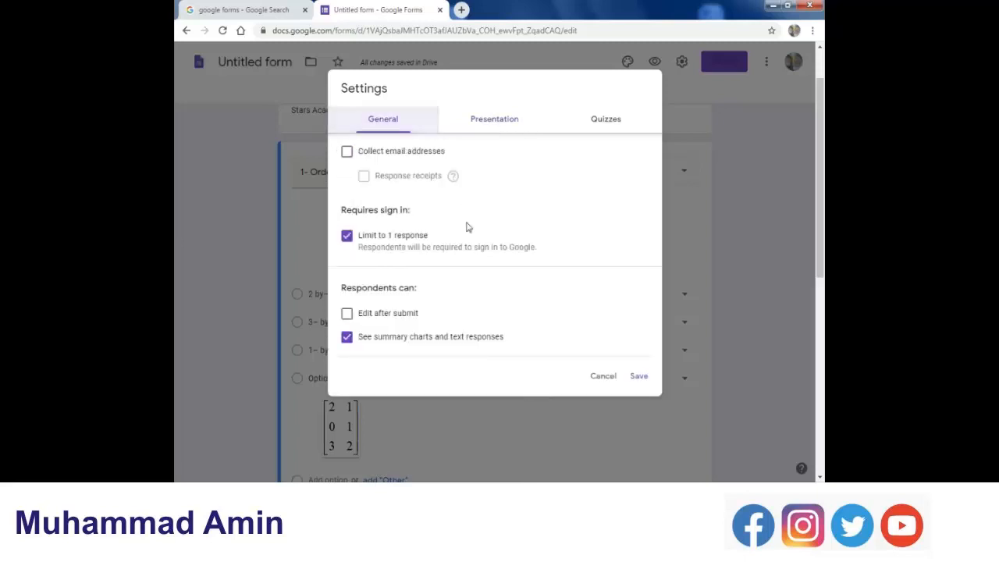
click(643, 379)
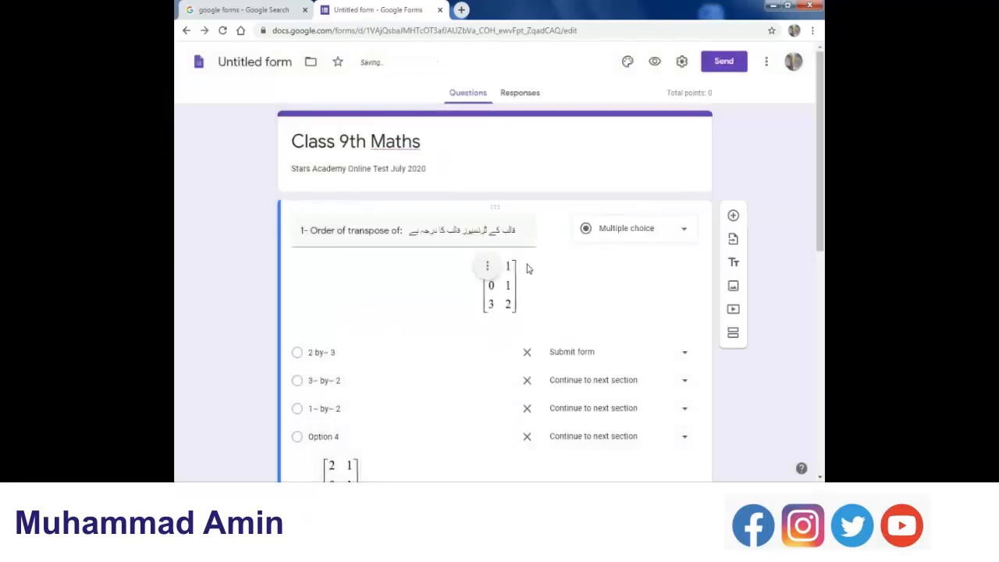
Mark "1– by– 2" as the correct answer in the first question's answer key.
scroll(429, 283, down, 2)
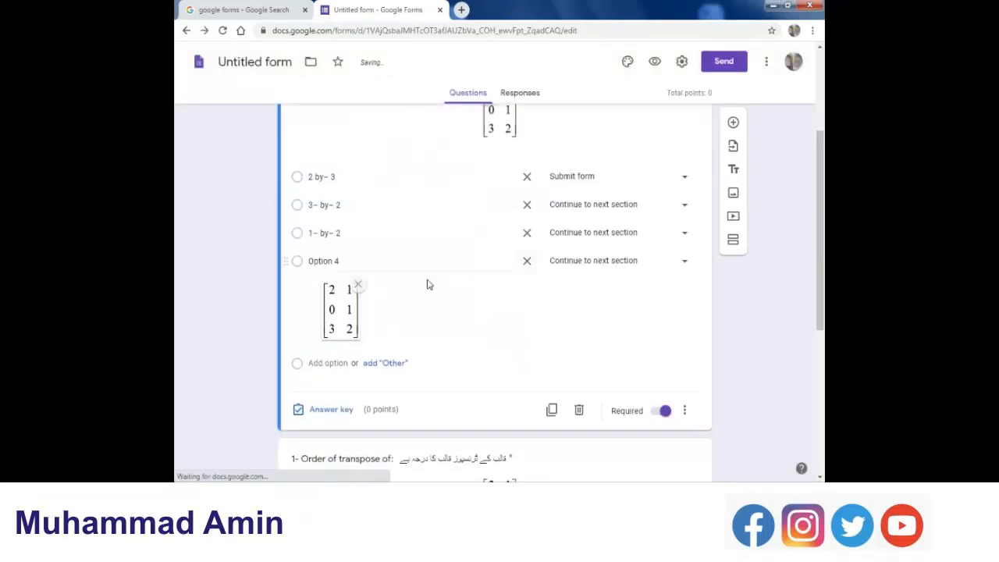
click(361, 247)
click(331, 409)
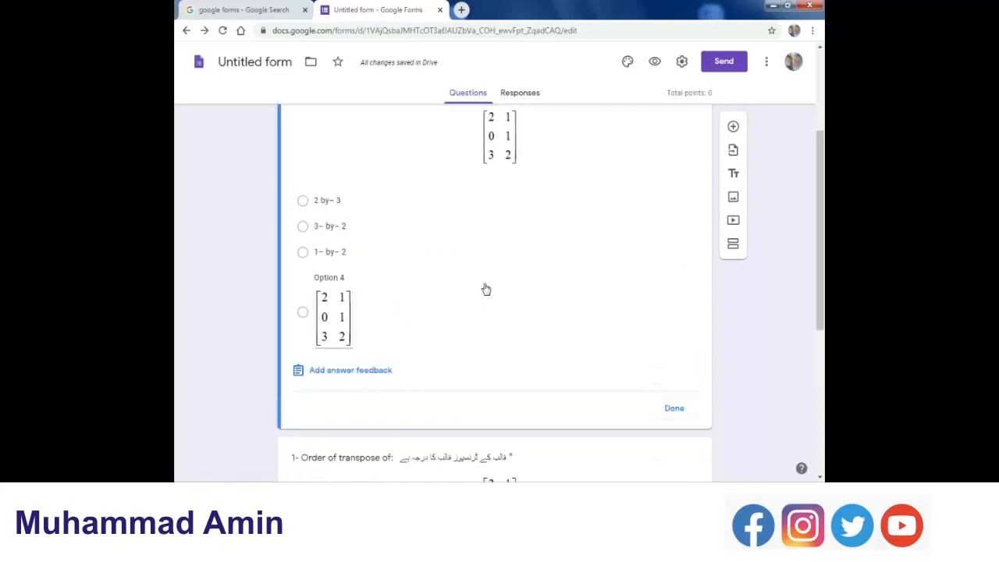
click(410, 253)
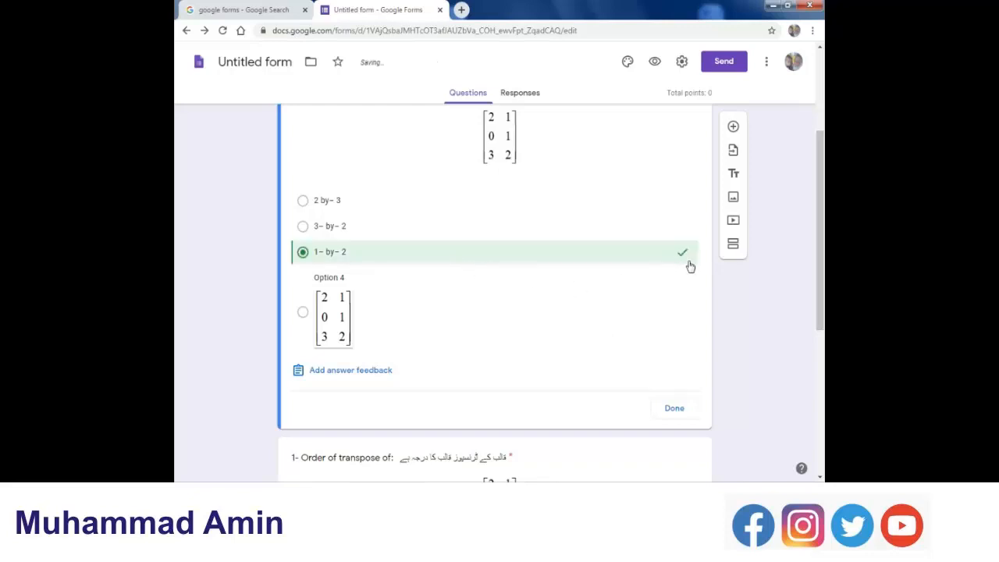
click(675, 408)
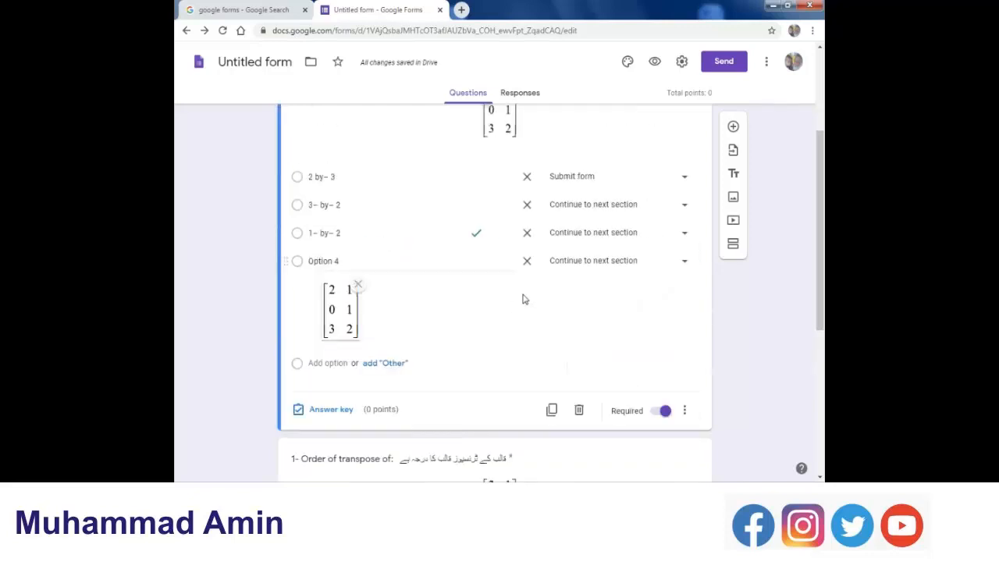
Mark "2 by– 3" as the correct answer in the second question's answer key.
scroll(524, 299, down, 4)
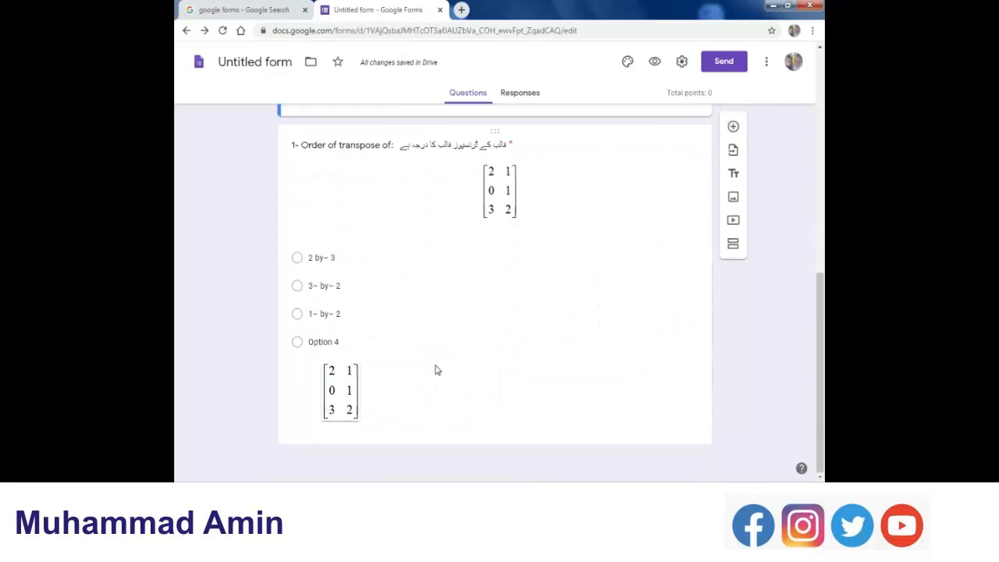
click(437, 370)
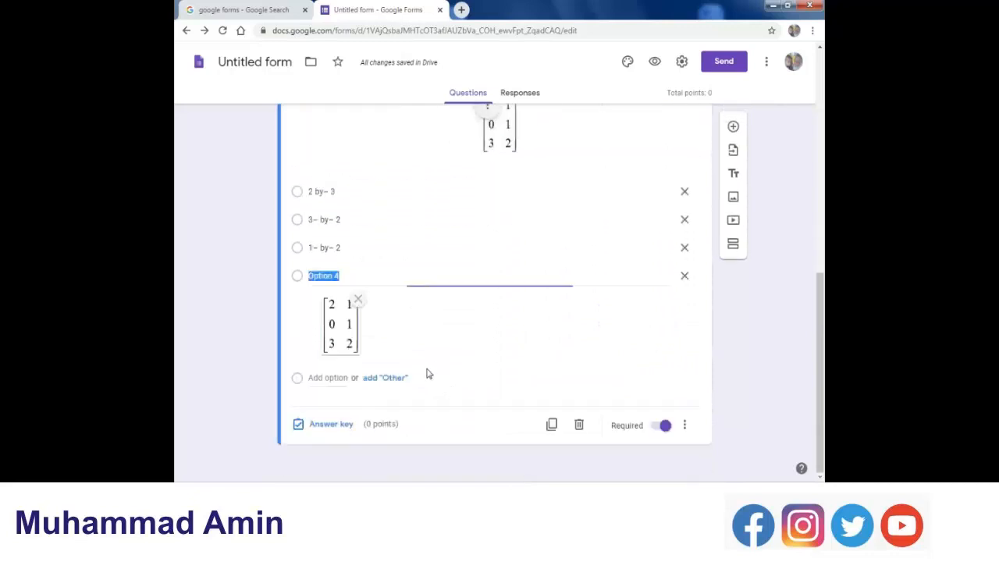
click(349, 426)
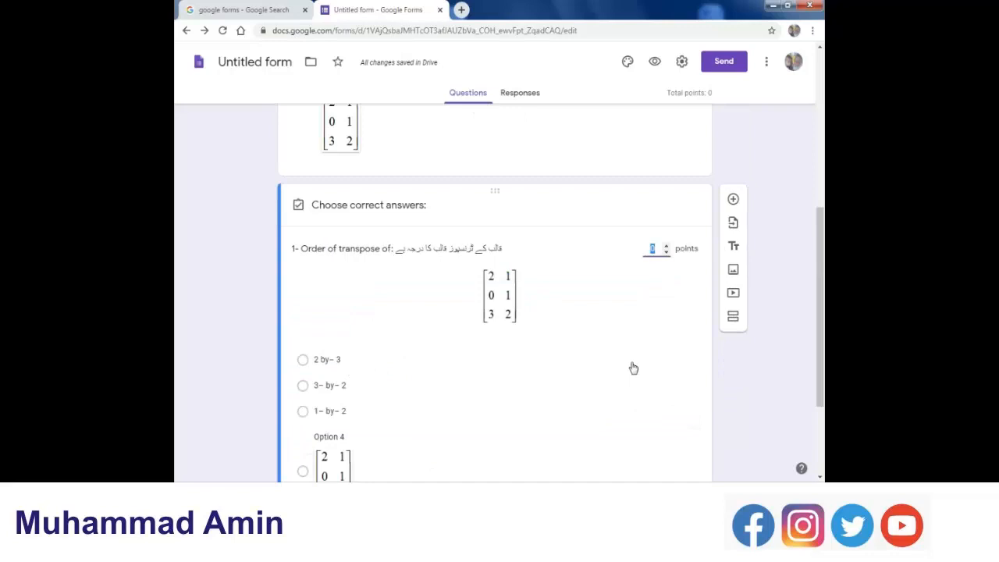
click(593, 363)
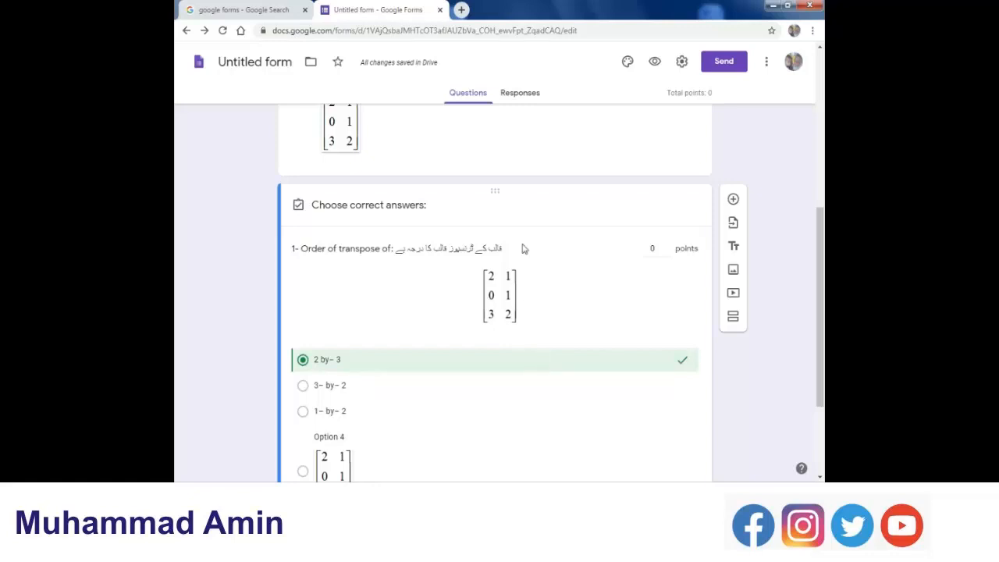
scroll(658, 276, down, 1)
scroll(658, 276, down, 3)
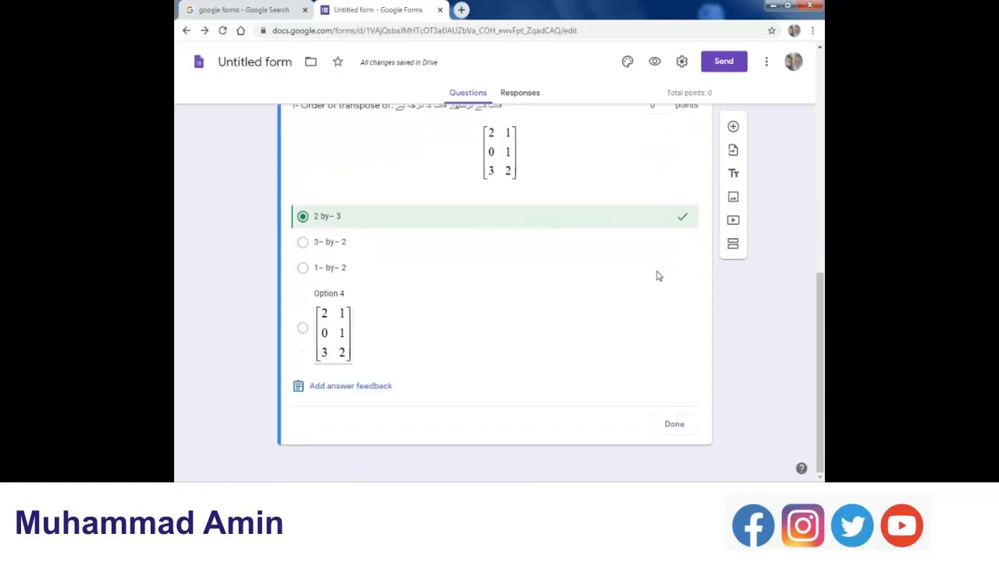
click(673, 426)
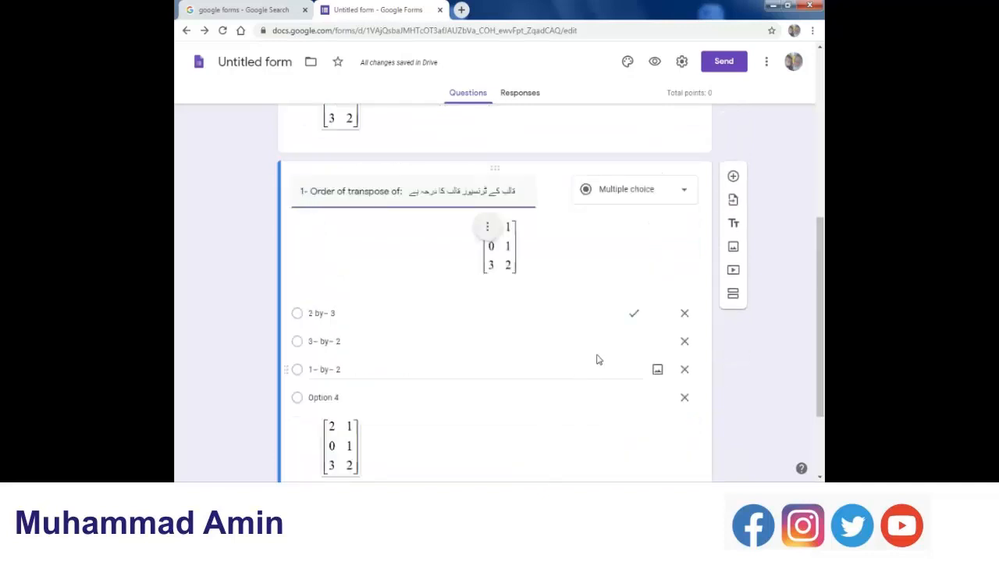
Preview the form as a respondent and examine the required marker, the questions' point values and the answer layout.
scroll(597, 359, up, 5)
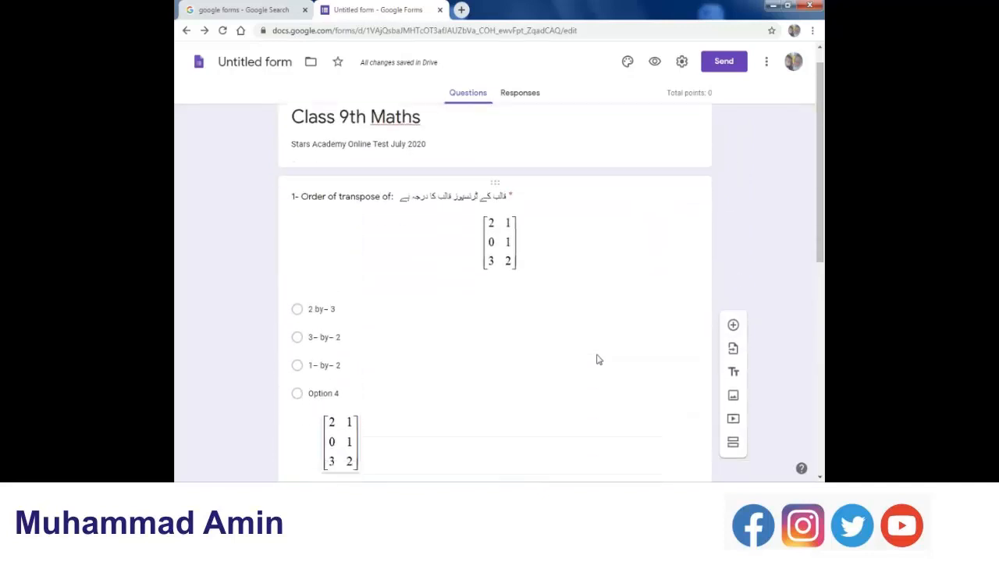
click(596, 359)
scroll(599, 360, up, 5)
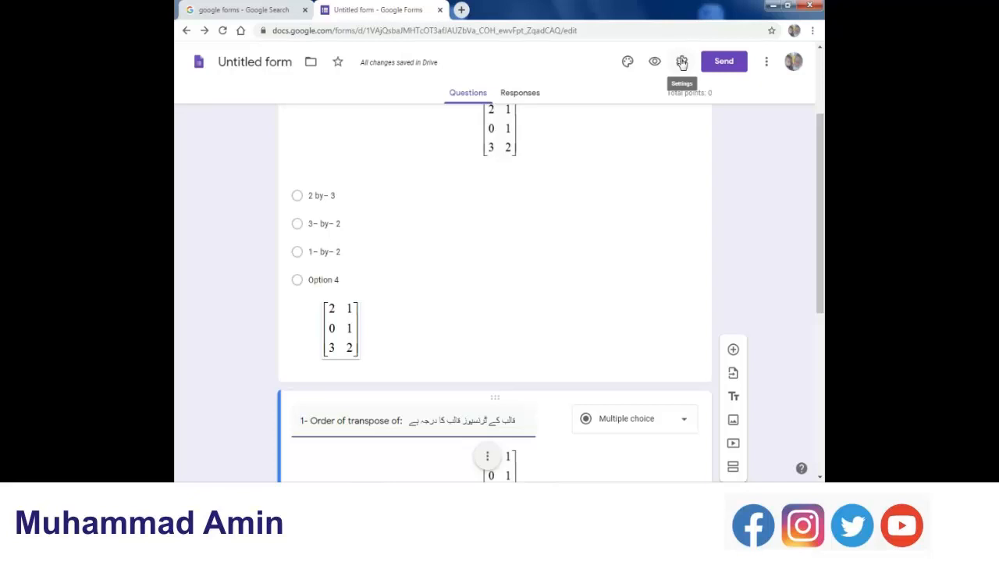
click(654, 62)
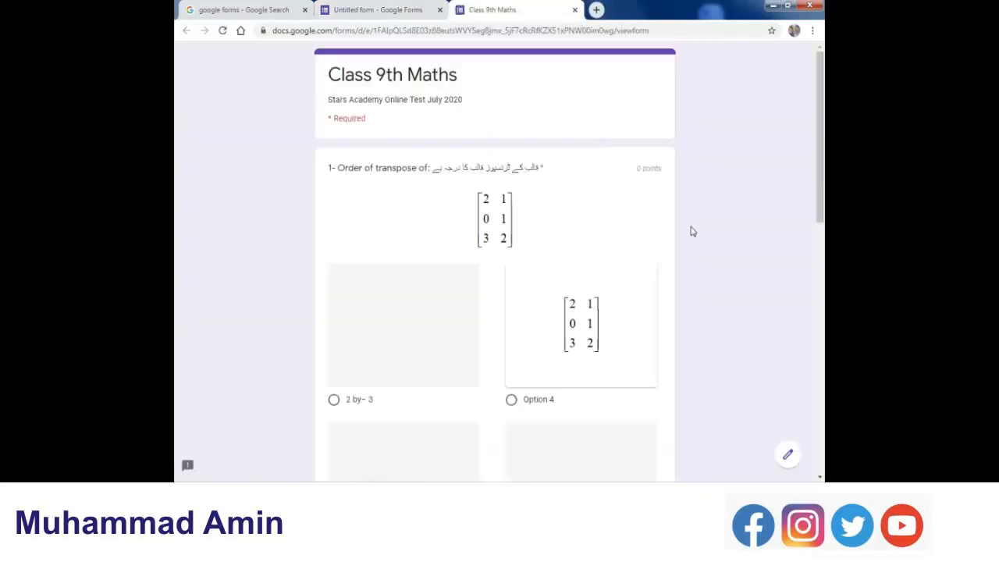
scroll(691, 230, down, 8)
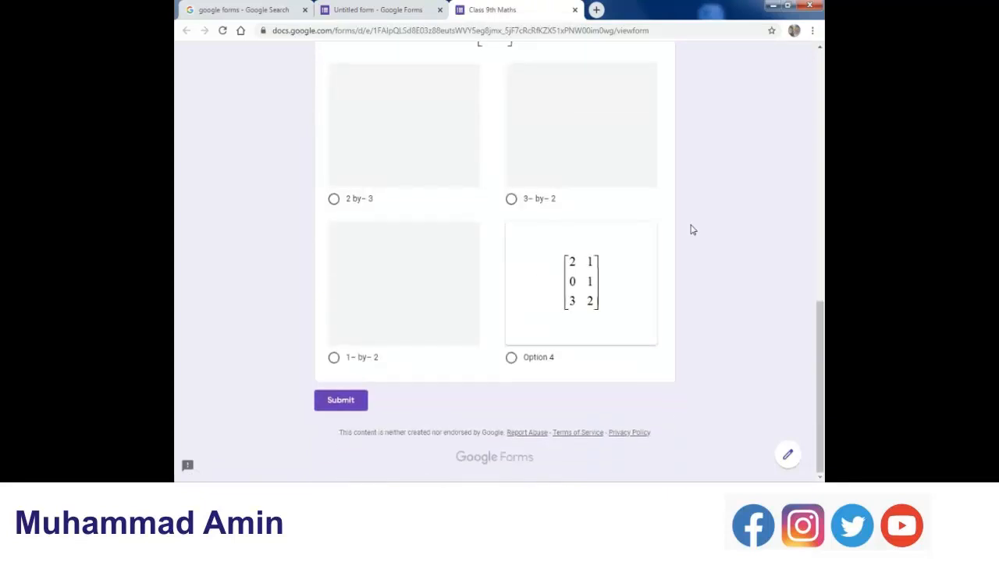
scroll(691, 229, up, 8)
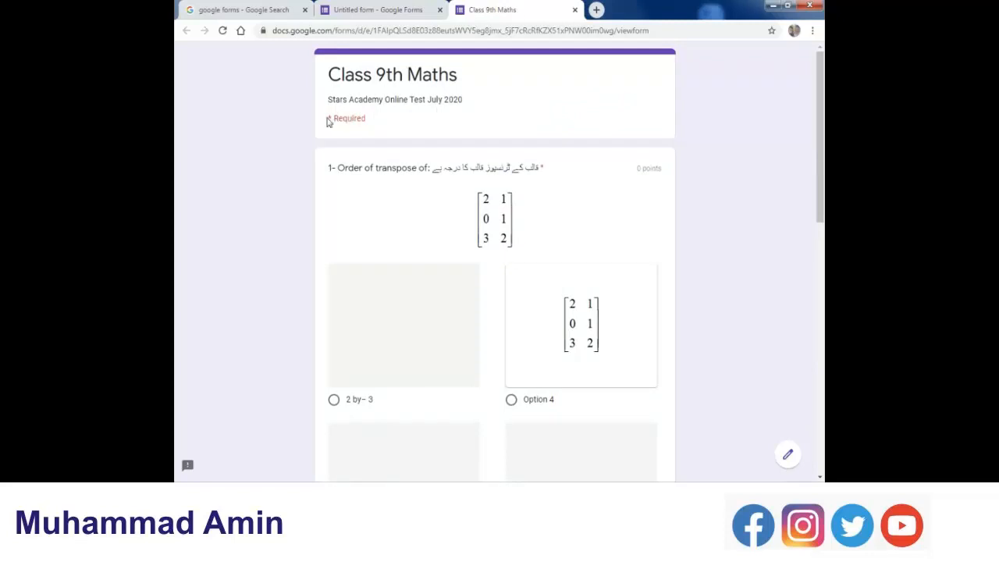
drag(328, 118, 536, 141)
scroll(536, 139, down, 3)
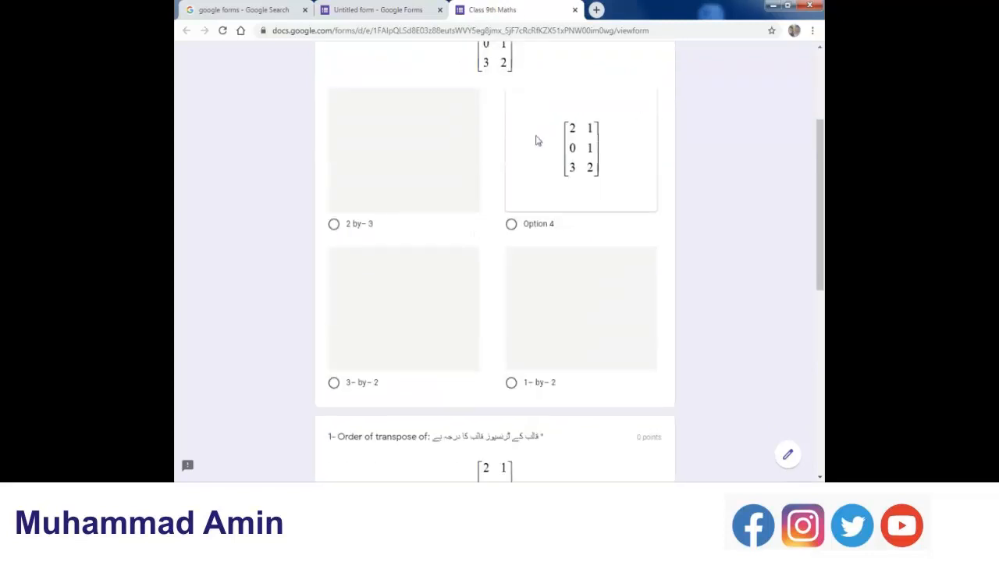
scroll(380, 212, up, 3)
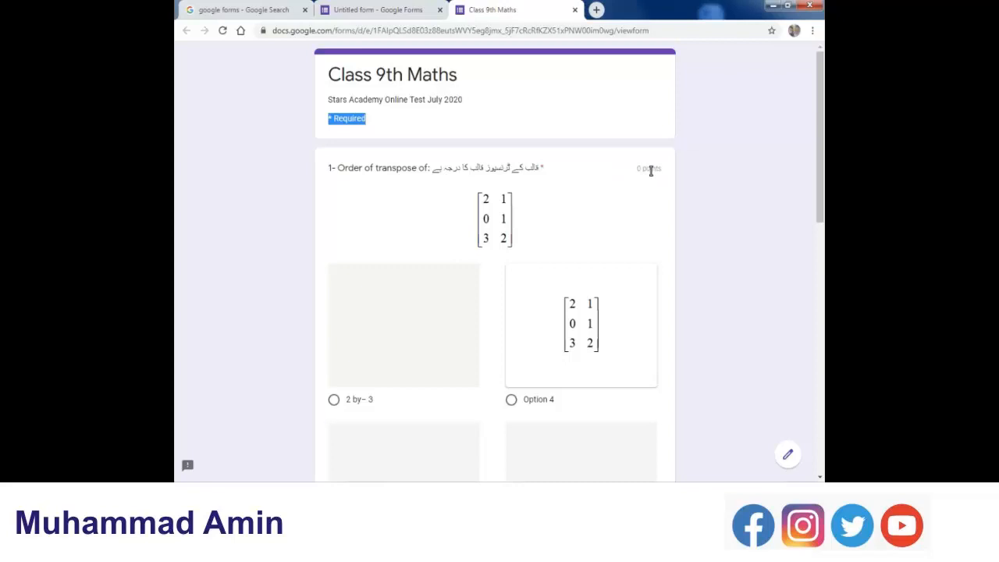
click(661, 192)
scroll(661, 192, down, 10)
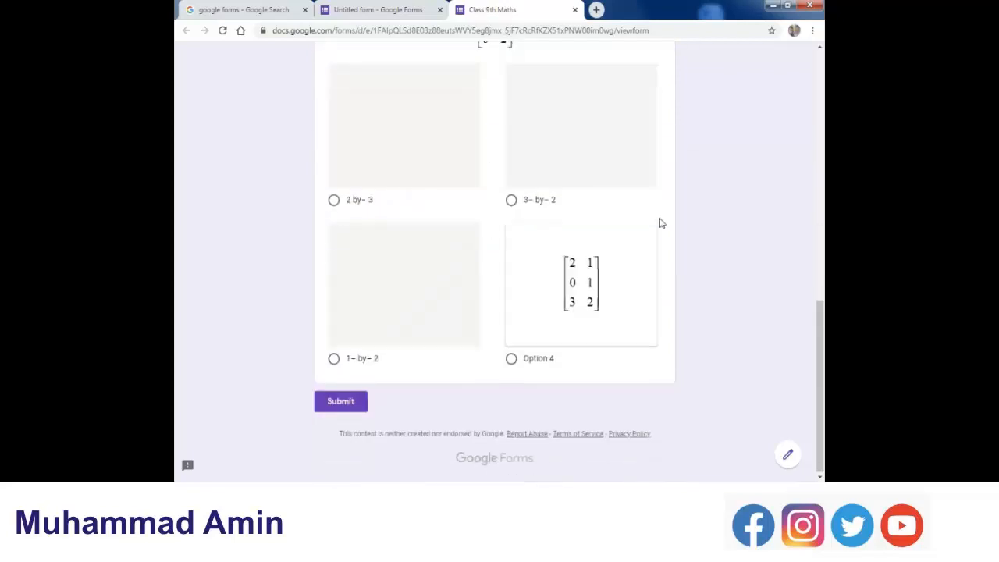
scroll(661, 223, up, 5)
scroll(659, 223, up, 4)
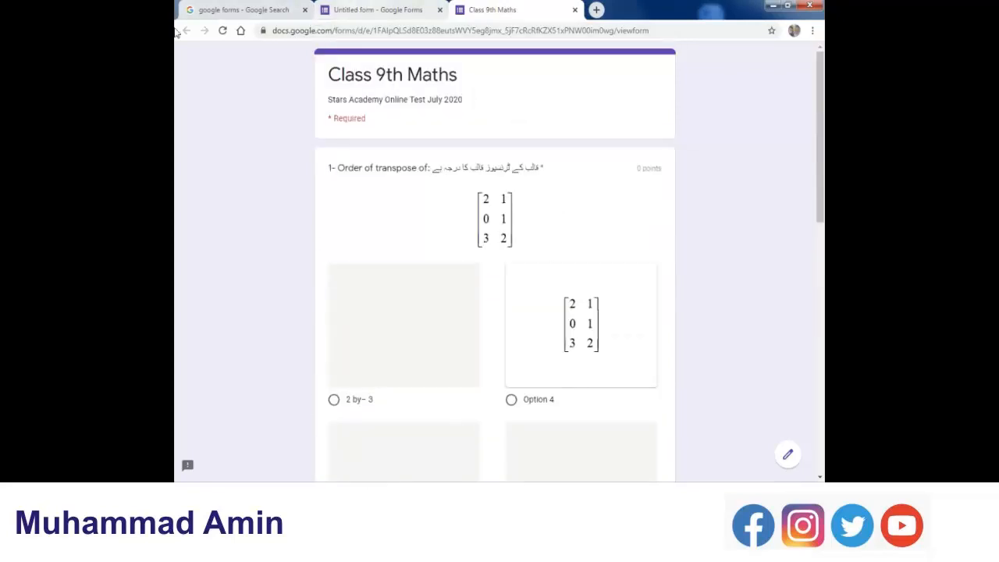
Return to the form editor and set the first question's value to 1 point in its answer key.
click(332, 9)
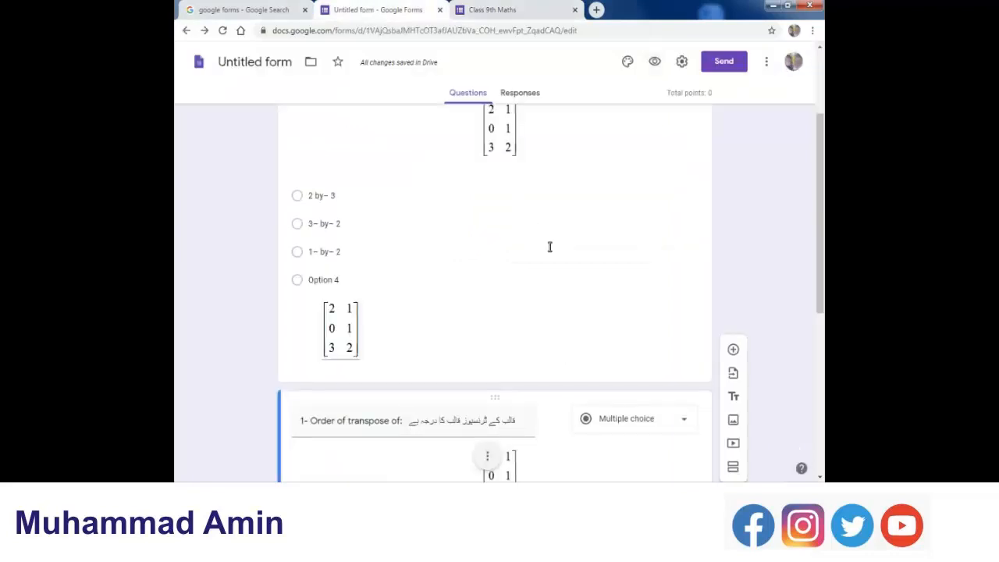
scroll(549, 247, up, 3)
scroll(366, 314, down, 1)
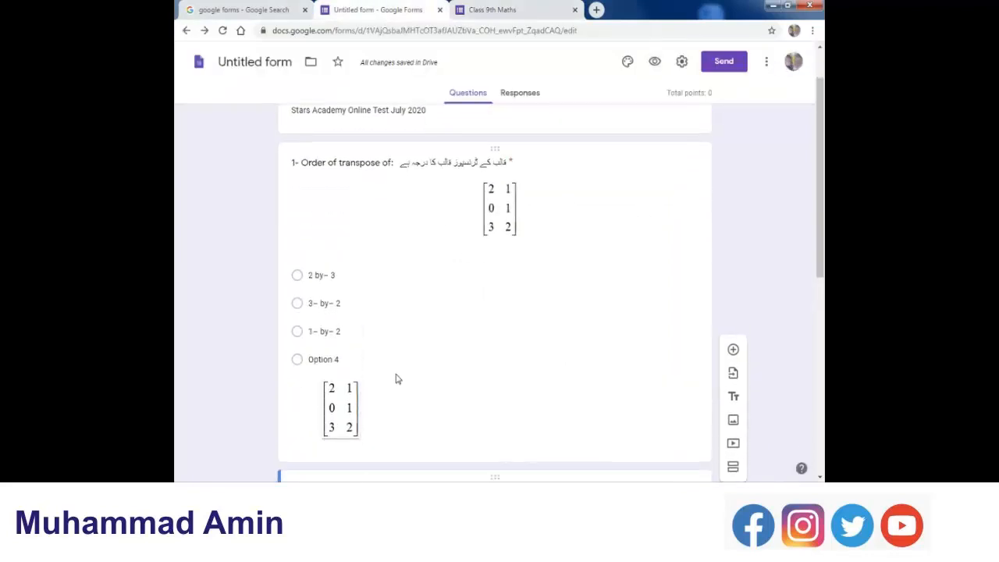
click(379, 360)
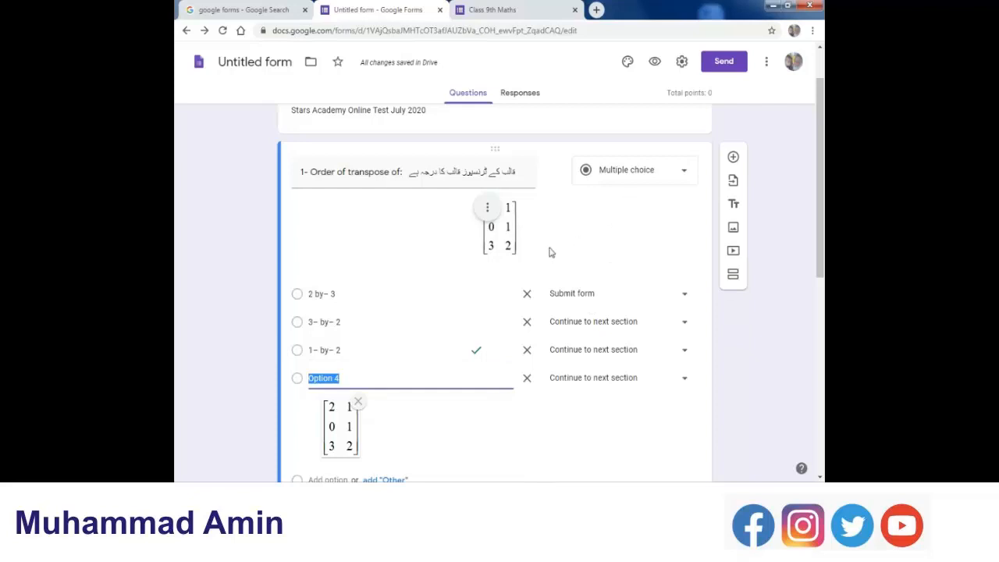
scroll(549, 253, down, 2)
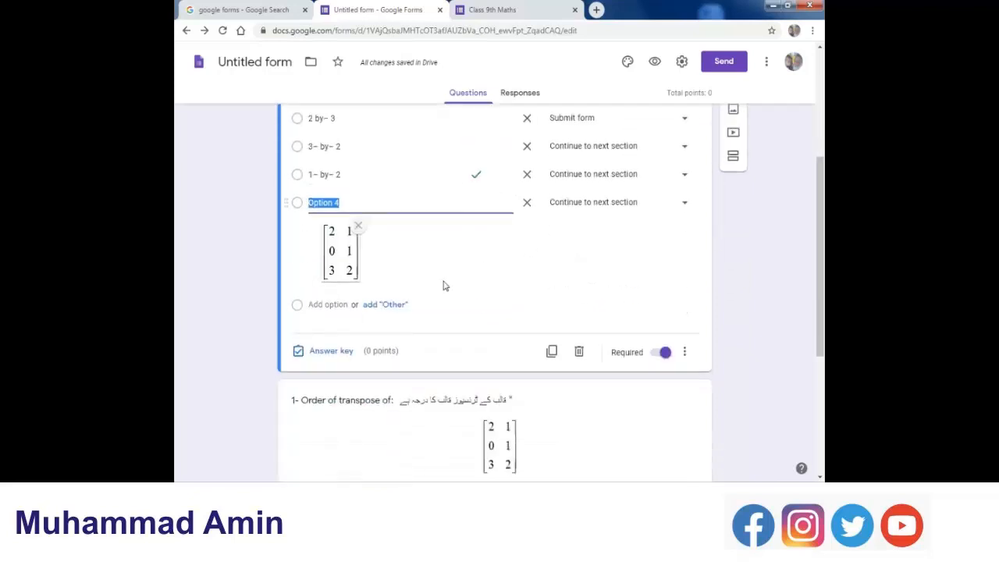
click(382, 359)
click(351, 355)
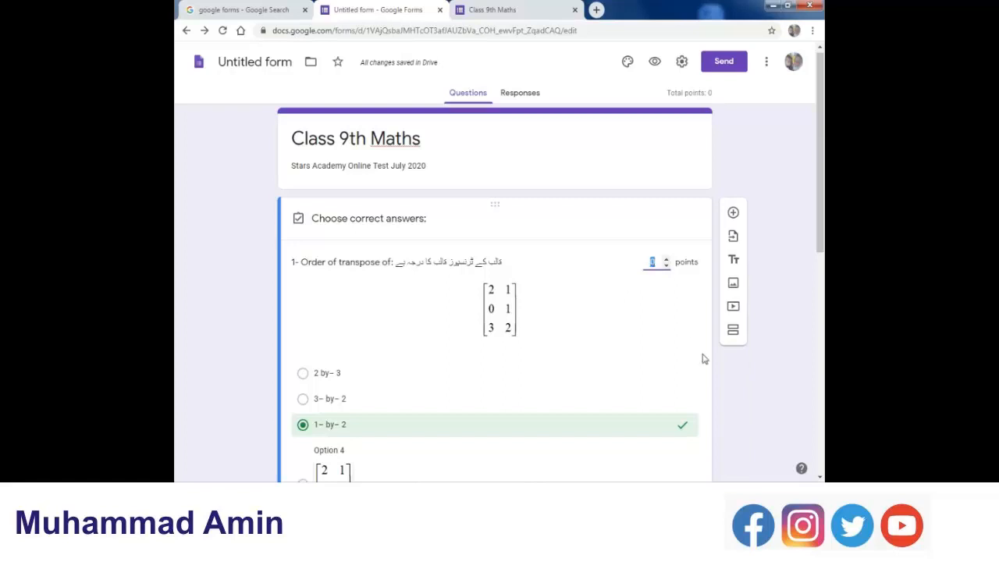
scroll(704, 359, down, 4)
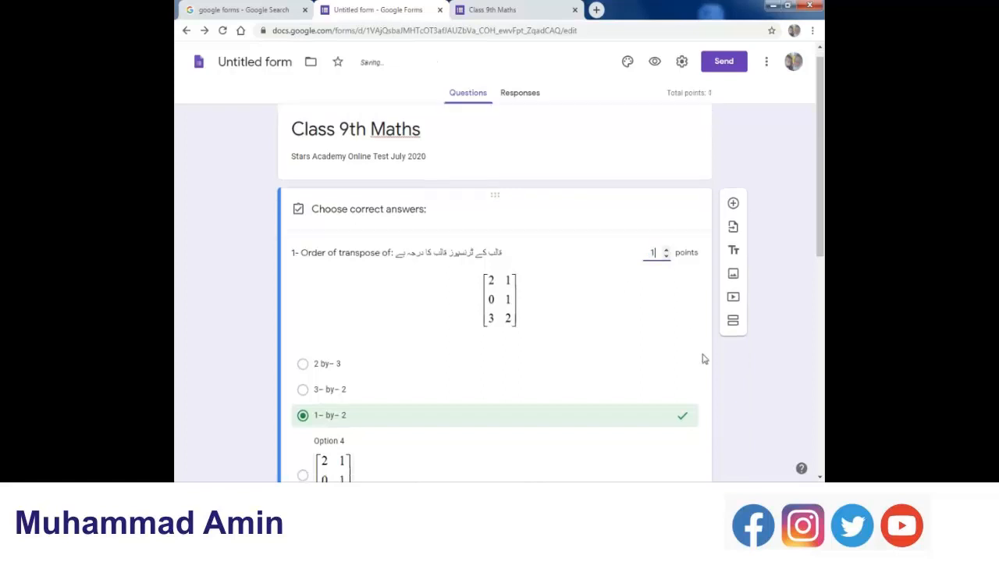
scroll(423, 445, down, 3)
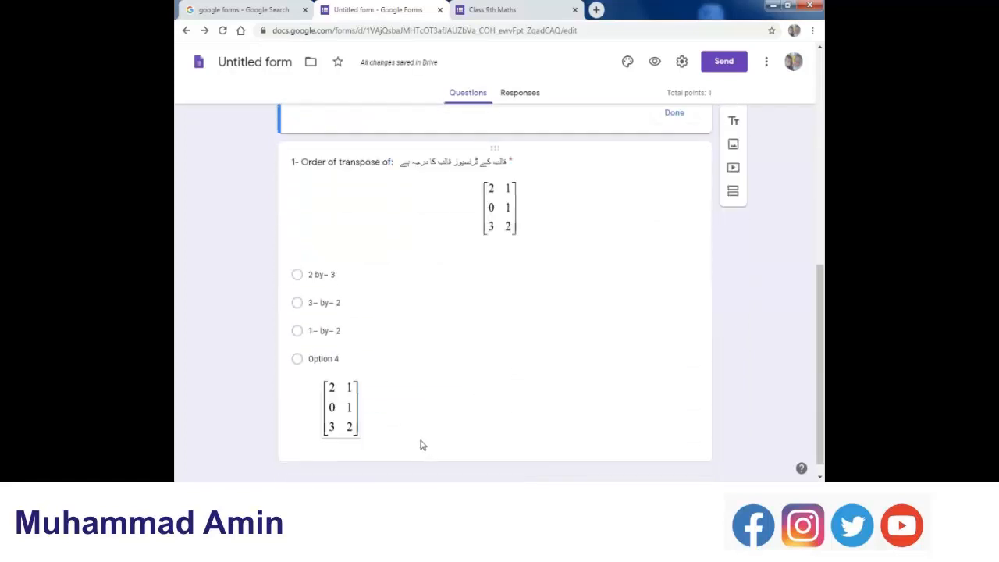
Set the second question's value to 1 point in its answer key and preview the updated form.
click(419, 442)
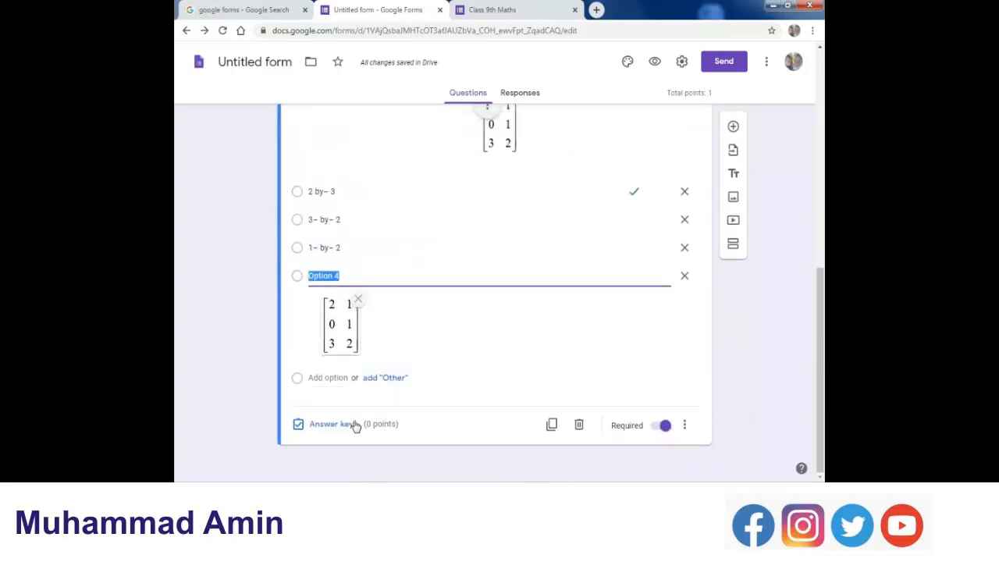
click(344, 424)
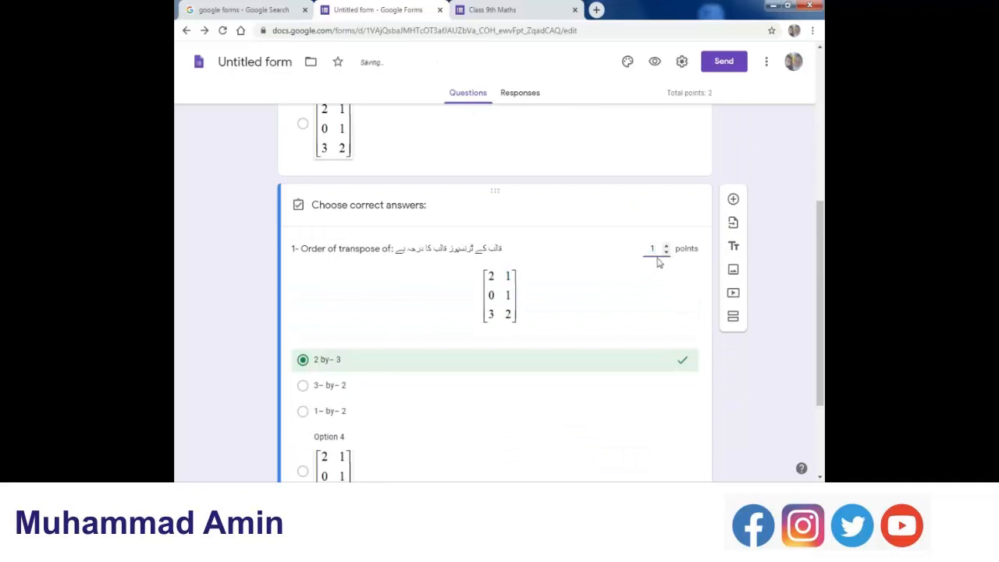
click(670, 184)
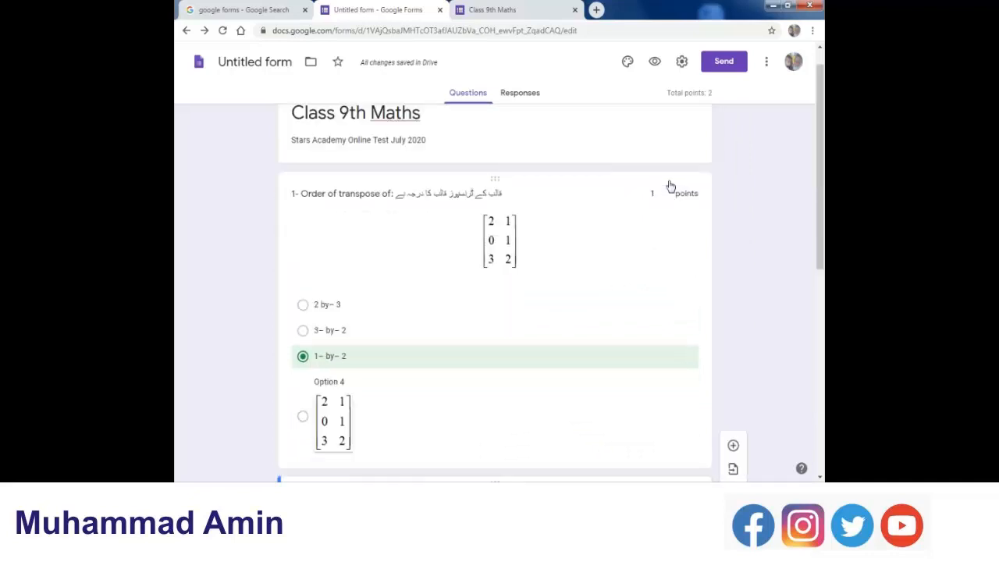
click(655, 64)
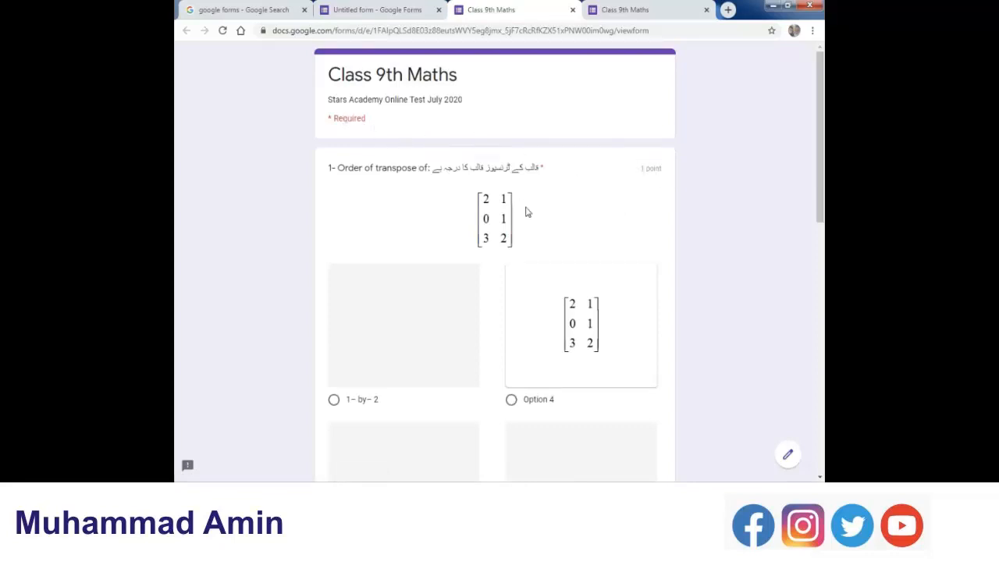
Answer only the second preview question with "2 by– 3" and try to submit the form with the first question unanswered.
scroll(593, 245, down, 10)
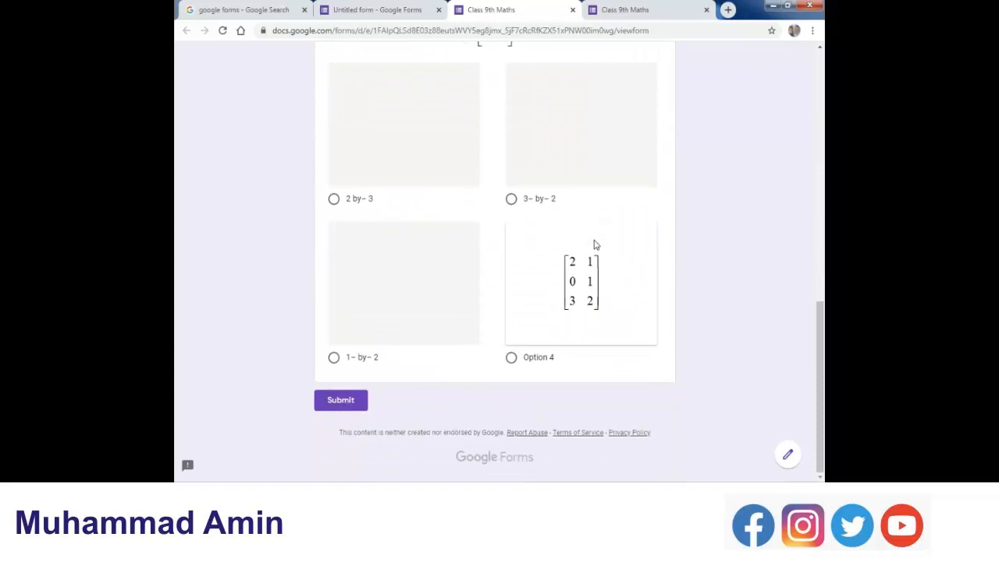
click(334, 200)
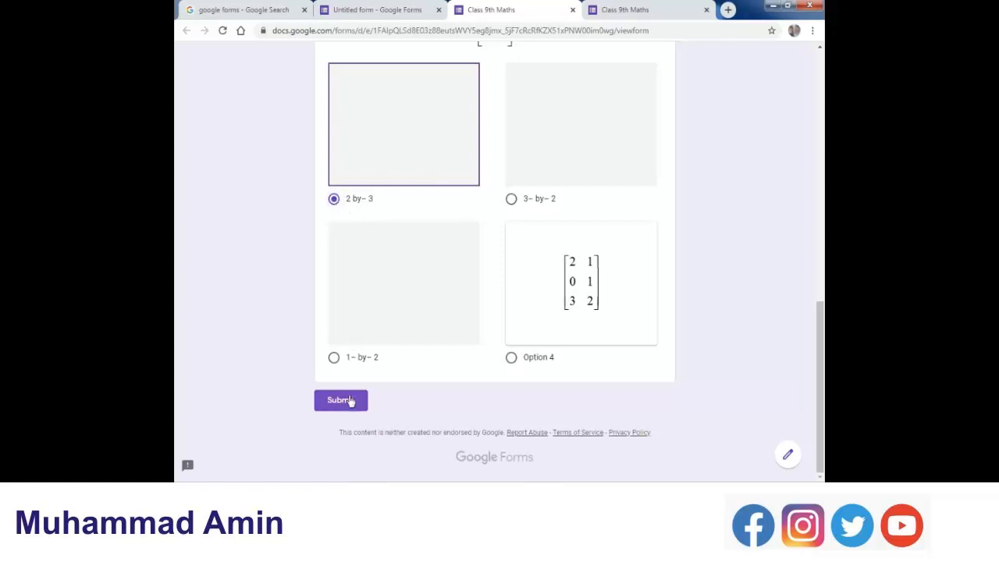
scroll(623, 284, up, 8)
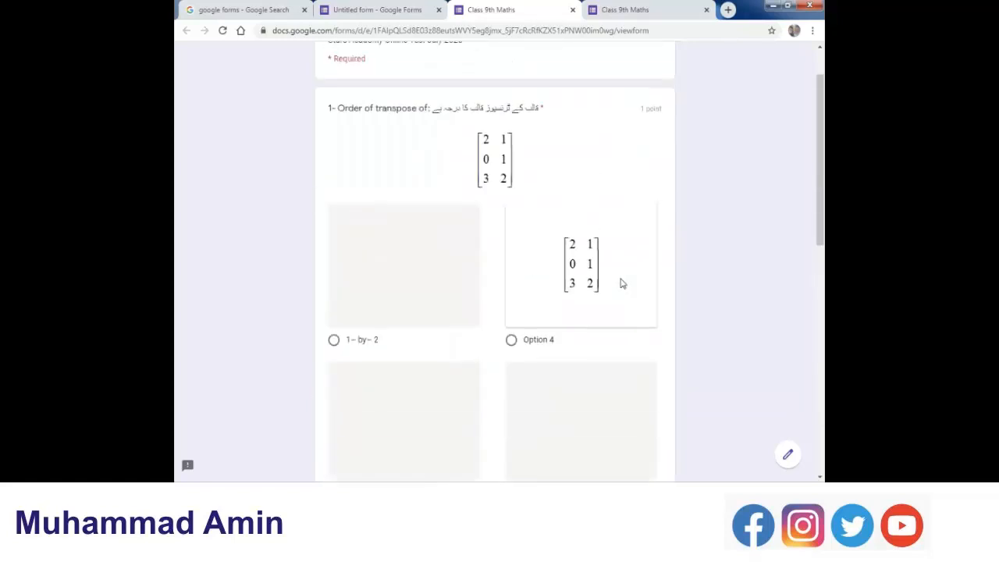
scroll(423, 322, down, 2)
scroll(550, 280, down, 2)
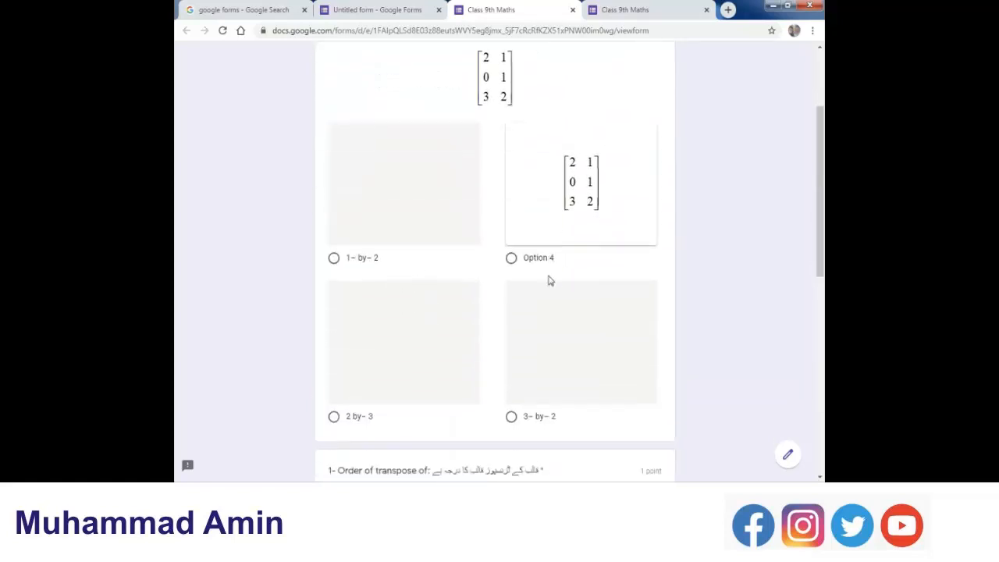
scroll(442, 258, down, 5)
click(347, 459)
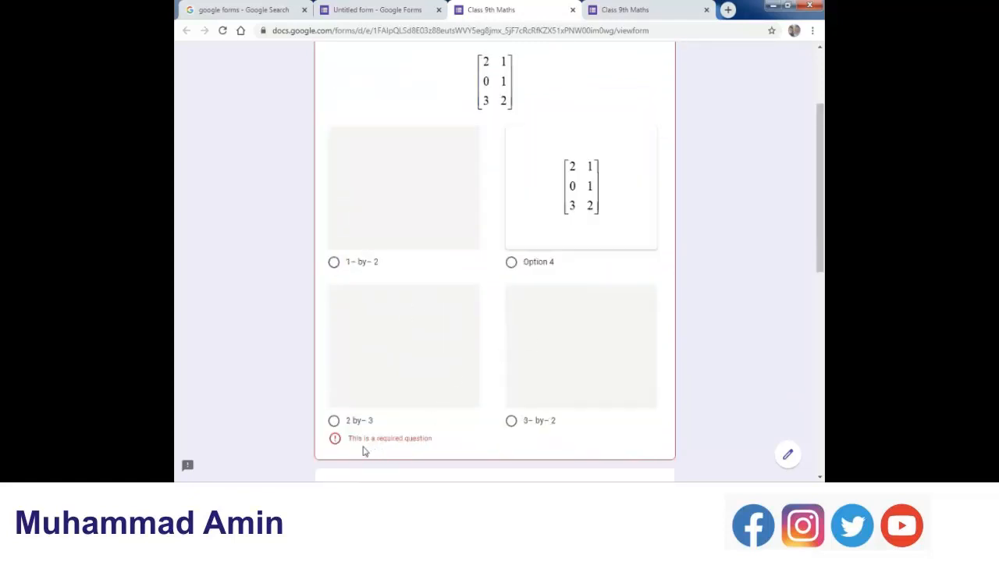
scroll(598, 184, up, 2)
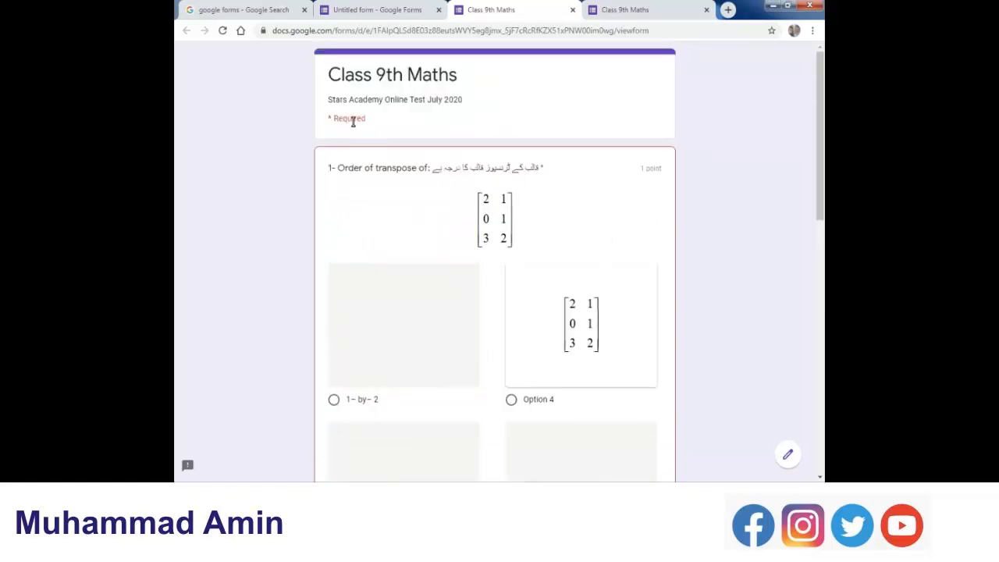
Close both form previews, discarding the trial answer, and return to the form editor.
click(573, 9)
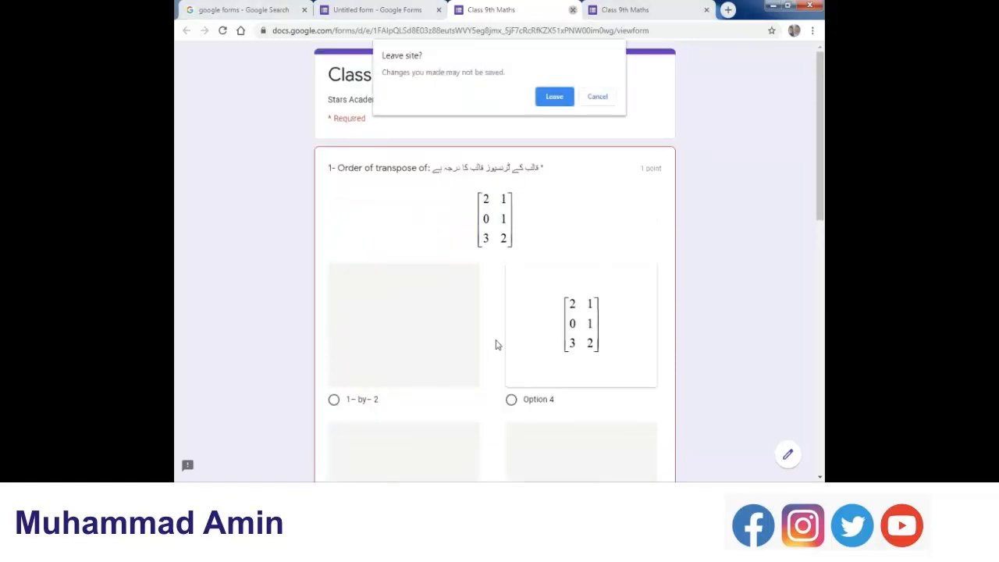
click(555, 96)
click(507, 11)
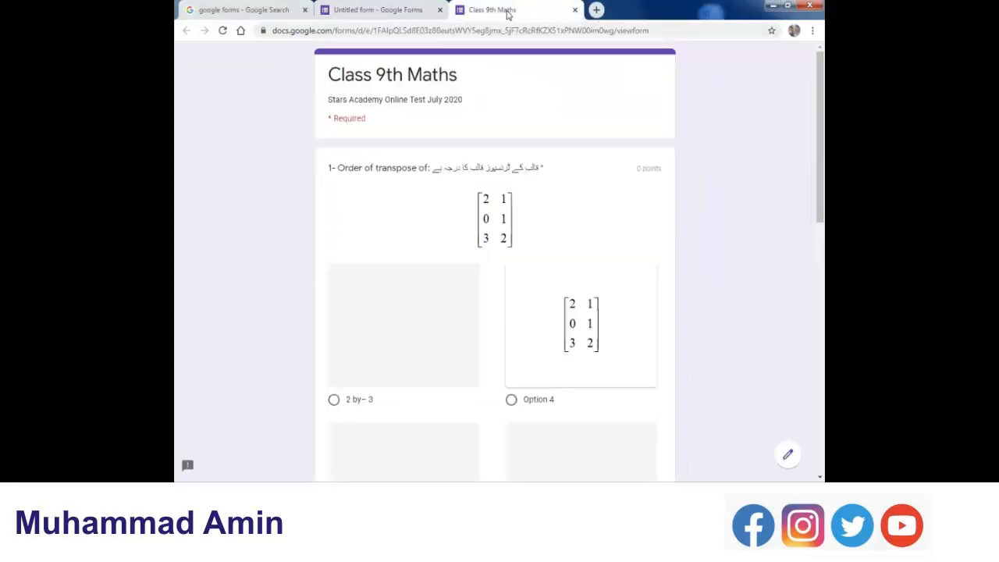
click(576, 10)
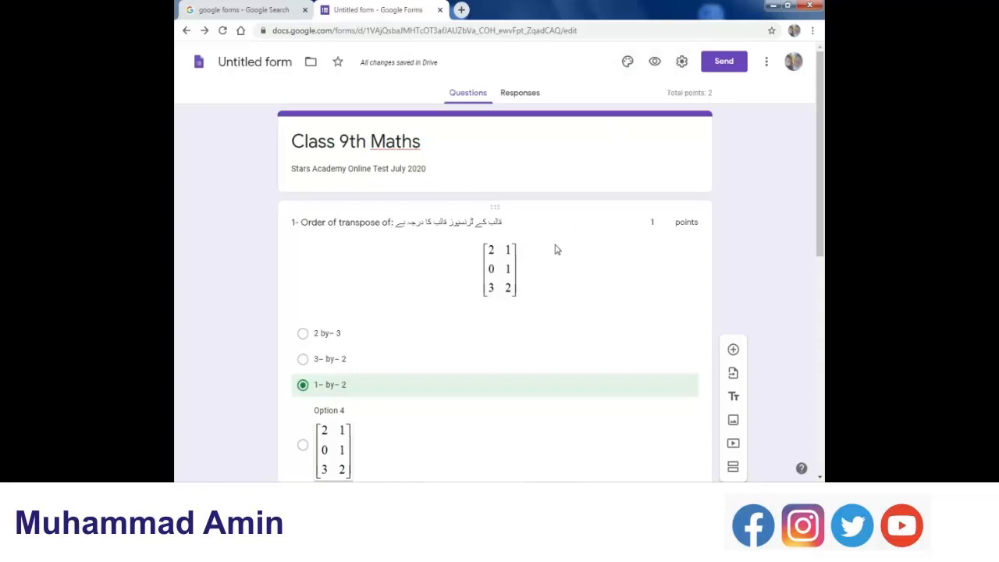
Insert the coloured pencils image from the Work and School themes as the form's header.
click(676, 177)
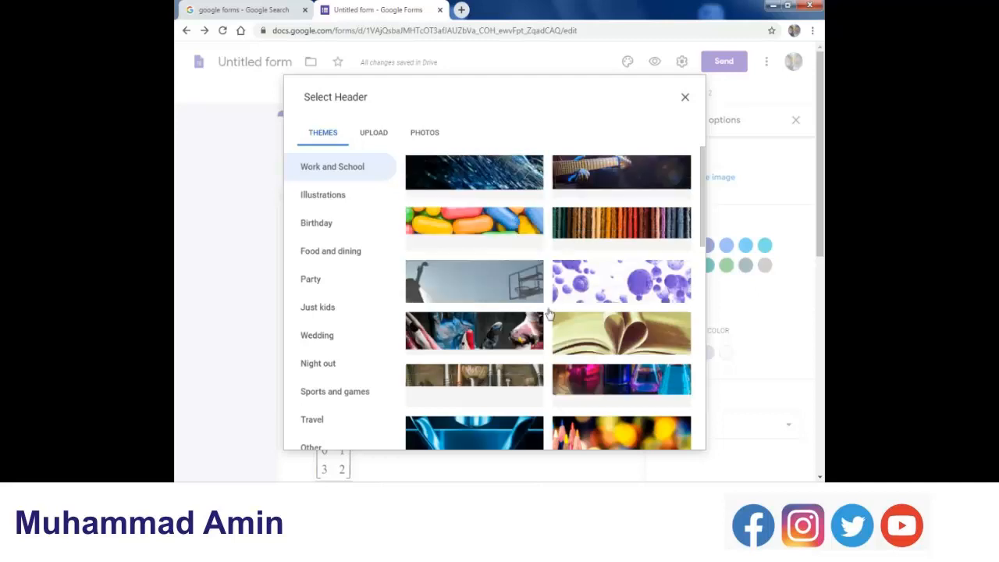
scroll(578, 304, down, 3)
scroll(613, 297, up, 1)
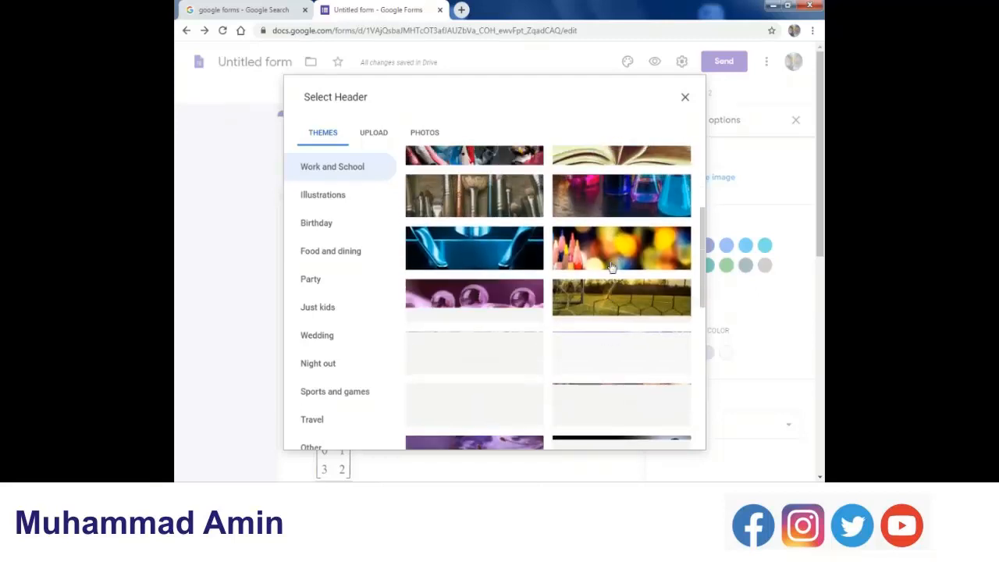
click(621, 268)
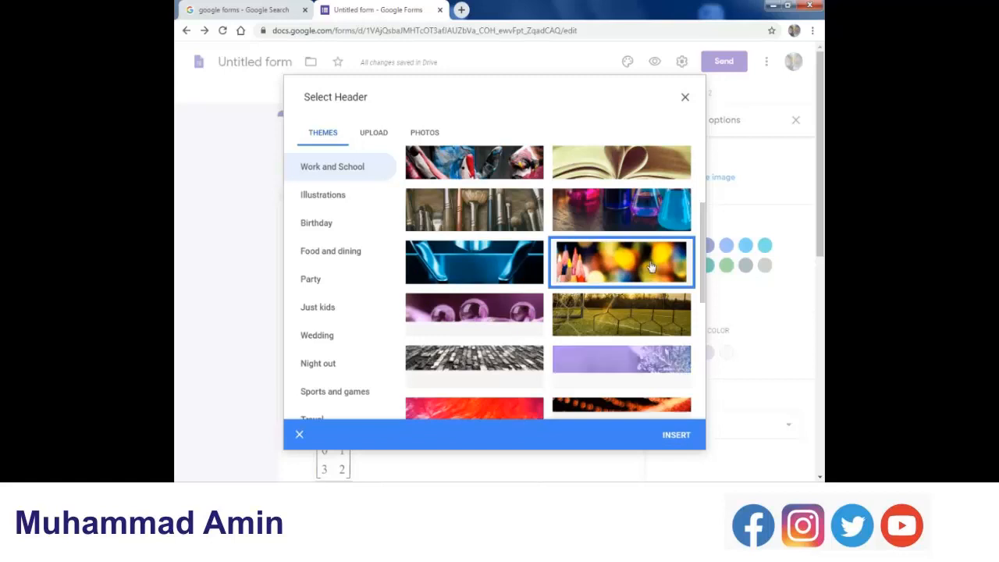
click(676, 435)
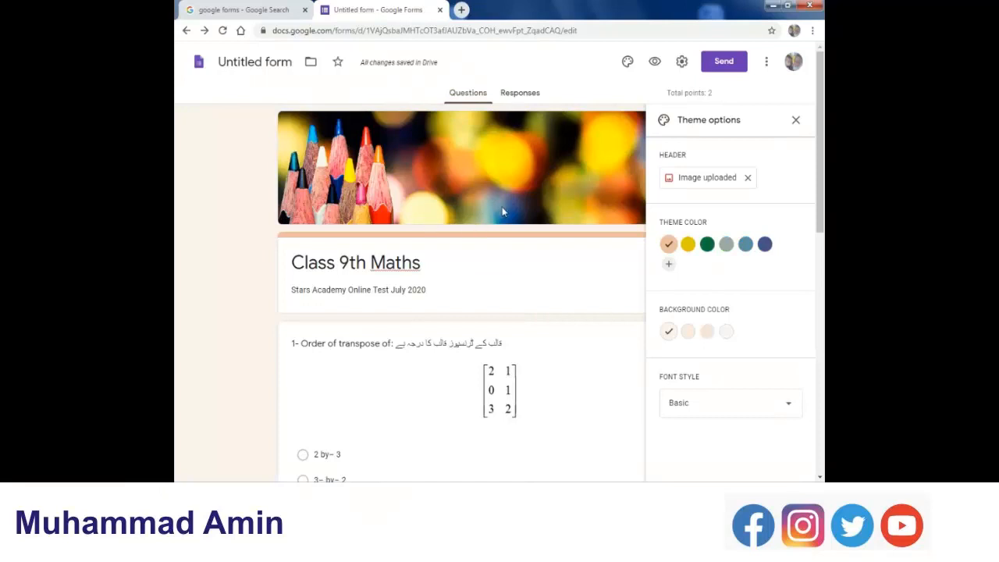
Review the themed questions and the form's responses page, and close the theme options.
scroll(504, 210, down, 5)
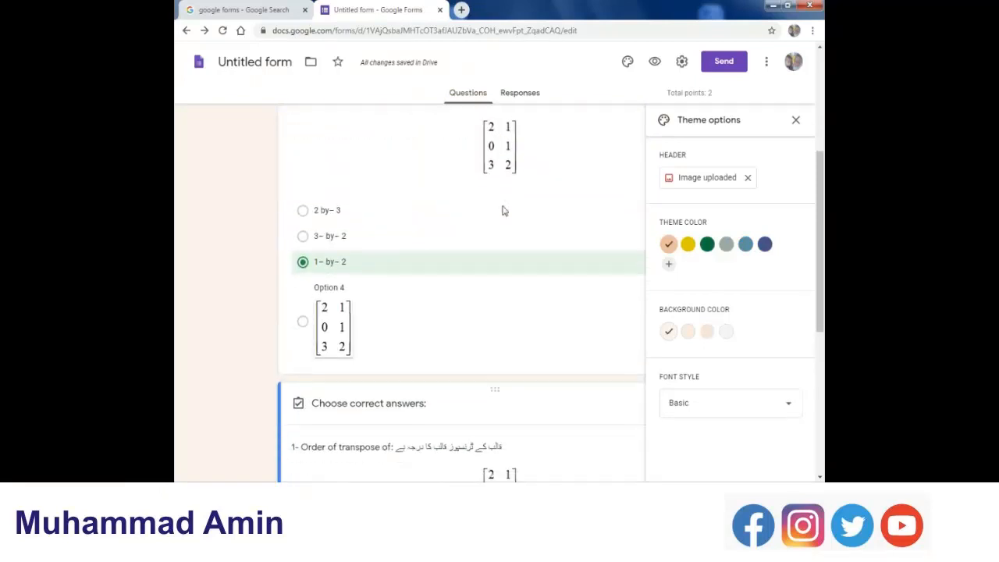
scroll(504, 210, down, 2)
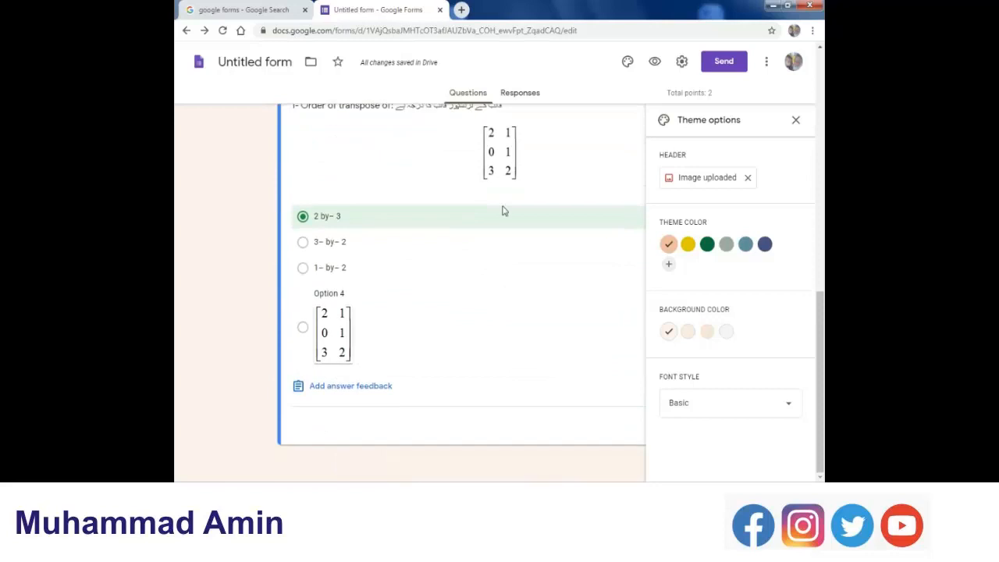
scroll(503, 211, up, 5)
scroll(503, 211, up, 3)
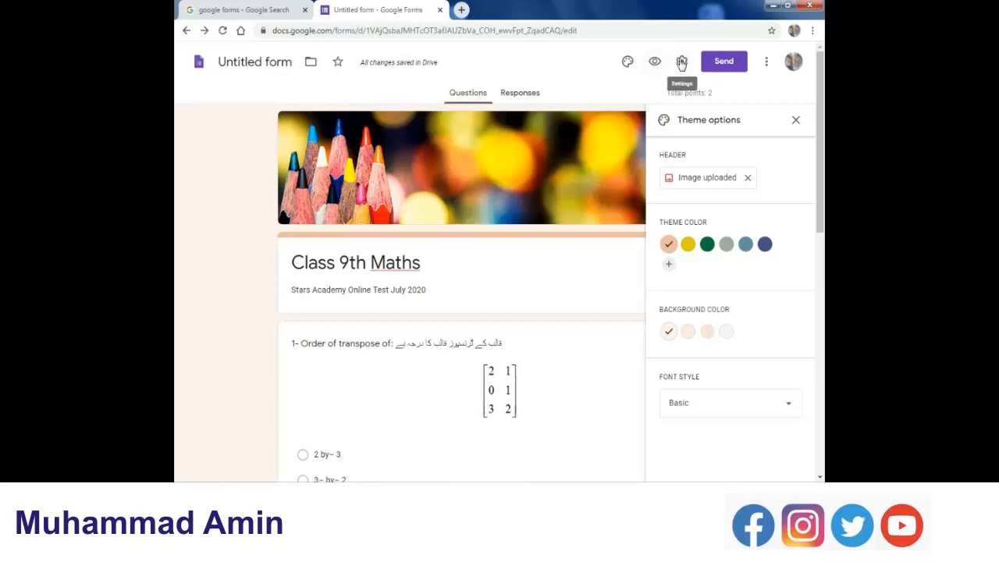
click(520, 92)
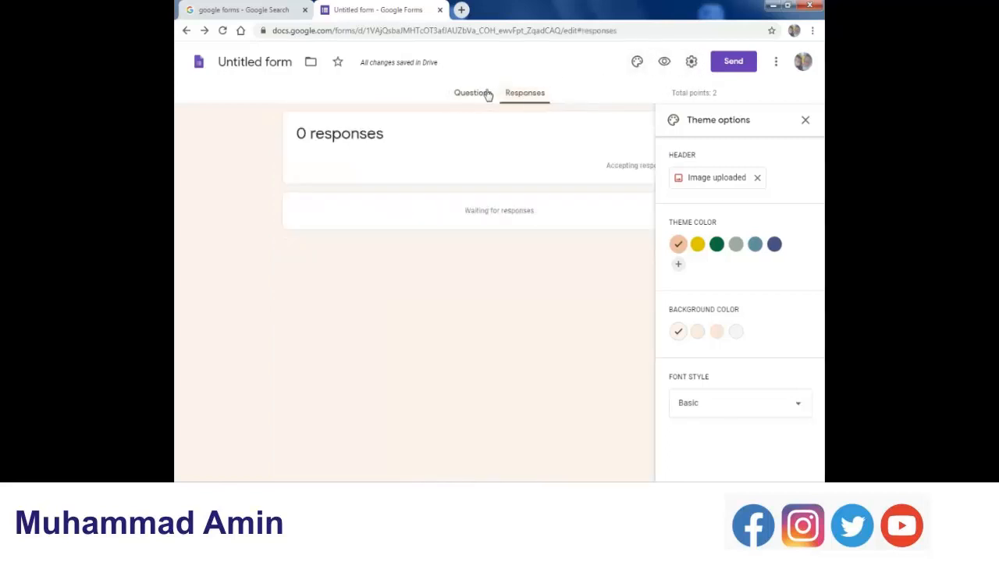
click(478, 93)
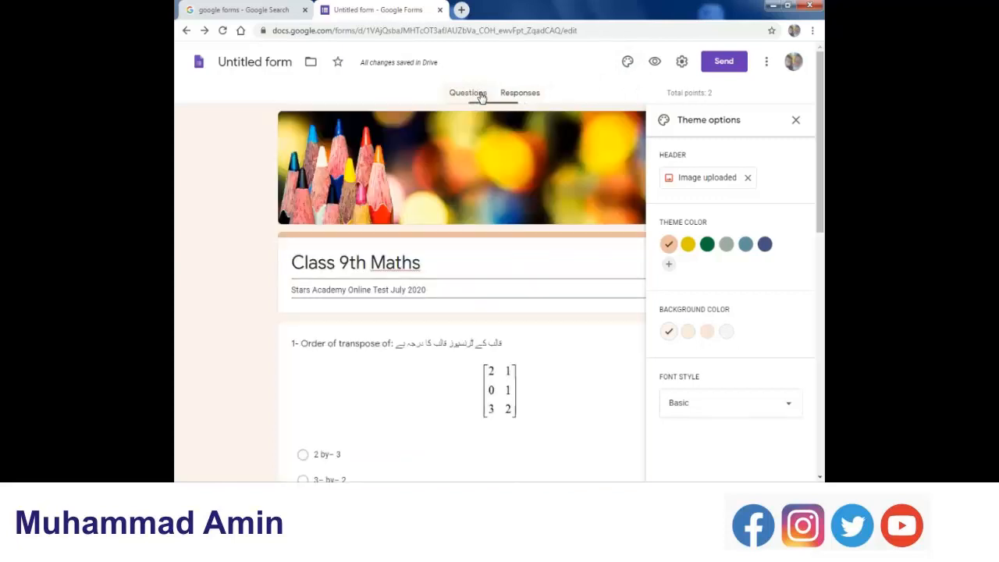
click(805, 120)
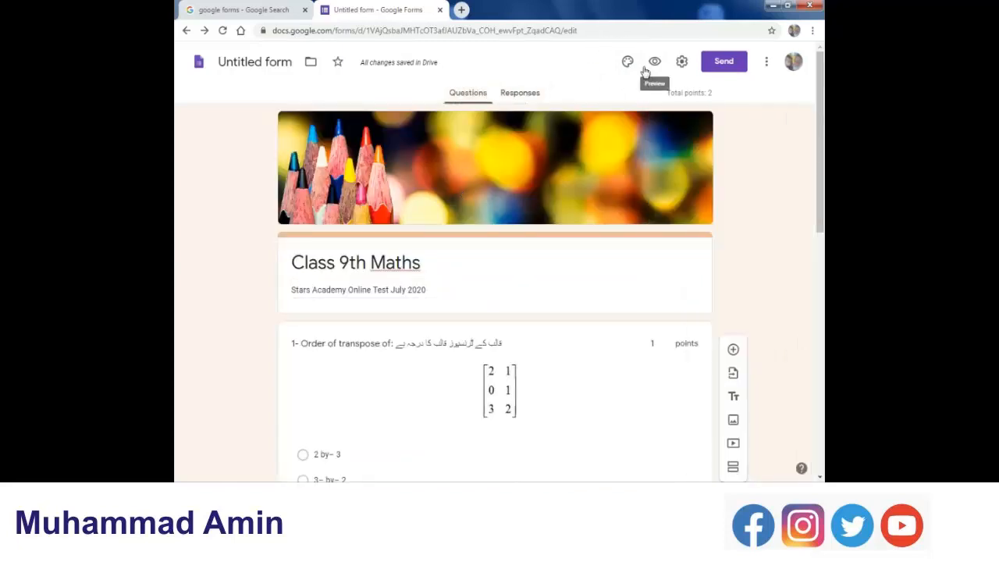
Open the form's sending options and examine the e-mail recipient, subject, message and collaborator settings.
click(718, 62)
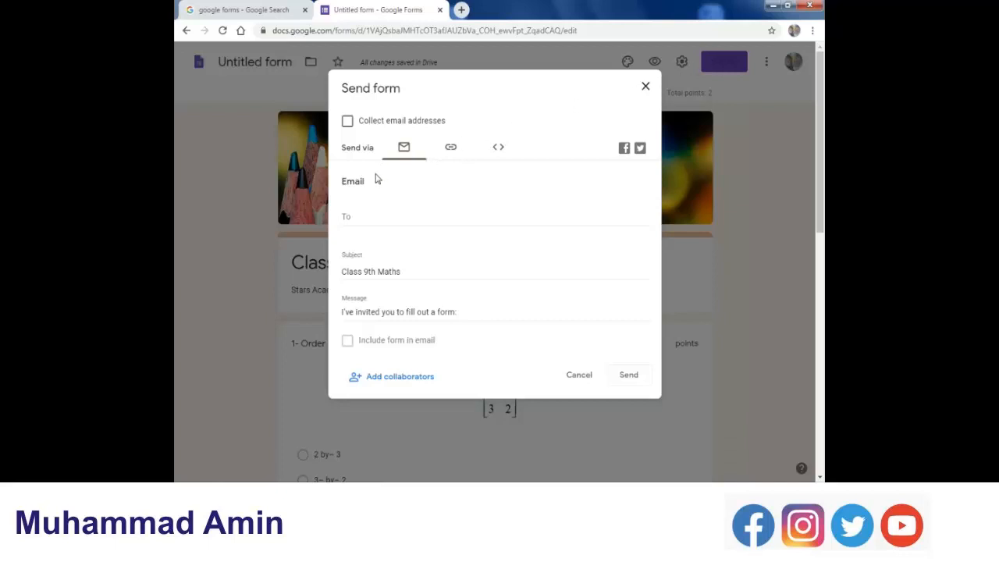
click(353, 216)
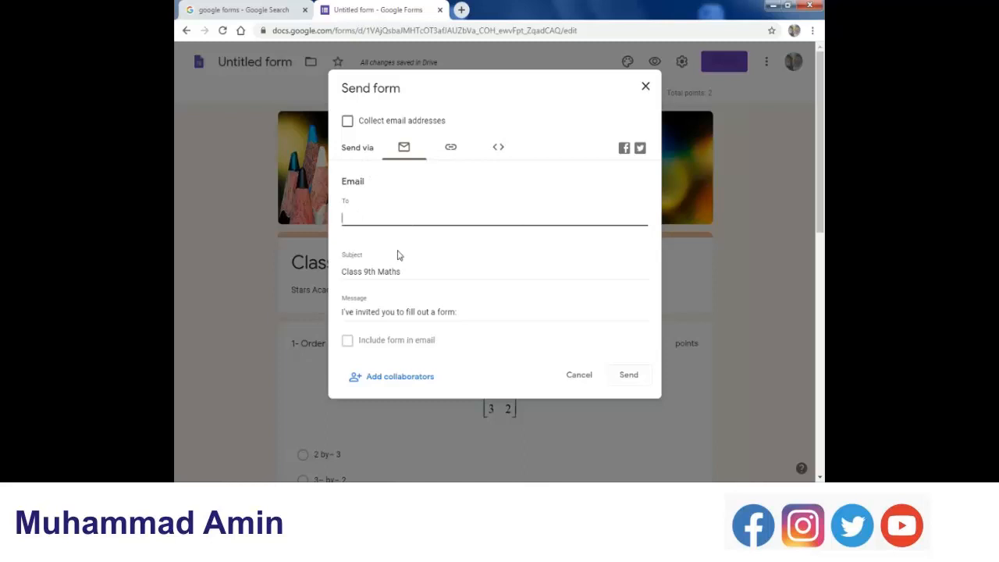
scroll(470, 311, down, 3)
scroll(437, 308, up, 3)
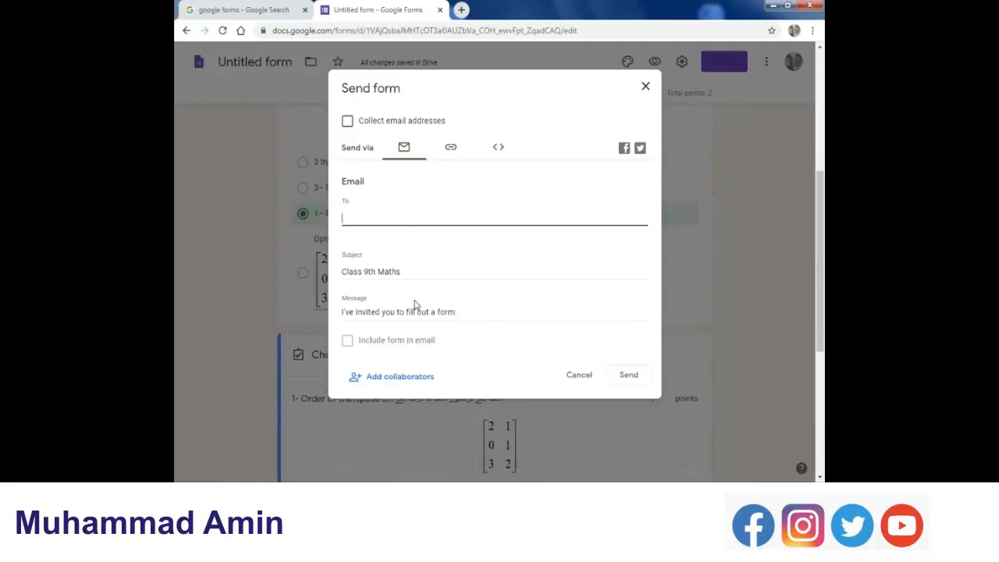
click(353, 350)
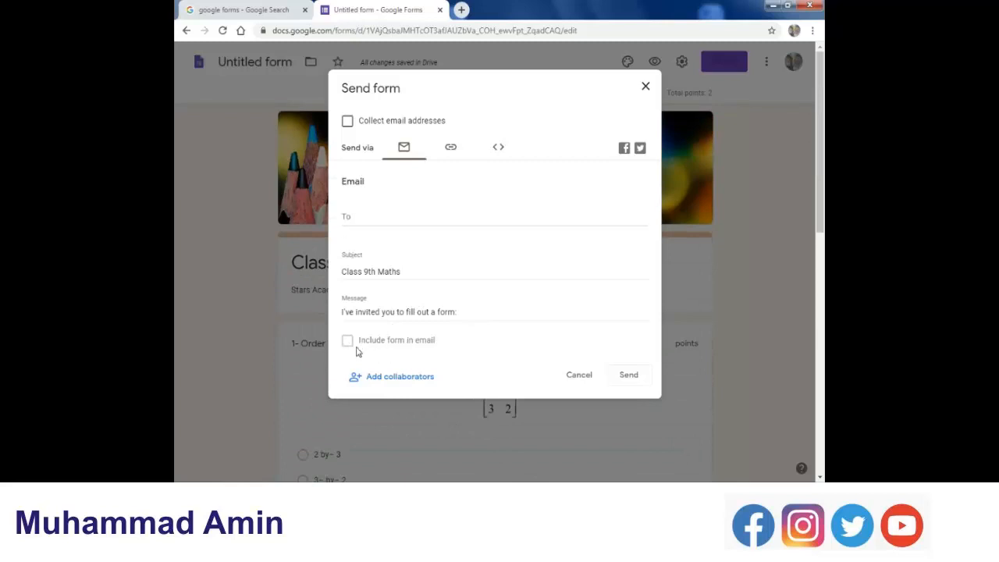
click(367, 218)
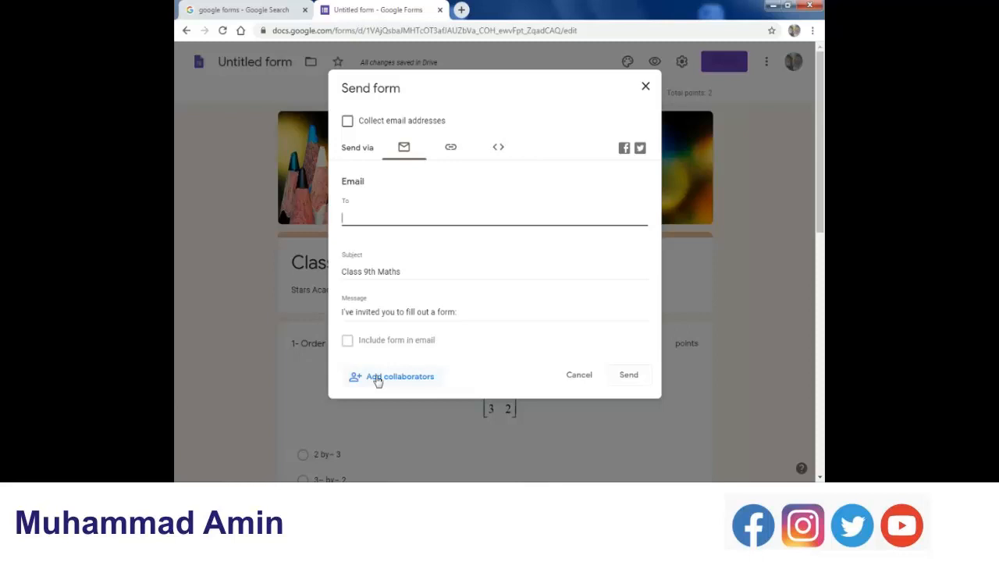
Choose sharing by link, shorten the form's URL and copy it.
click(452, 149)
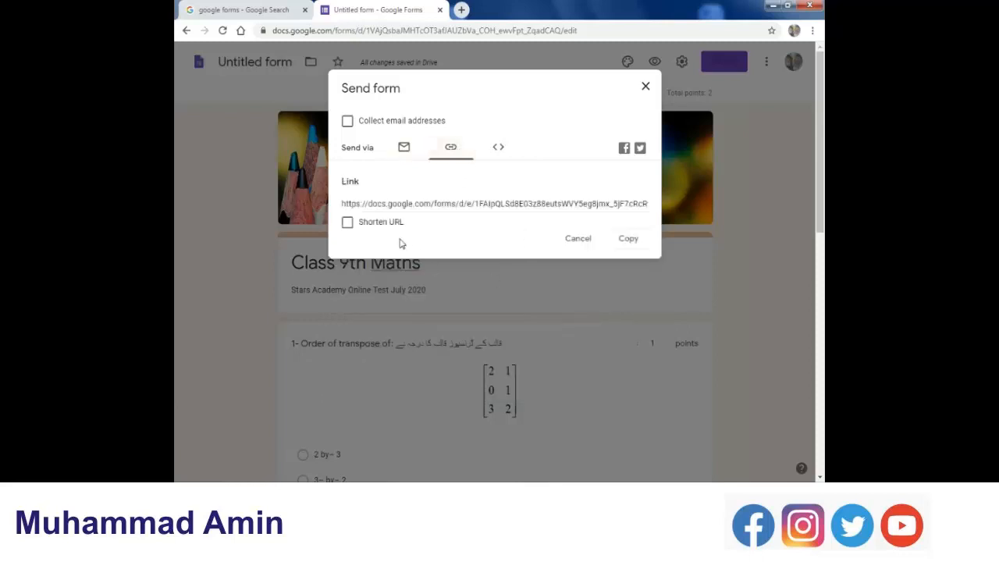
click(348, 223)
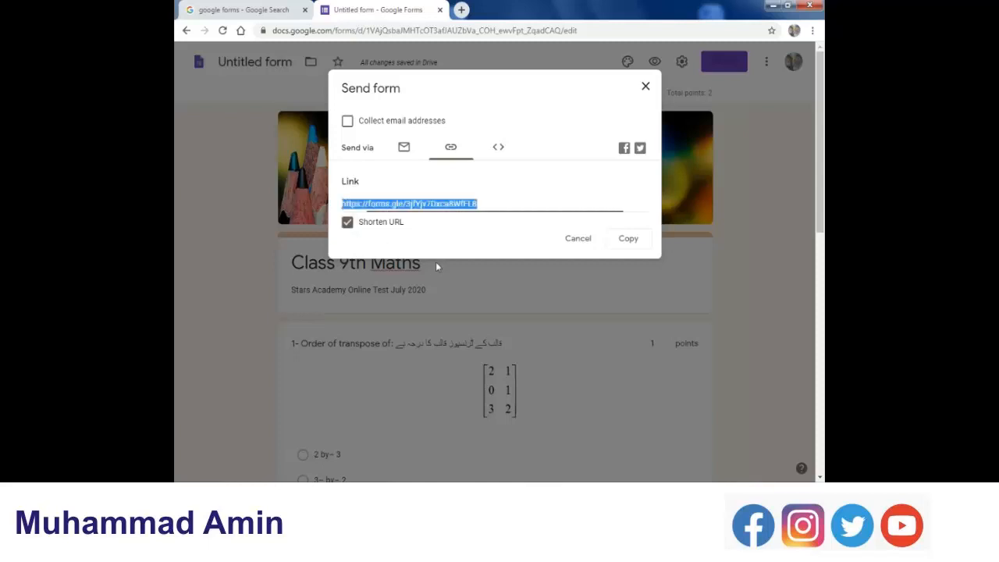
click(628, 238)
Open the copied short form link in a new browser tab.
click(464, 11)
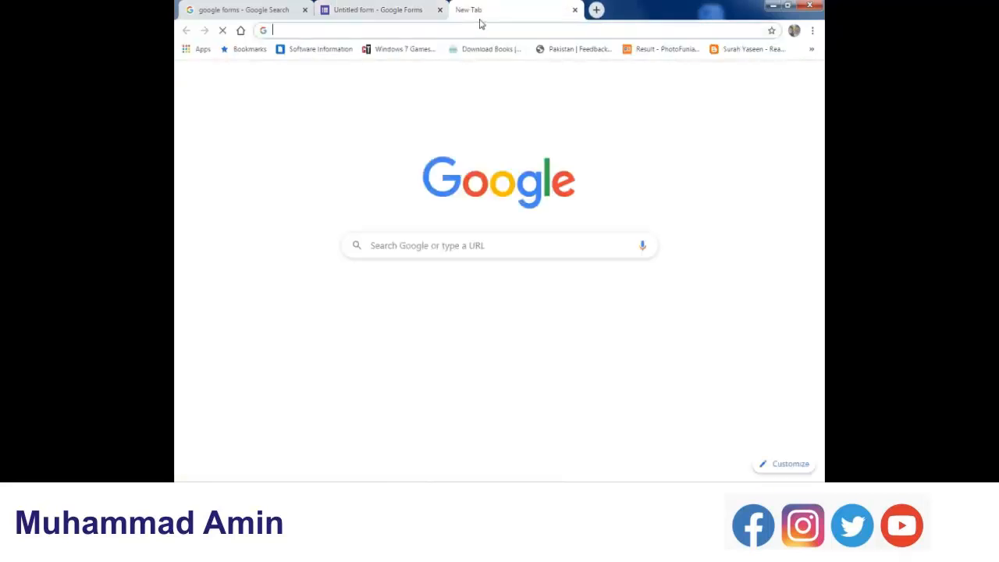
click(478, 30)
key(ctrl+v)
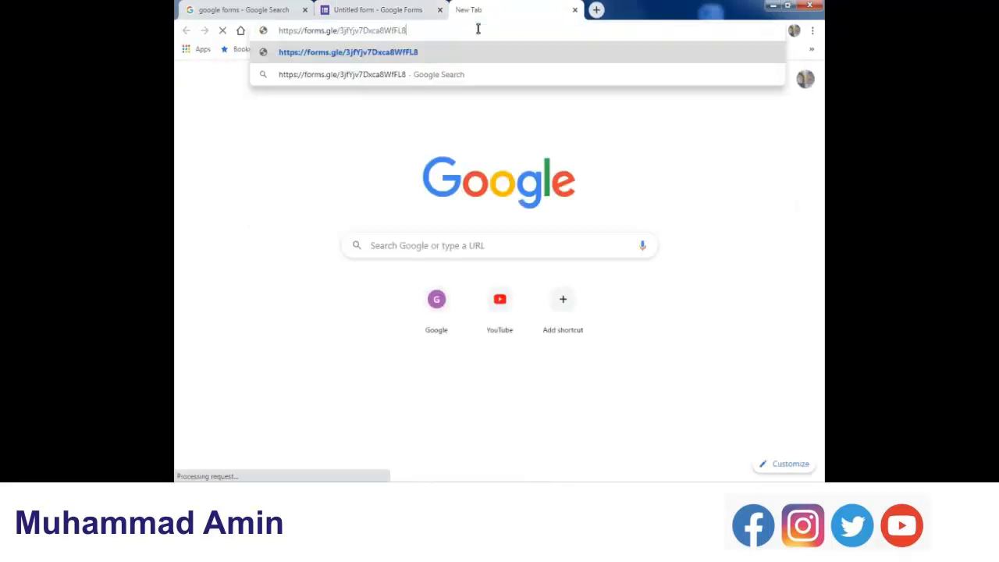
key(Return)
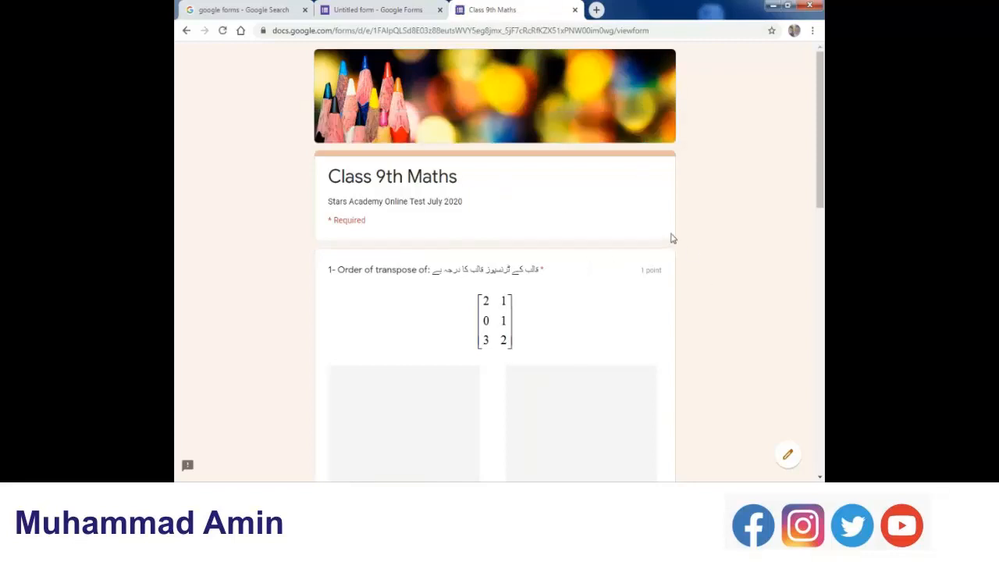
Examine the shared form as a respondent, including its header, both questions, answer order and submit option.
scroll(673, 238, down, 15)
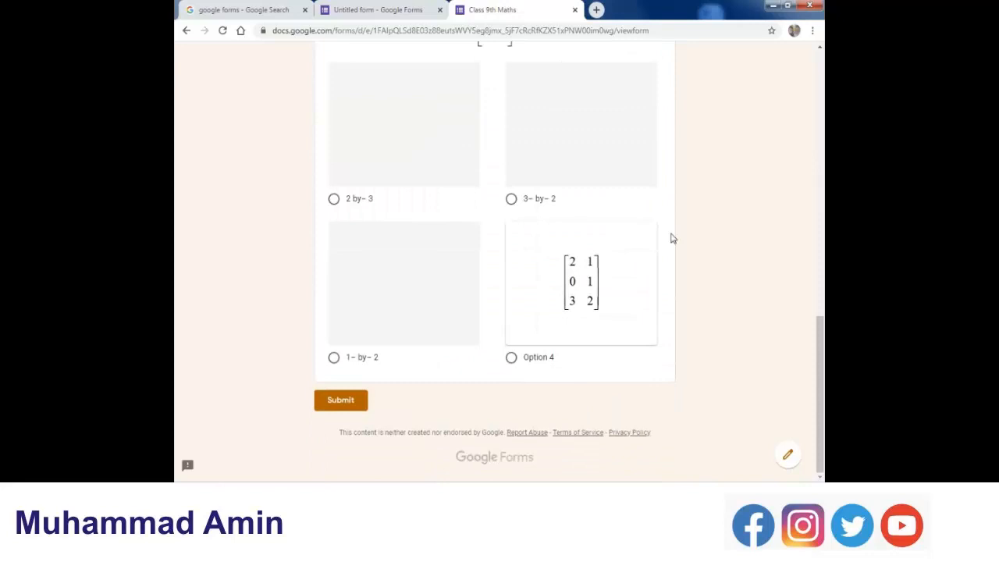
scroll(654, 225, up, 12)
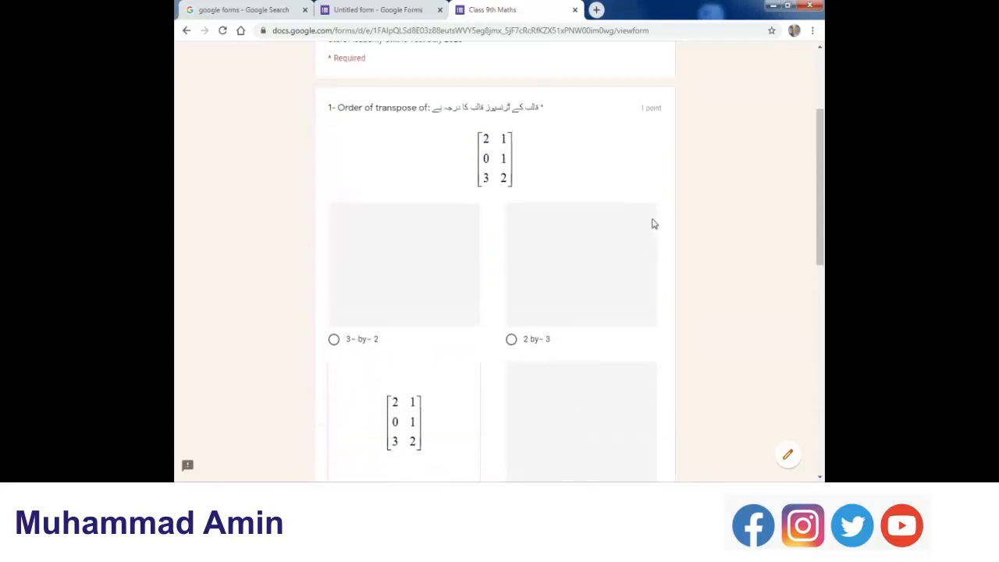
scroll(654, 224, up, 2)
scroll(366, 232, down, 1)
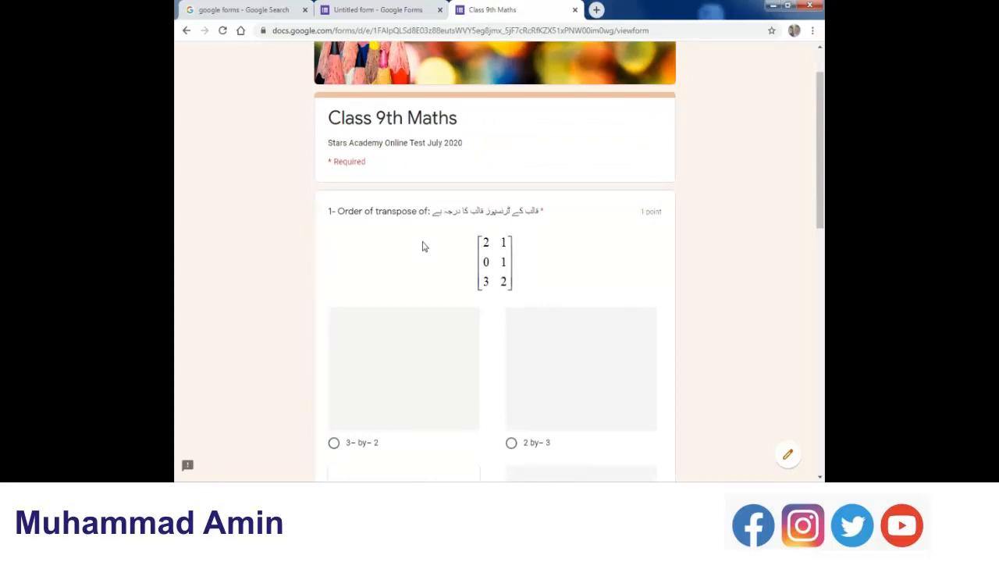
scroll(422, 246, down, 6)
scroll(423, 247, up, 5)
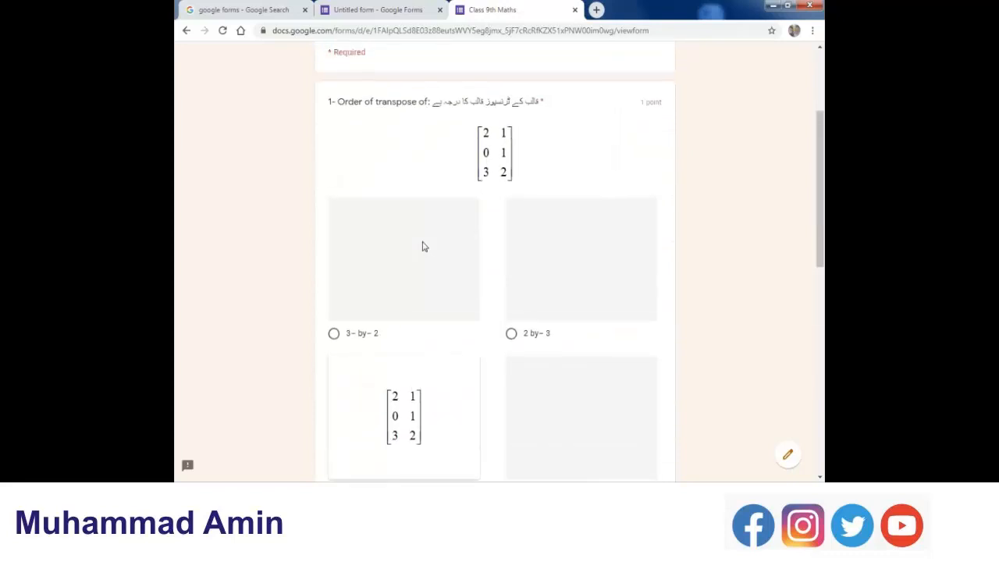
scroll(427, 252, up, 2)
Answer both transpose-order questions with "3- by- 2" and submit the quiz as a respondent.
scroll(402, 258, down, 3)
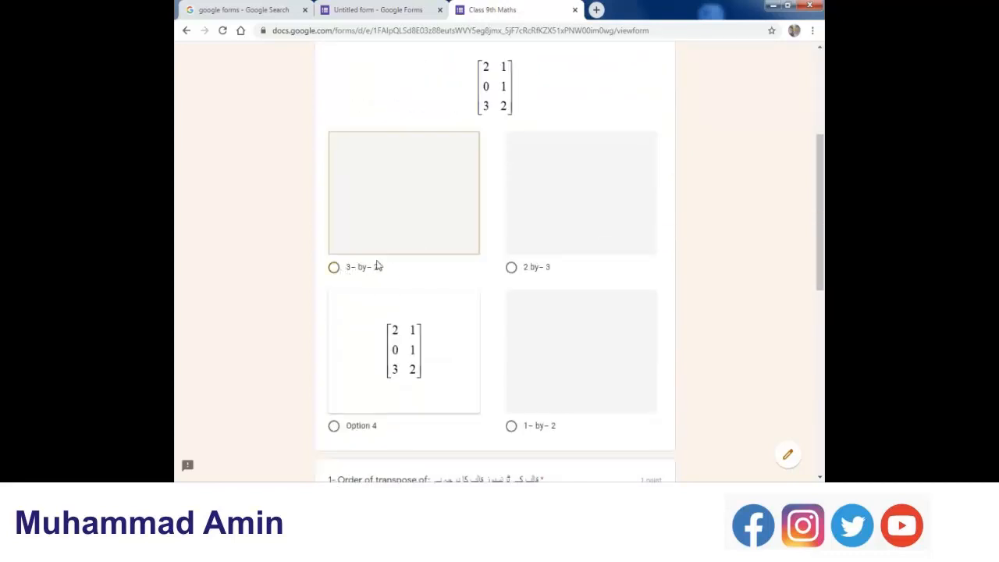
click(377, 266)
scroll(526, 261, down, 6)
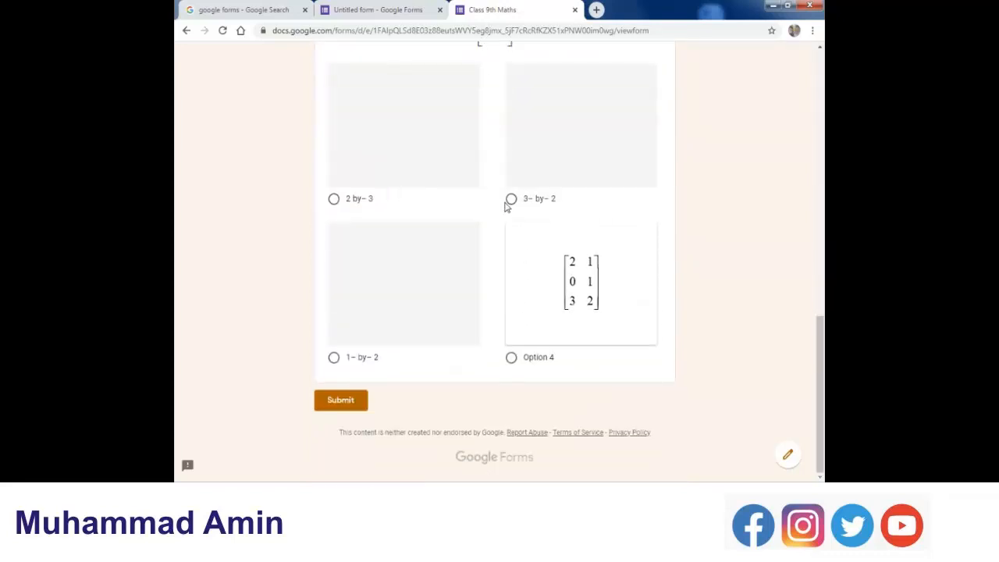
click(511, 200)
click(351, 400)
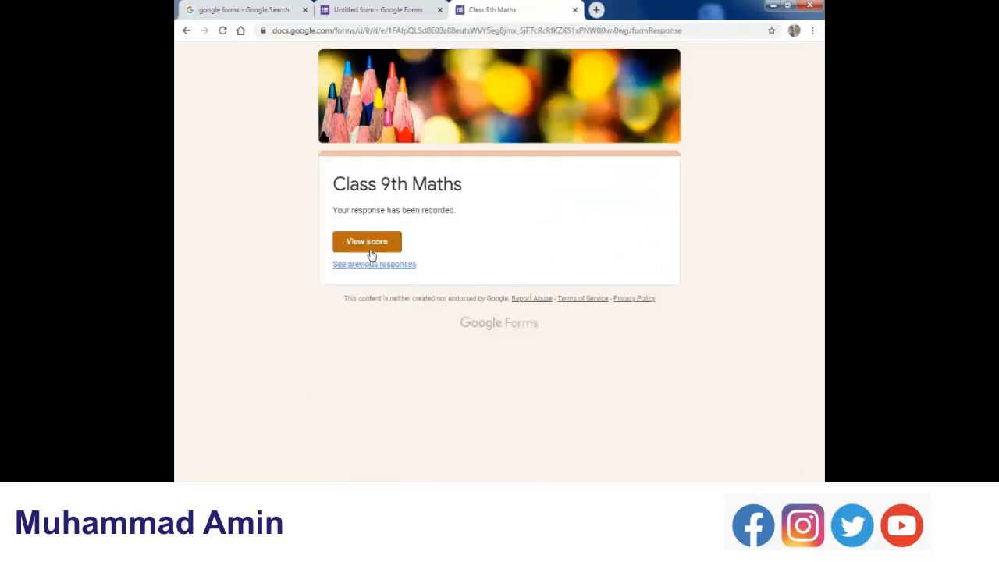
View the submitted quiz's score and examine the total points, the marking of each question and the correct answers.
click(367, 242)
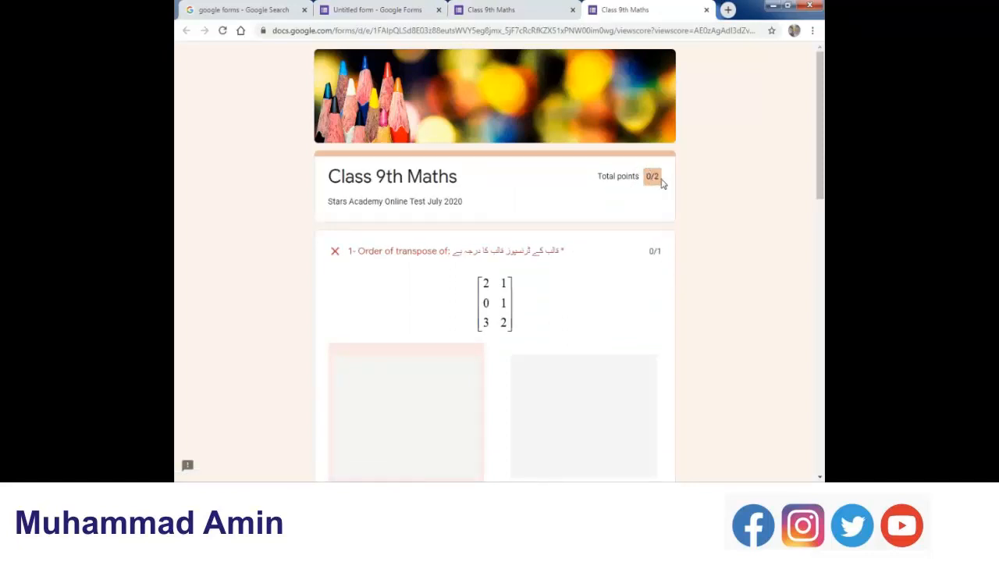
scroll(508, 156, down, 2)
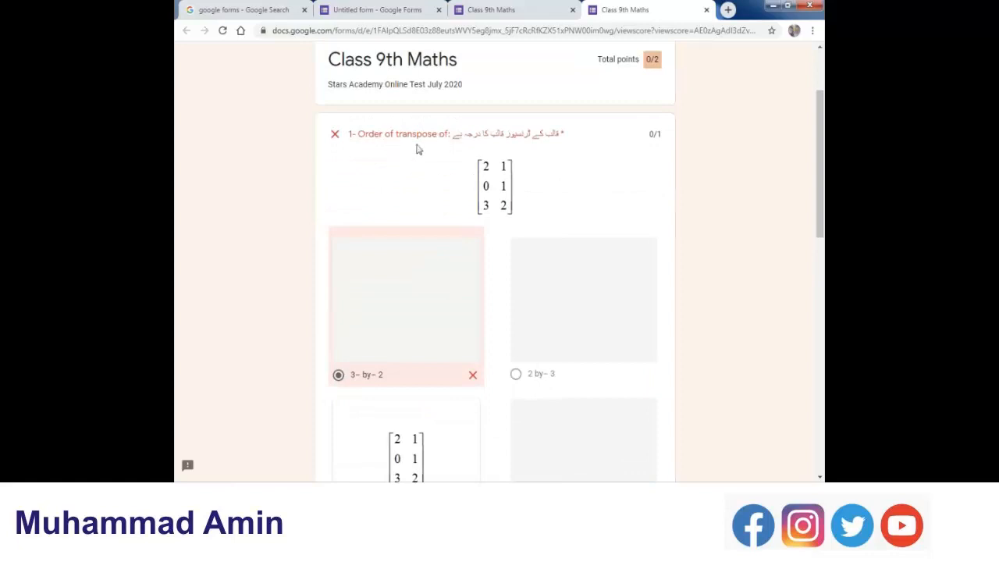
scroll(580, 221, down, 3)
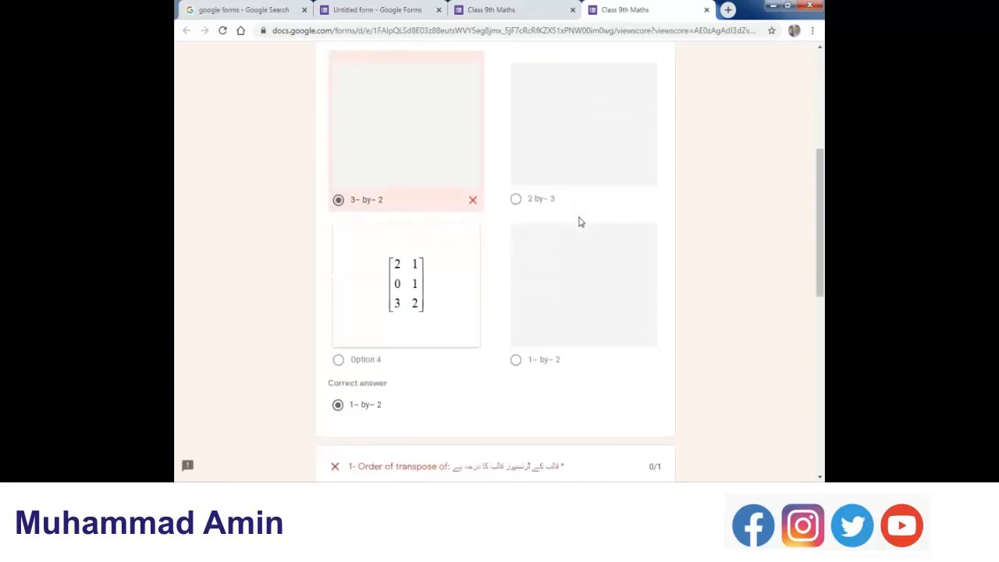
scroll(580, 221, up, 3)
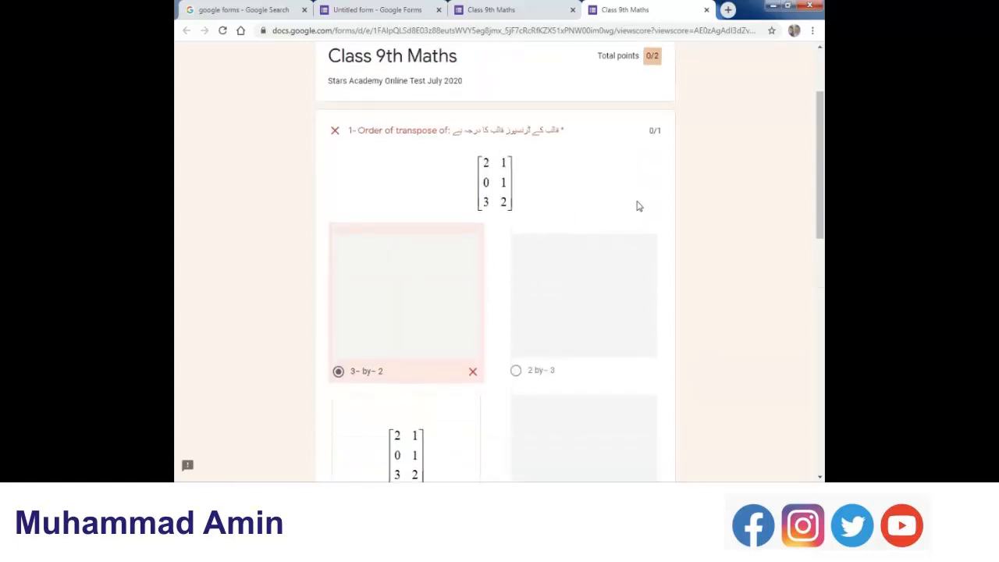
scroll(636, 206, down, 10)
scroll(636, 205, down, 1)
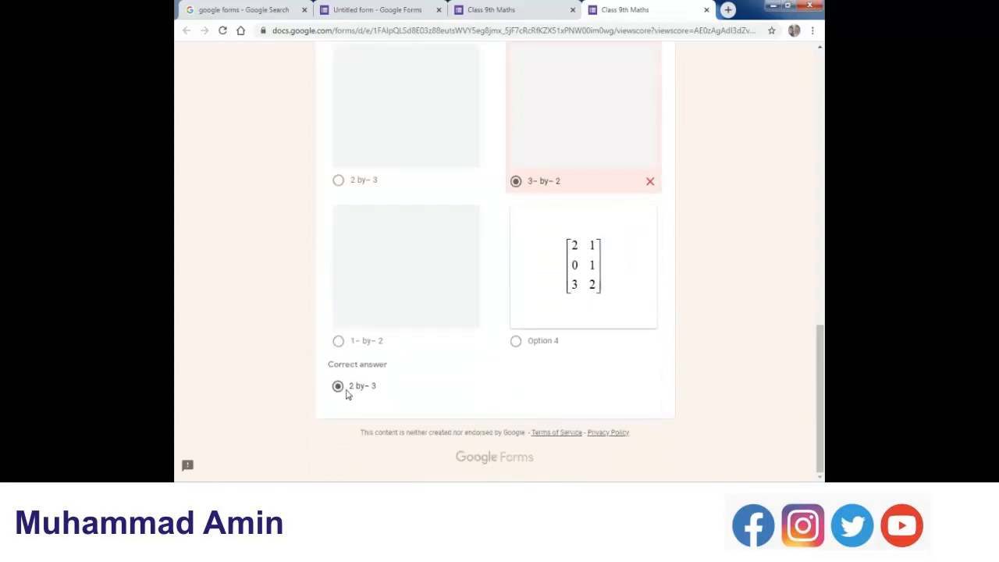
scroll(343, 365, up, 4)
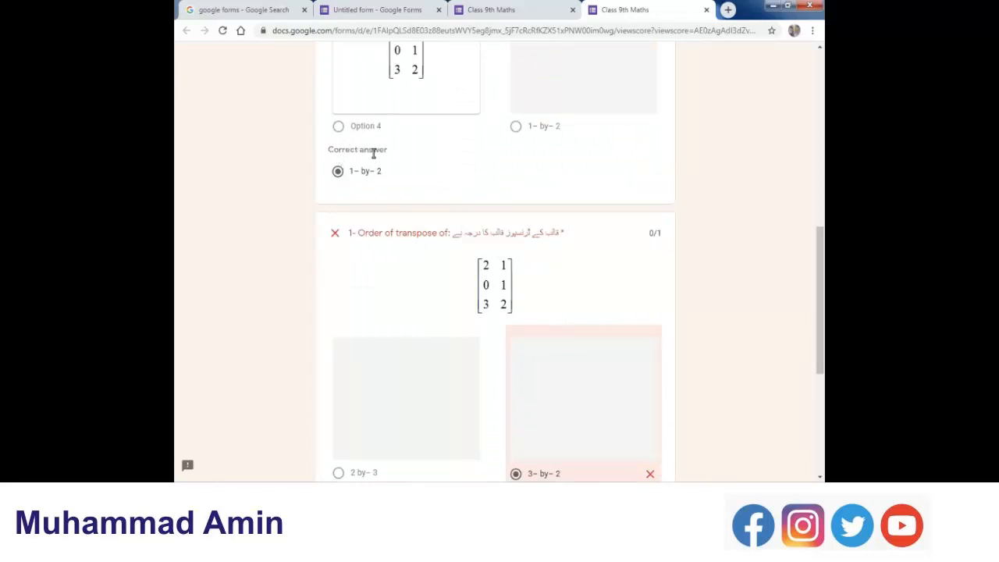
scroll(624, 272, up, 6)
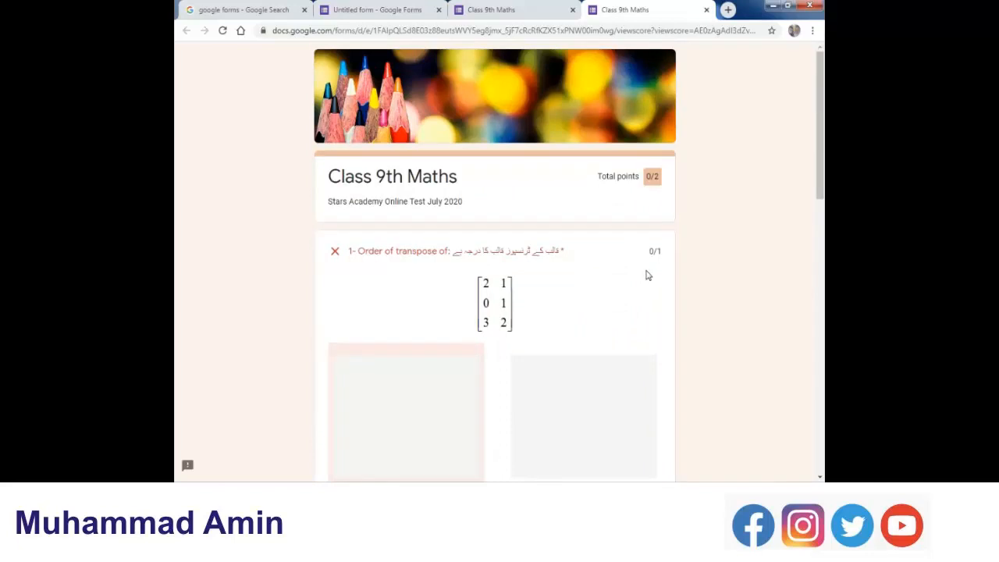
Return to the form editor, close the sending options and open the form's collected responses.
click(428, 11)
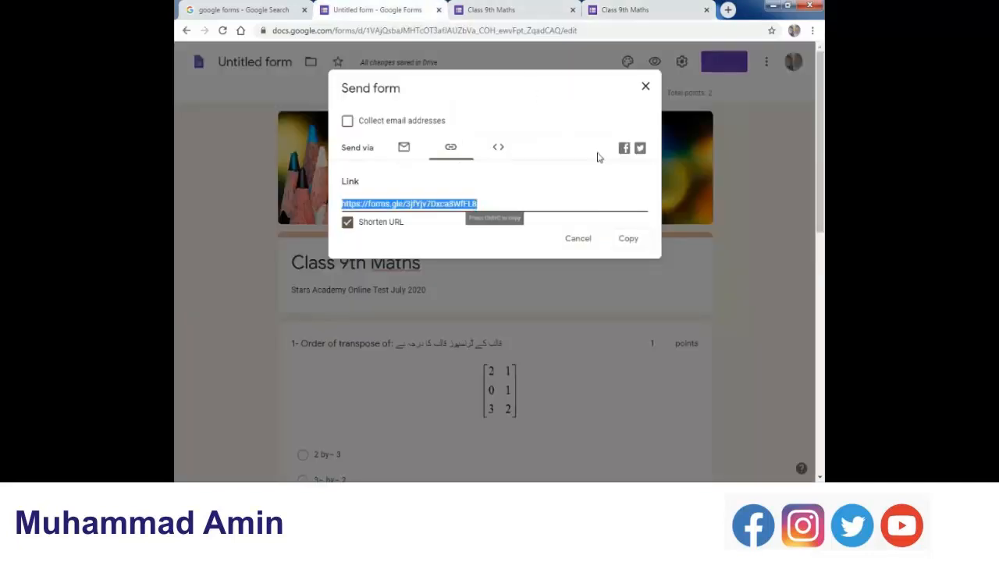
click(578, 238)
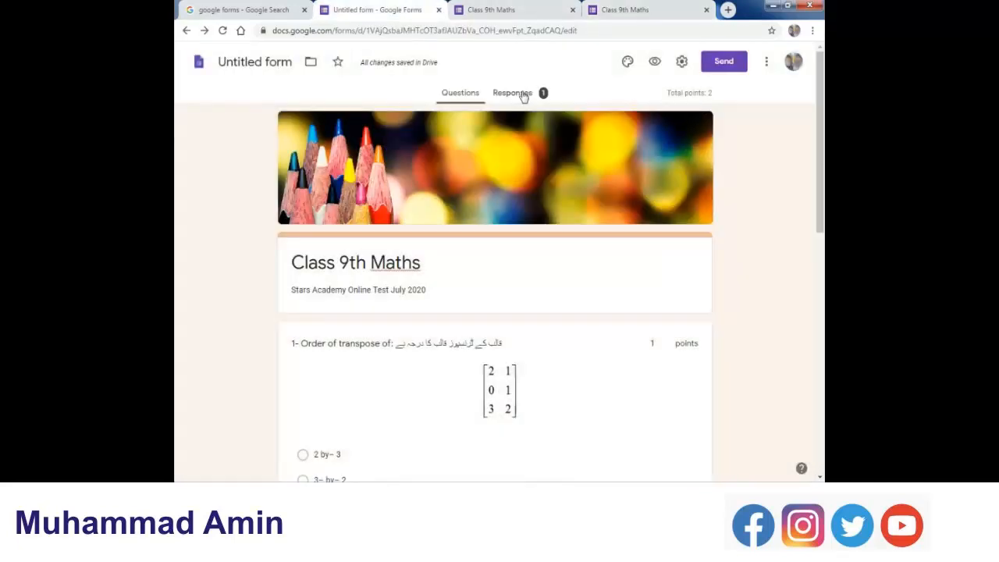
click(524, 96)
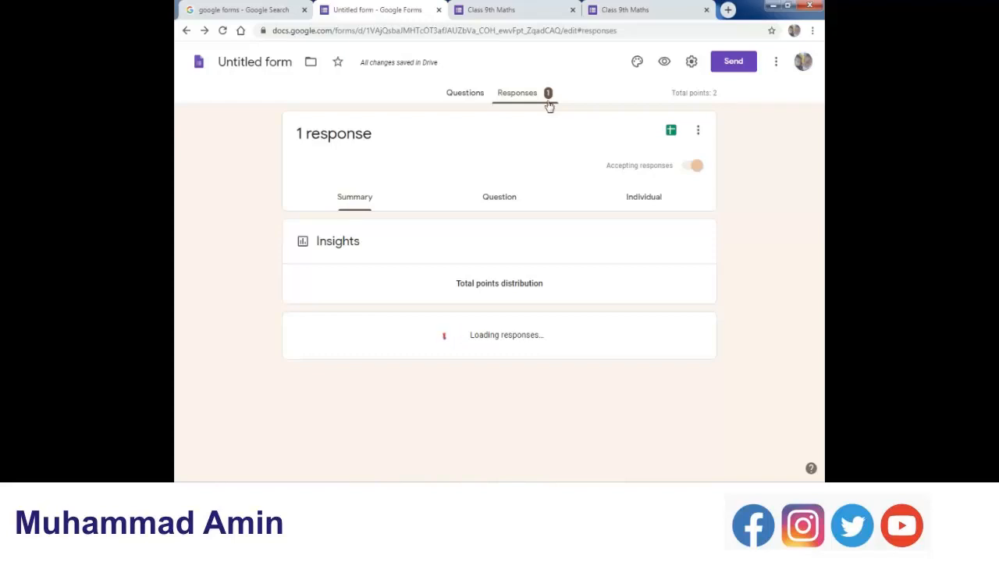
Examine the response summary's insights, points distribution, frequently missed questions and per-question answer charts, and dismiss the feature tip.
mouse_move(415, 399)
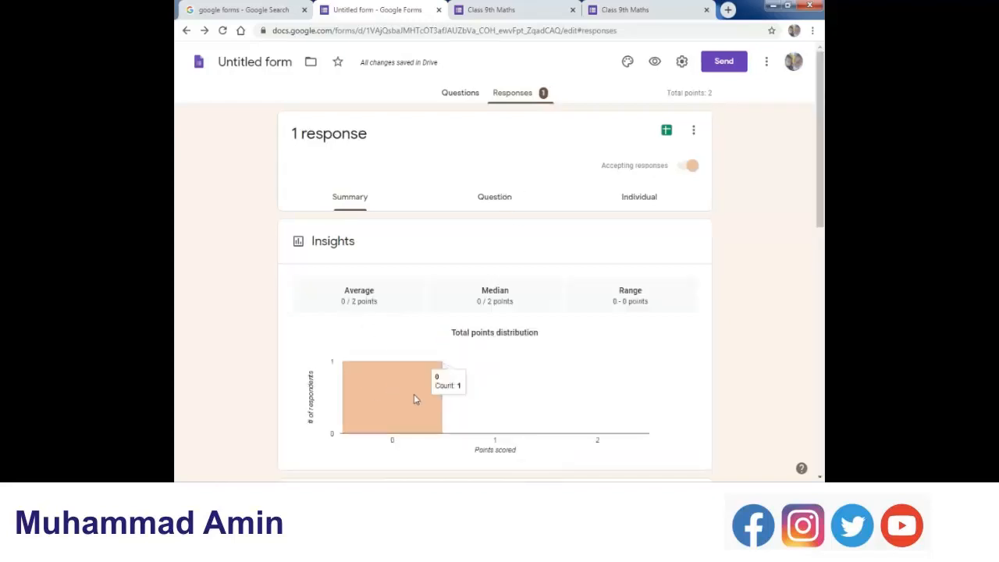
scroll(482, 359, down, 3)
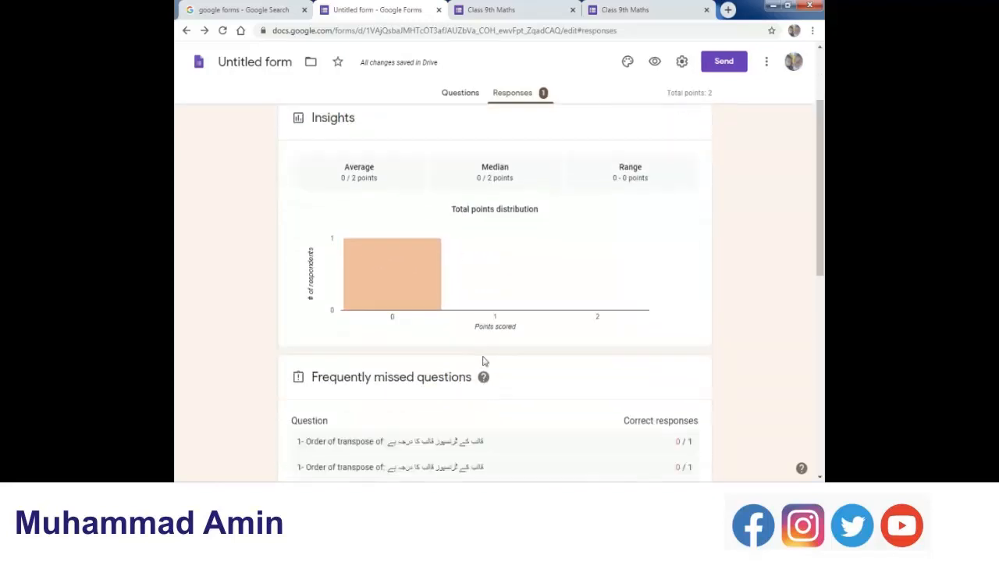
scroll(398, 310, down, 2)
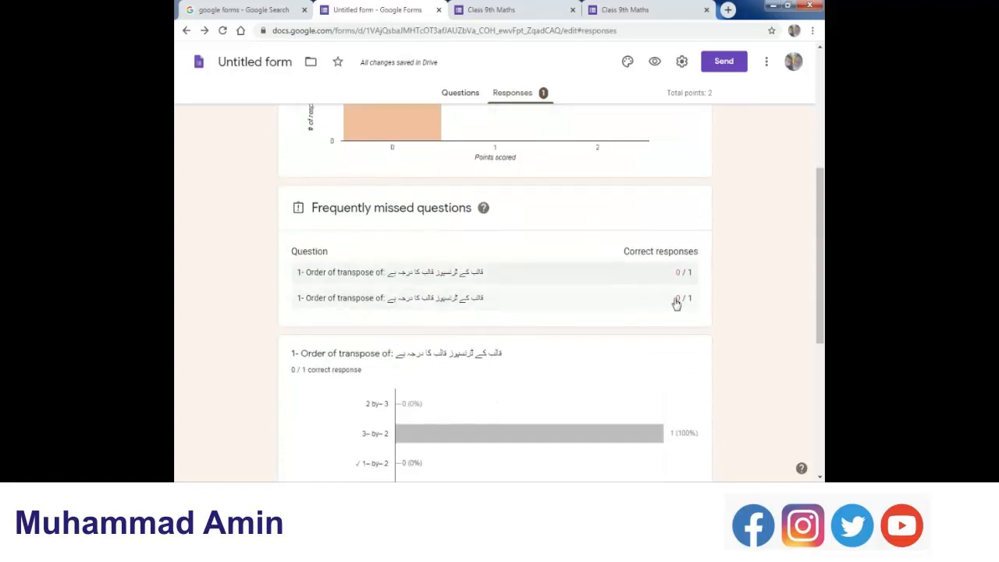
scroll(624, 299, down, 3)
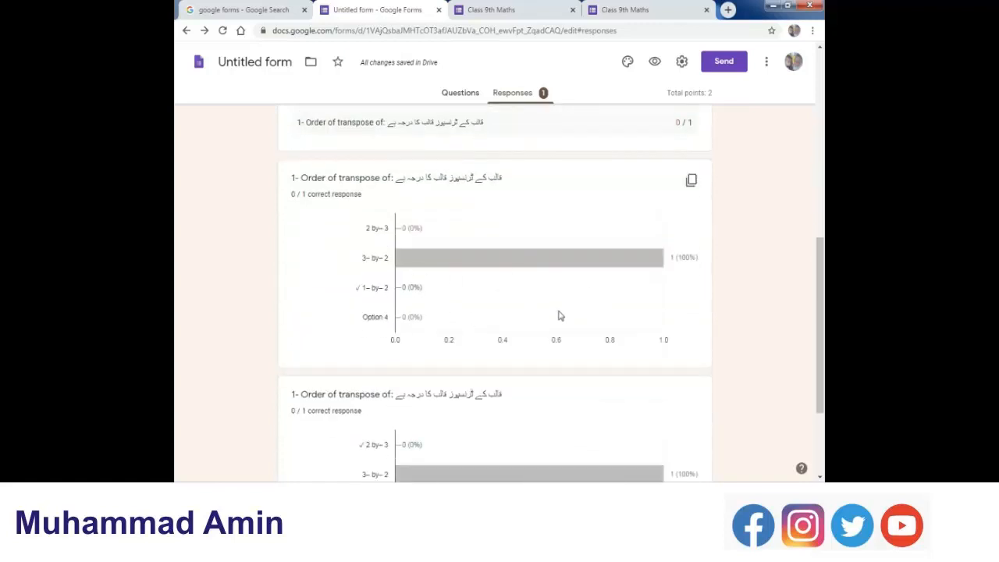
scroll(560, 314, down, 3)
scroll(559, 318, up, 15)
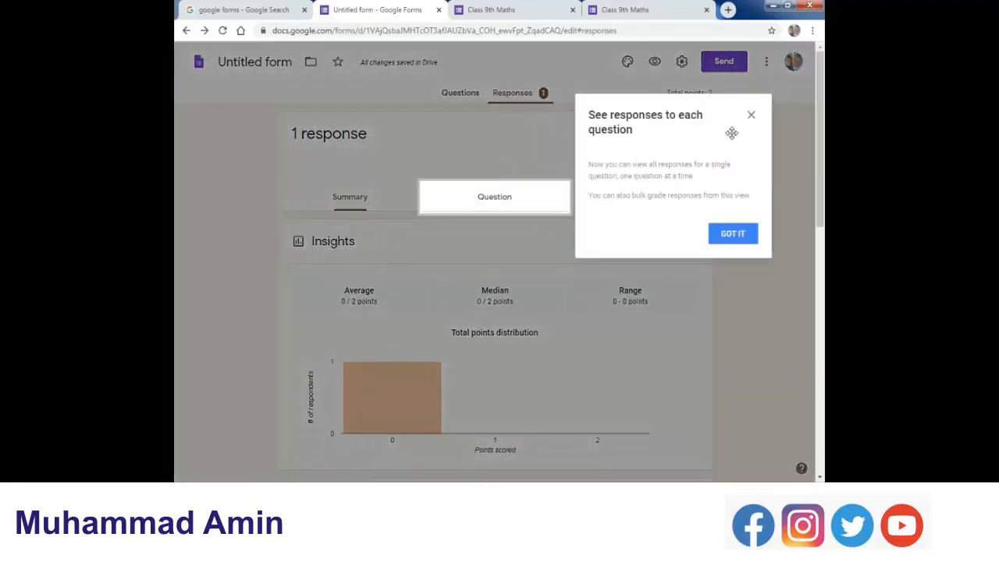
click(752, 115)
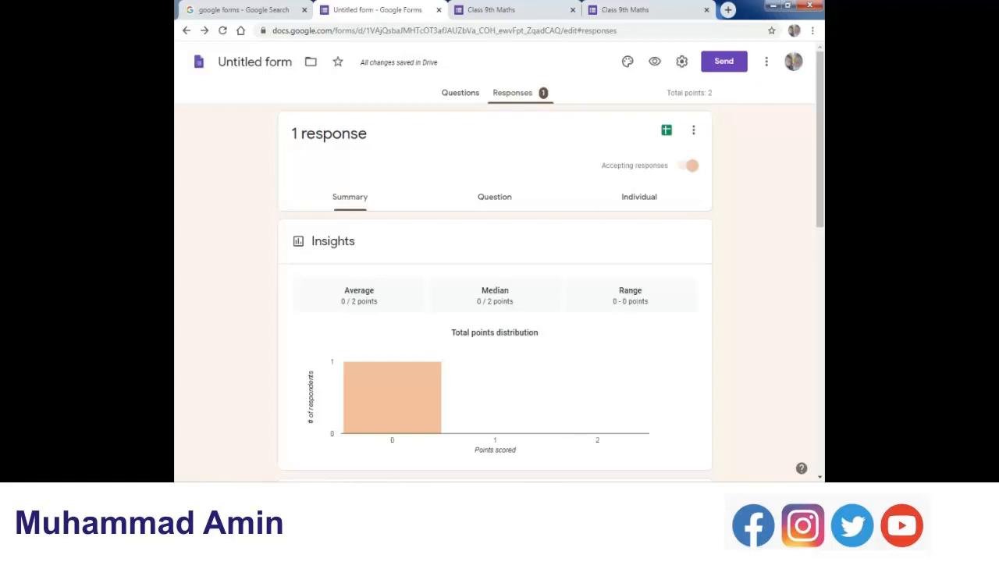
click(503, 10)
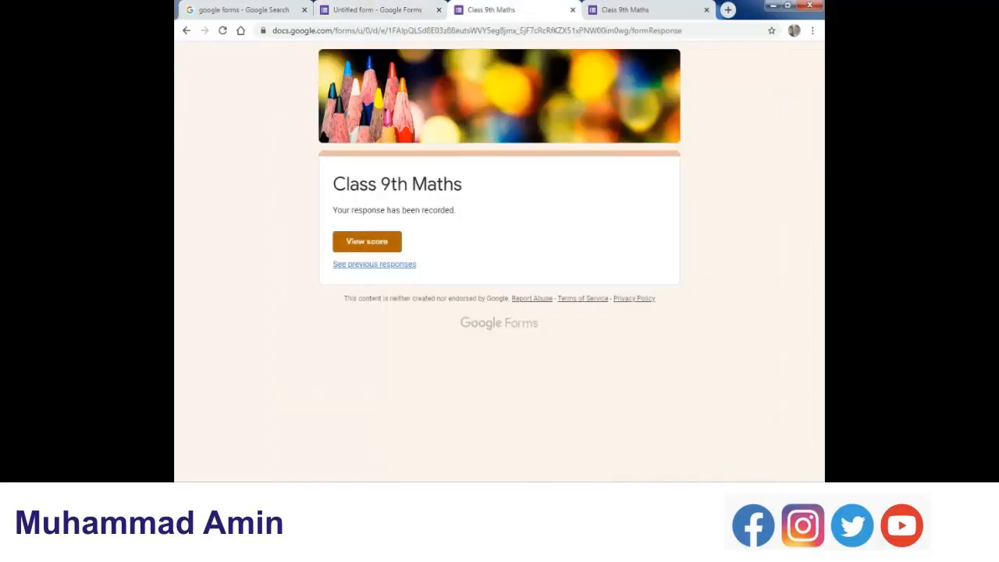
click(723, 491)
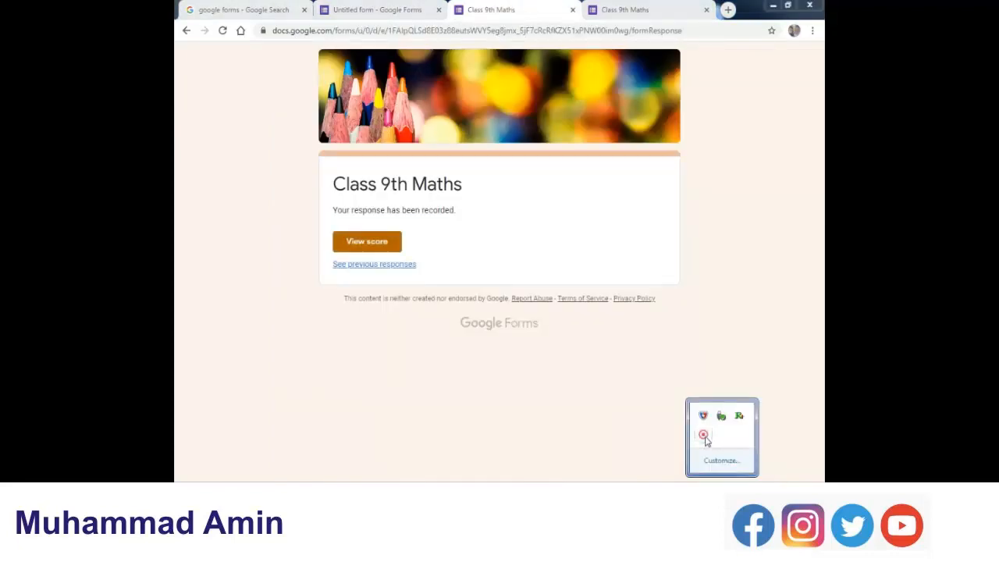
right_click(704, 436)
click(728, 448)
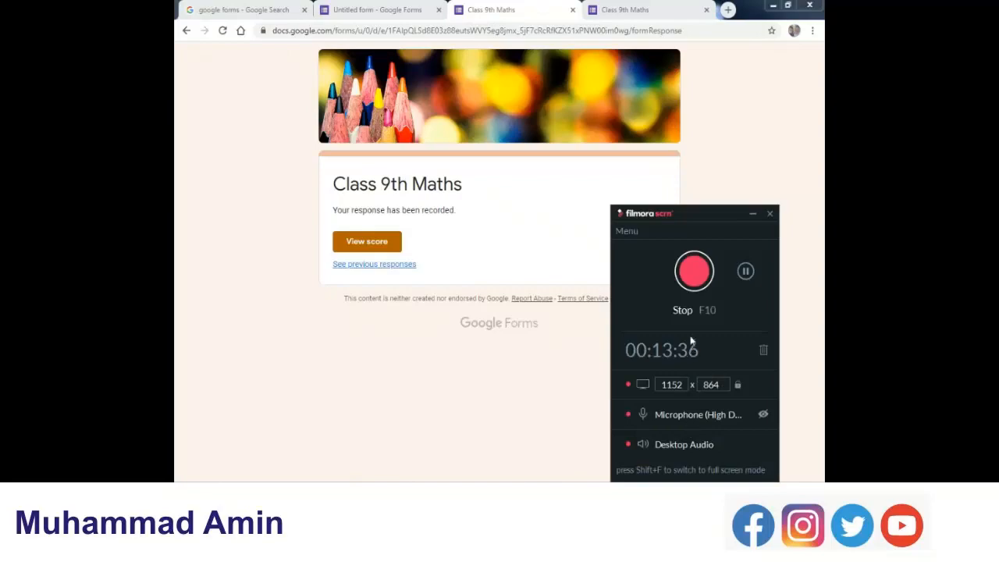